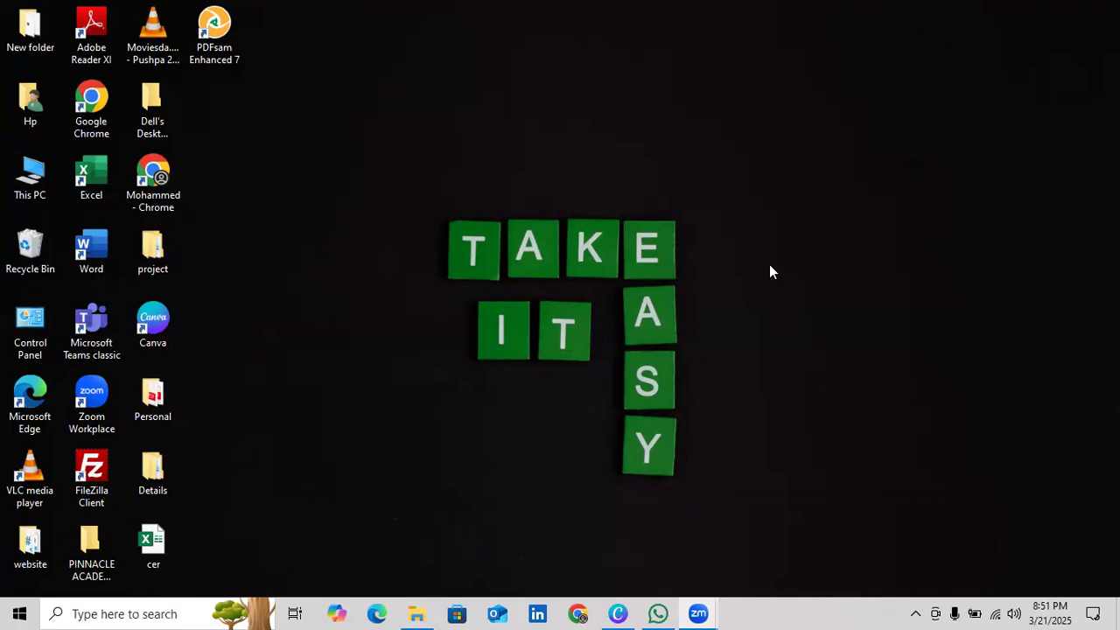
Switch to Canva and bring the blank 1080 x 1350 px design into view without the template list
left_click(617, 612)
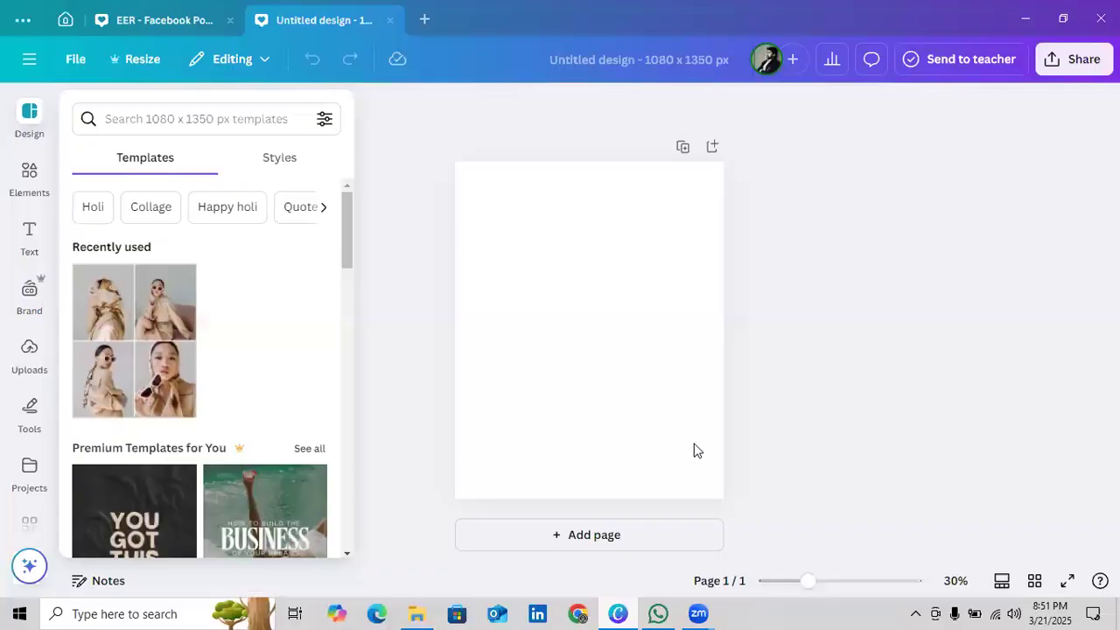
left_click(818, 287)
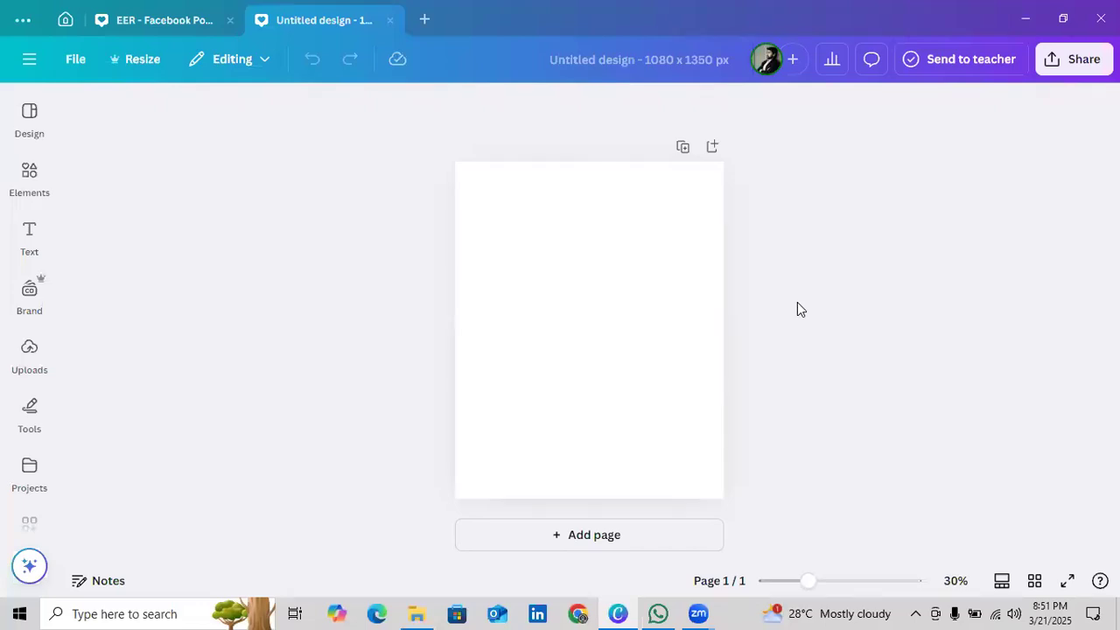
scroll(1029, 389, "up", 3)
scroll(1029, 385, "up", 1)
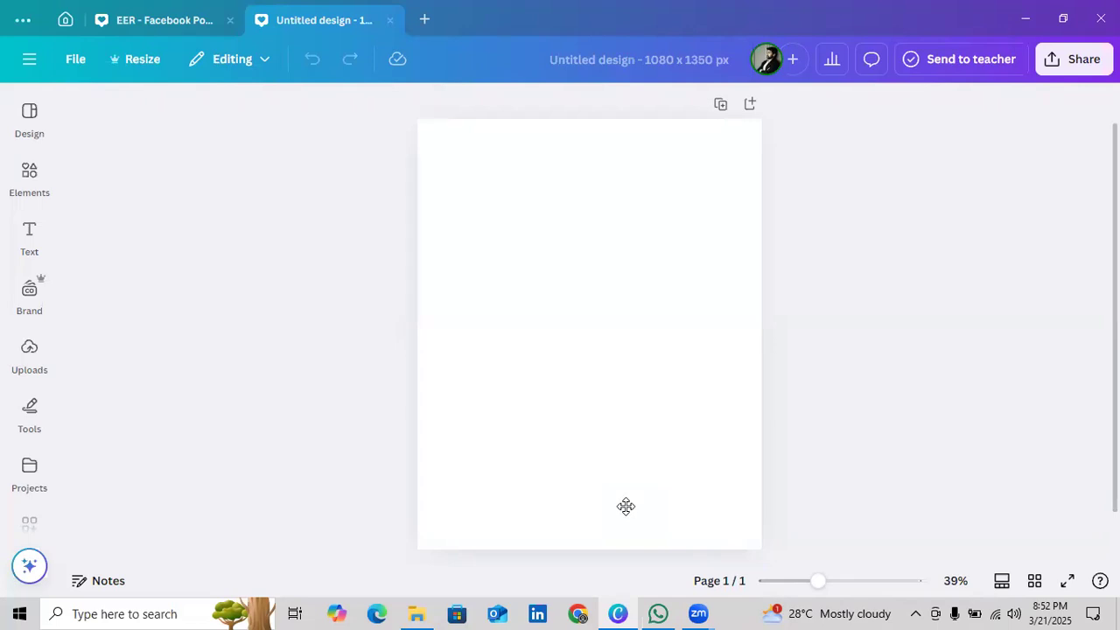
left_click(855, 471)
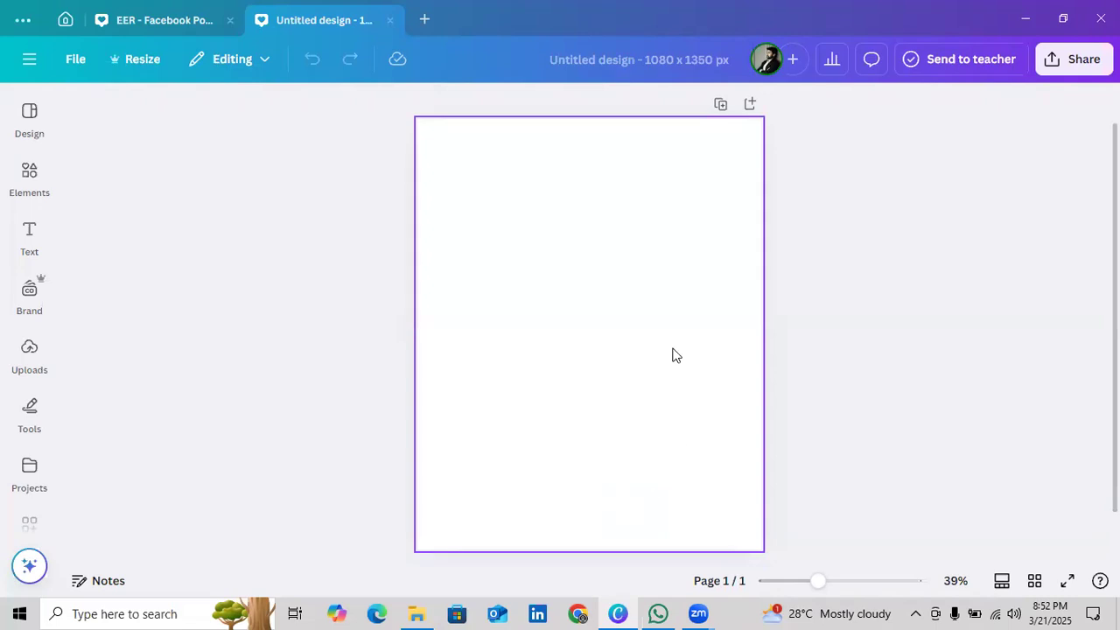
Examine the finished DEER lettering example on page 1 of the other open design
left_click(194, 20)
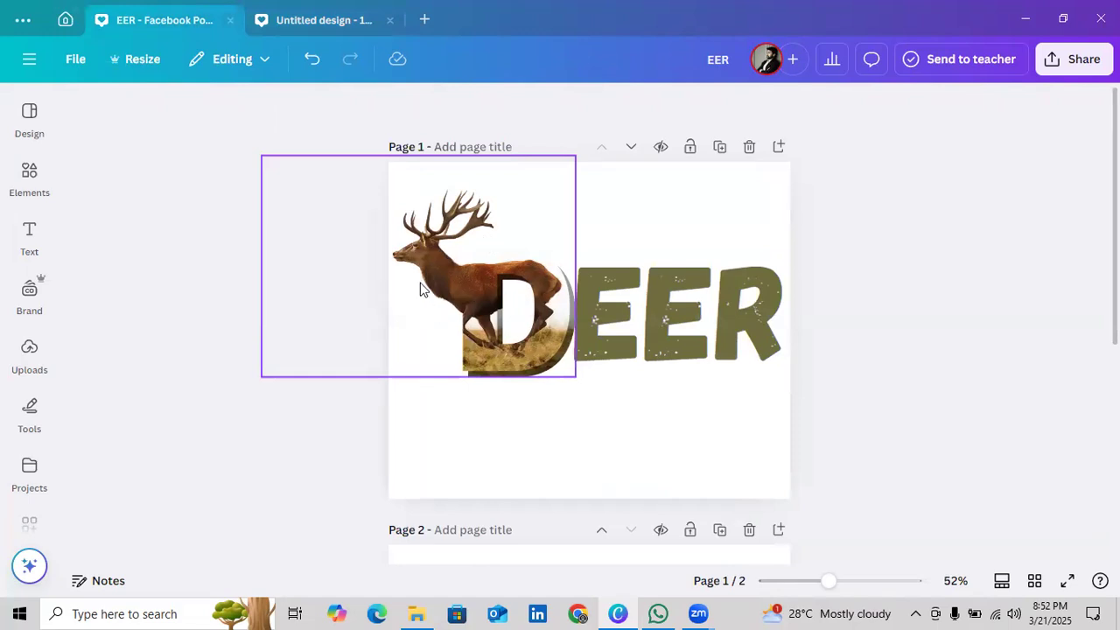
scroll(589, 332, "down", 5)
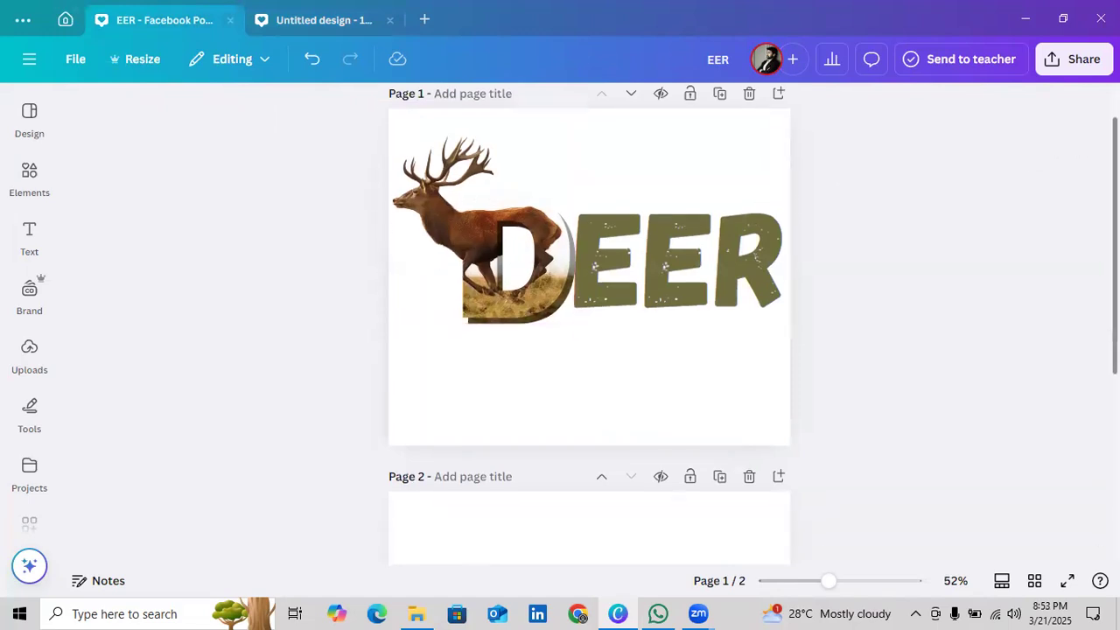
scroll(588, 332, "up", 5)
scroll(589, 332, "down", 5)
scroll(589, 333, "up", 5)
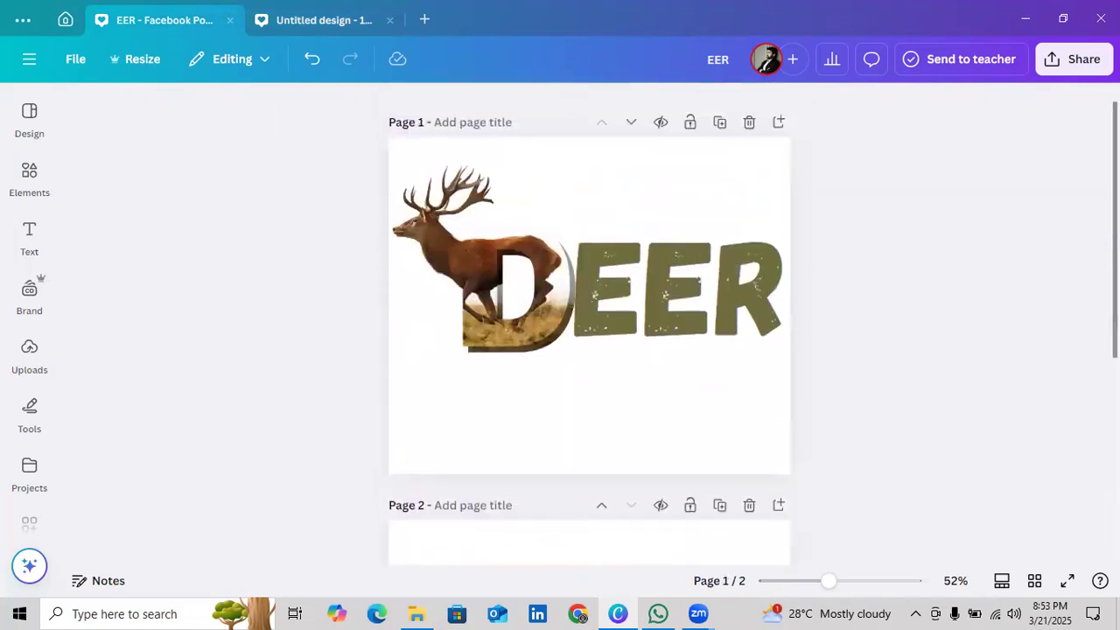
Group the elephant images with the letter Z on page 2 and scale the group down
scroll(888, 381, "down", 5)
left_click_drag(734, 418, 401, 161)
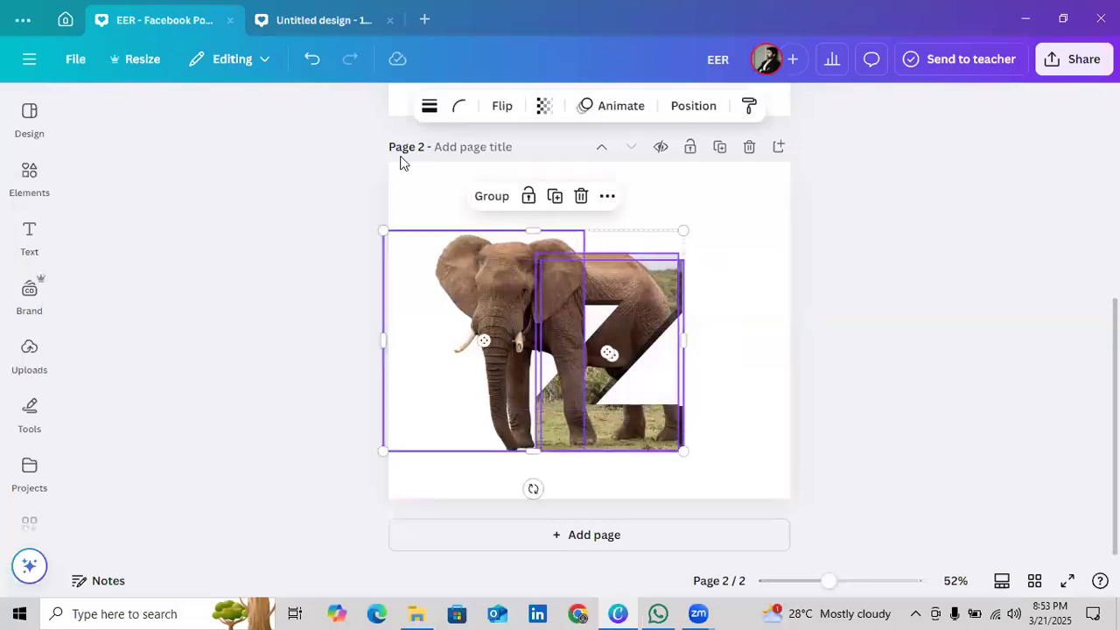
left_click(484, 196)
left_click_drag(682, 451, 571, 393)
left_click(481, 396)
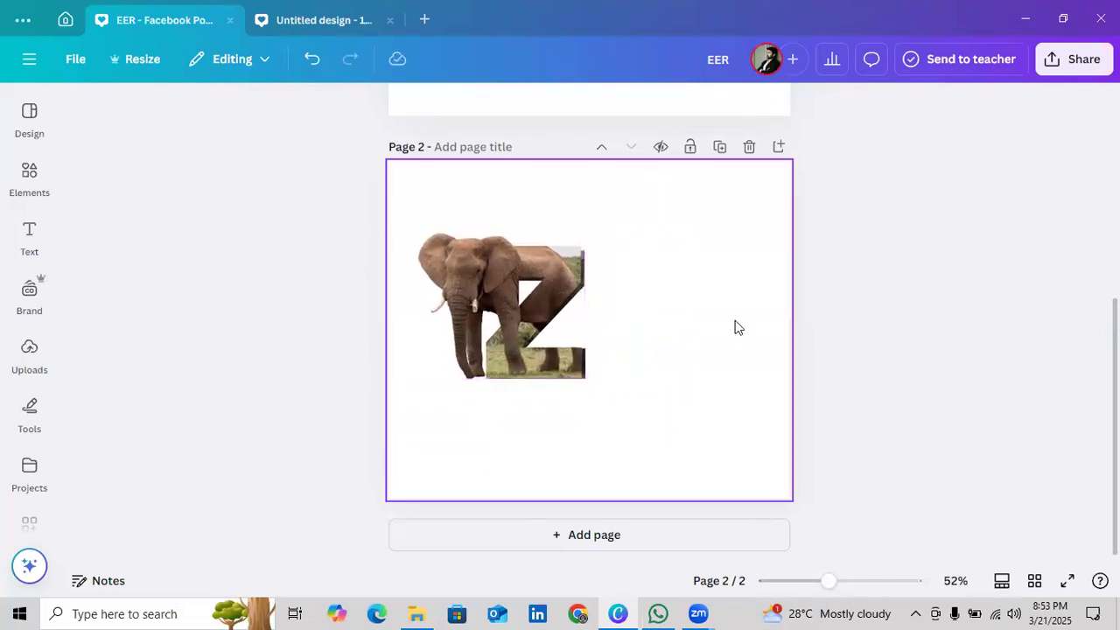
Review the DEER example on page 1 again and return to the blank untitled design
scroll(735, 328, "up", 5)
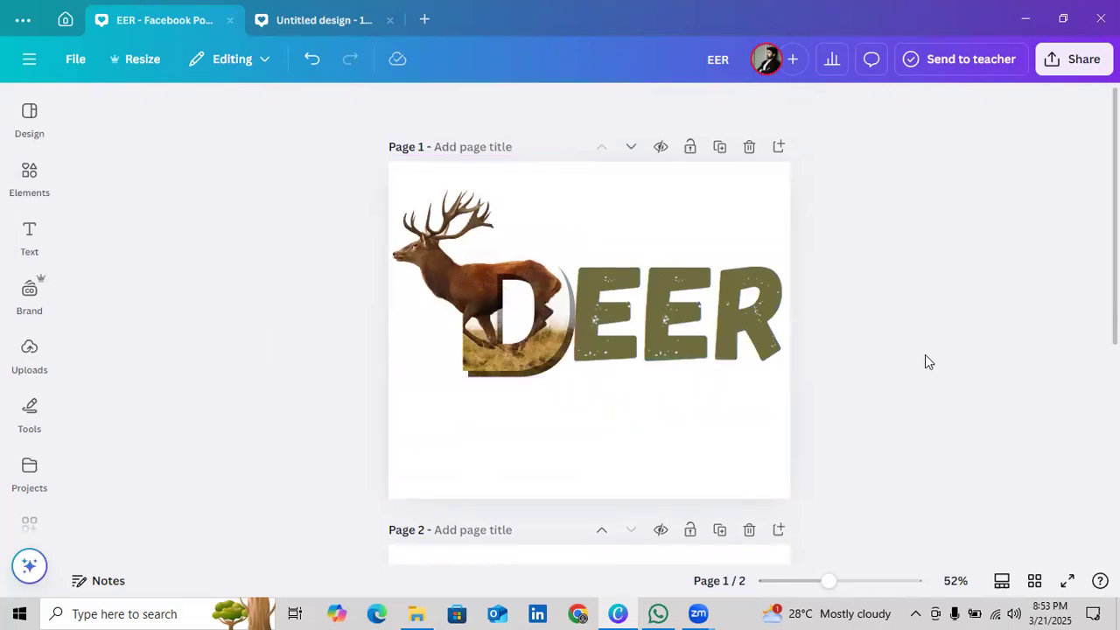
left_click(305, 24)
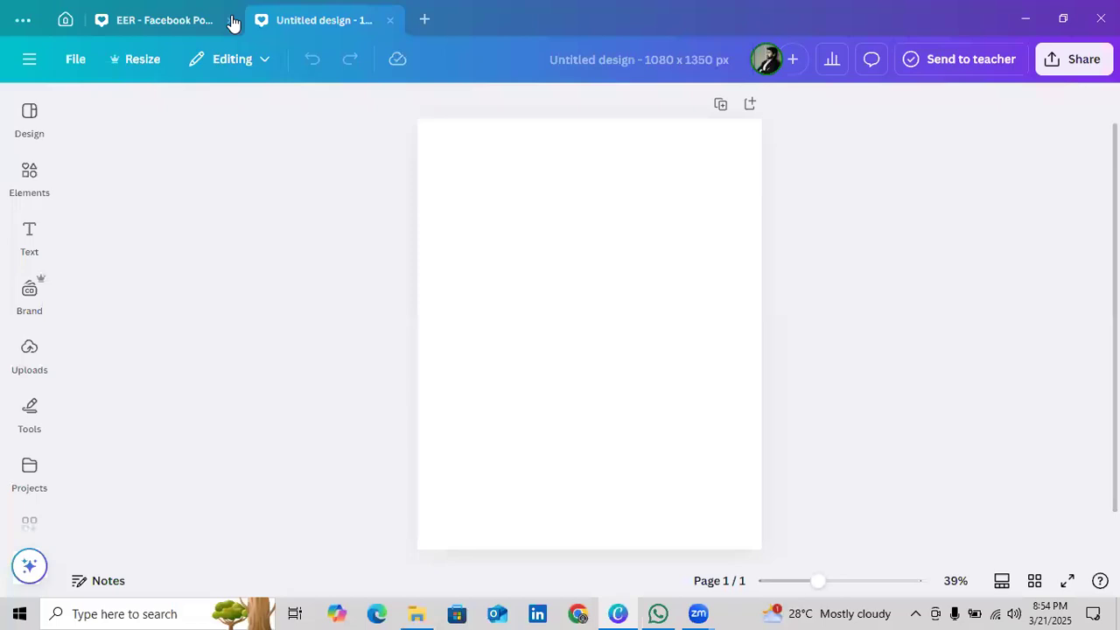
left_click(195, 20)
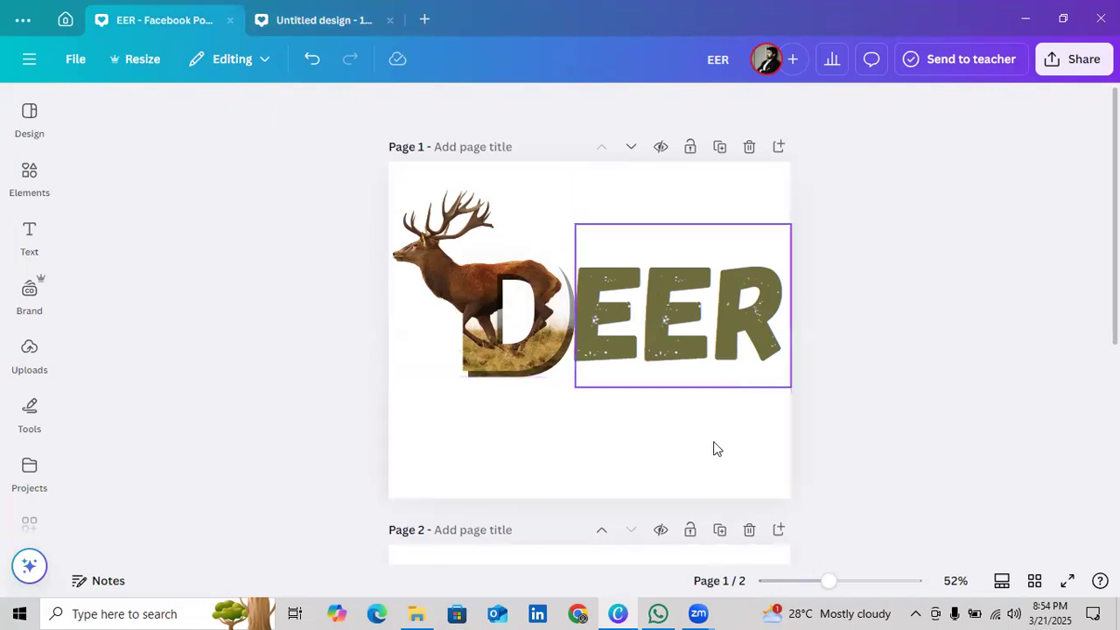
left_click(291, 25)
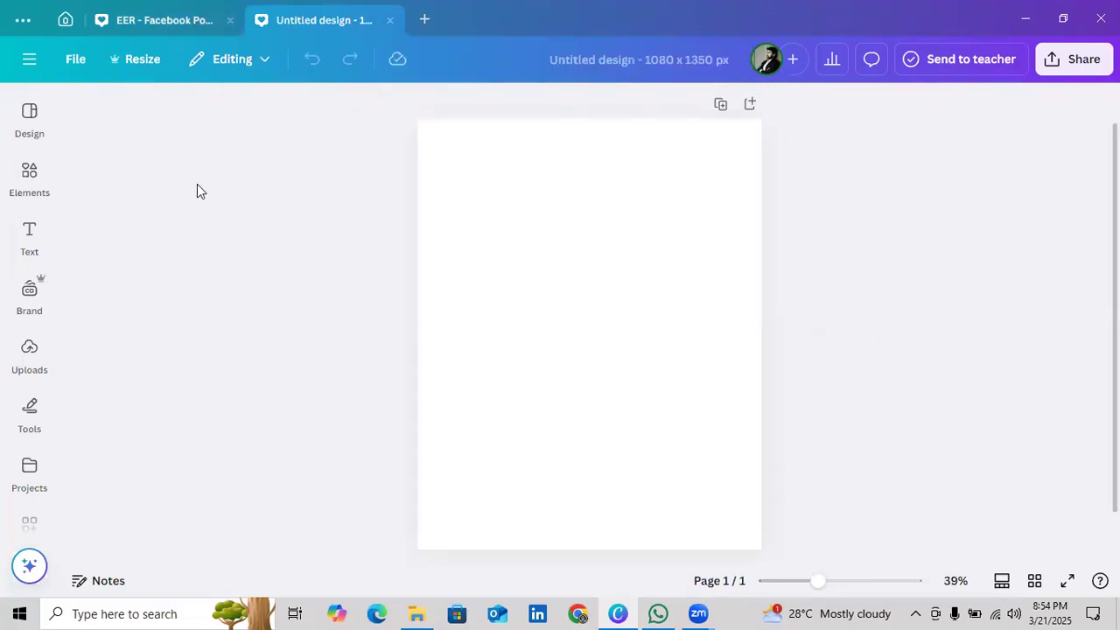
Search the element library for "deer"
left_click(12, 159)
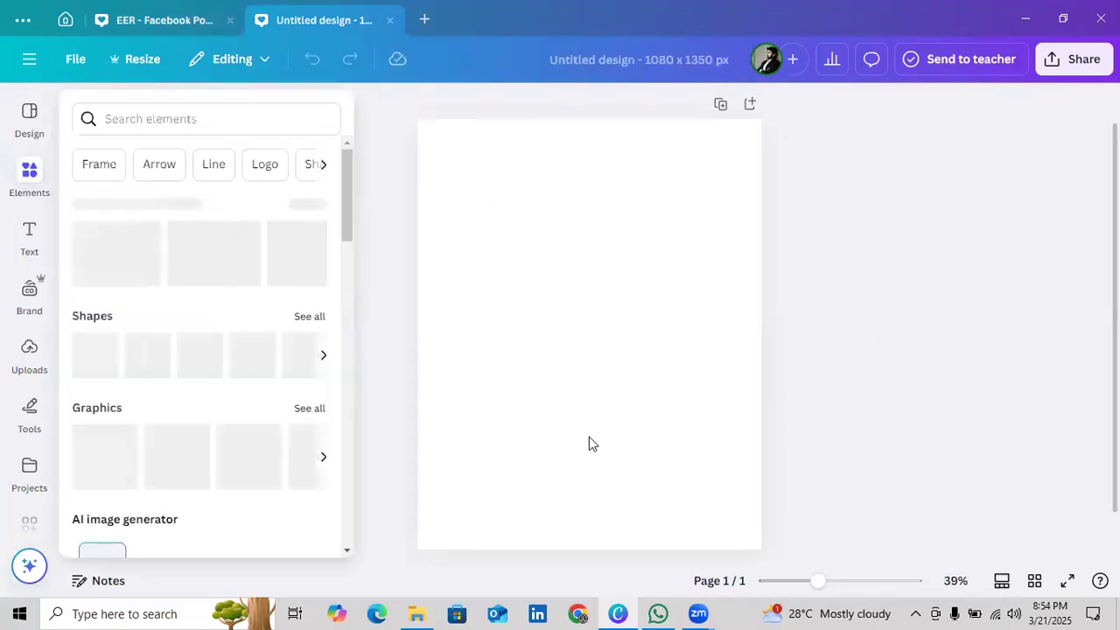
left_click(529, 514)
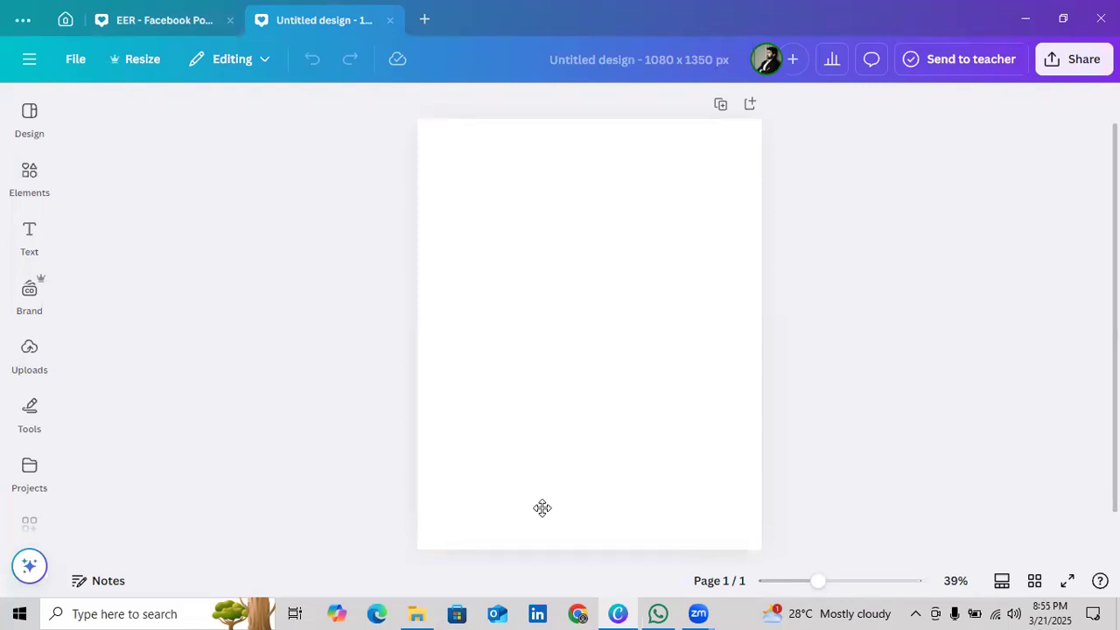
left_click(25, 180)
left_click(149, 119)
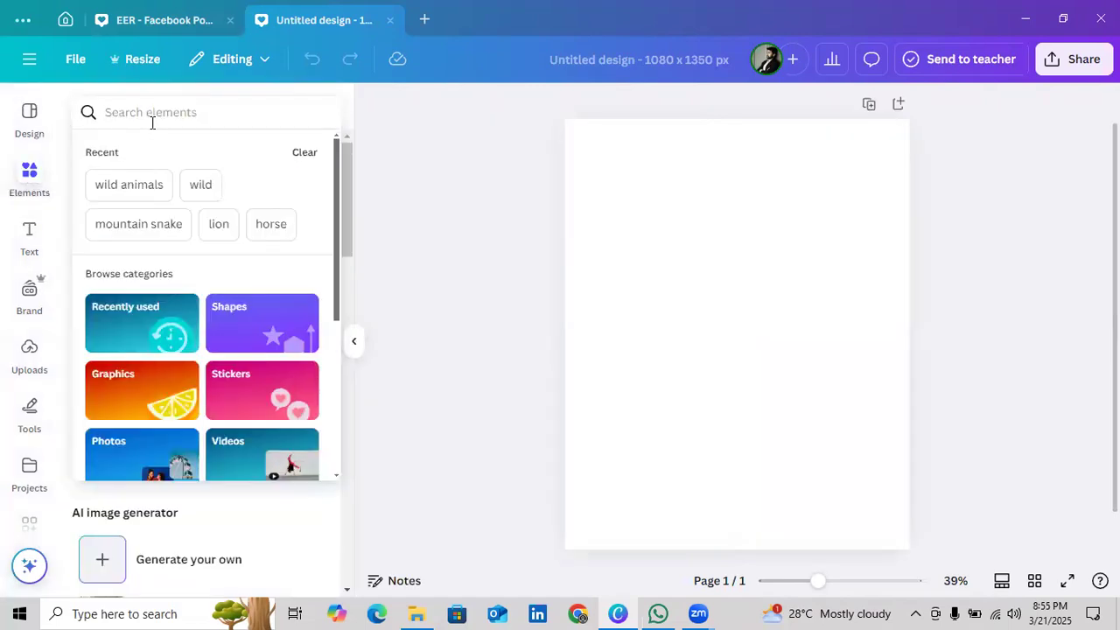
type("deer")
key("Return")
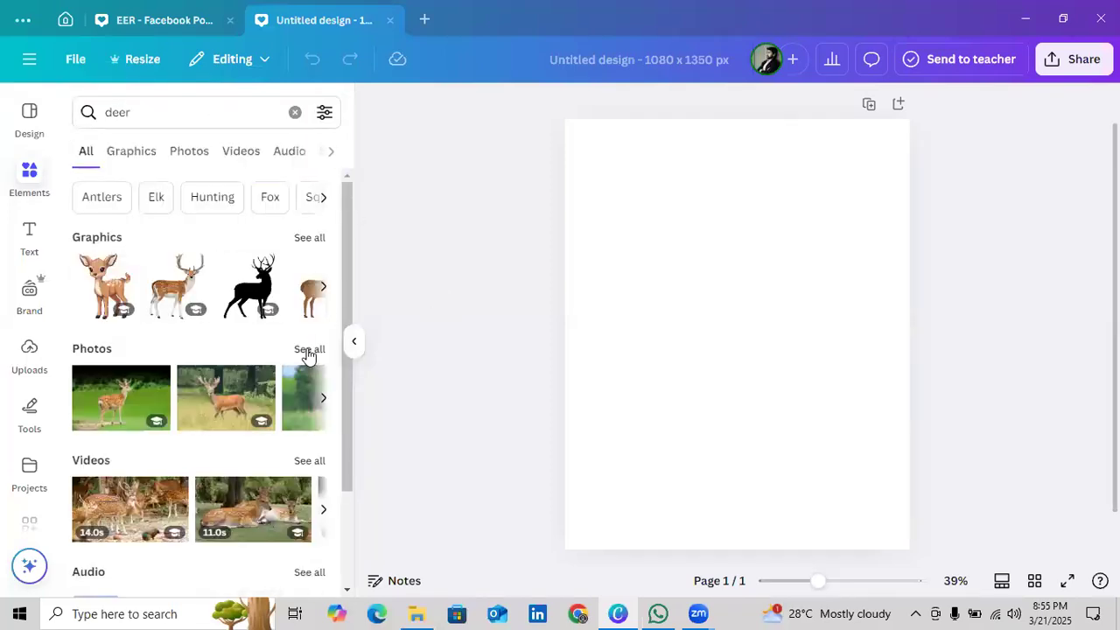
Browse all deer photos and add the one of a stag running over dry grass to the page
left_click(307, 350)
left_click_drag(343, 245, 313, 379)
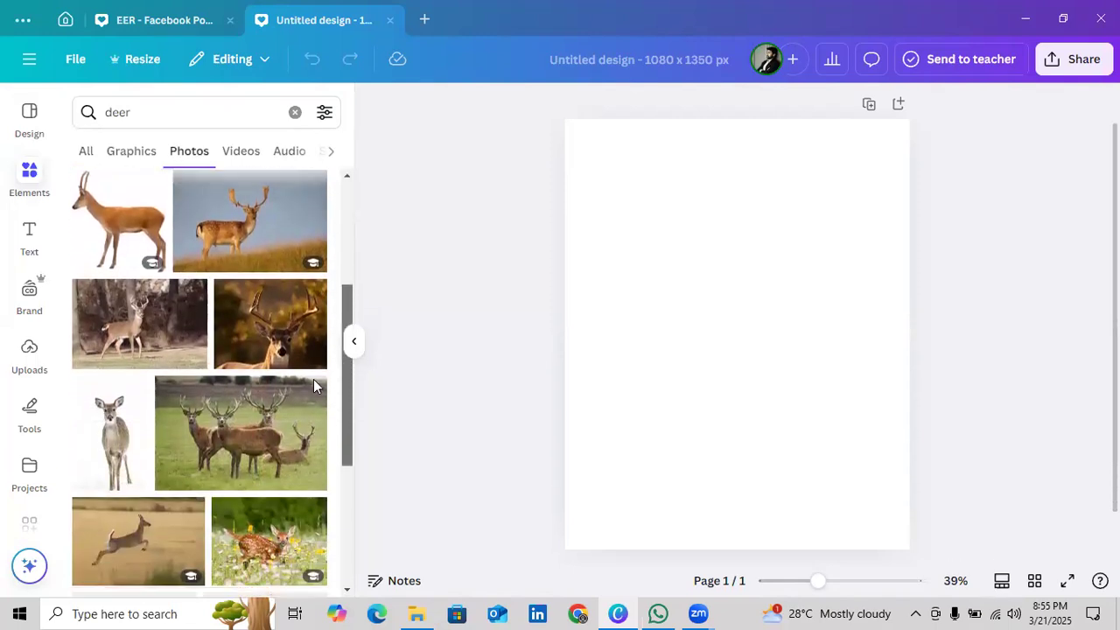
scroll(302, 412, "down", 3)
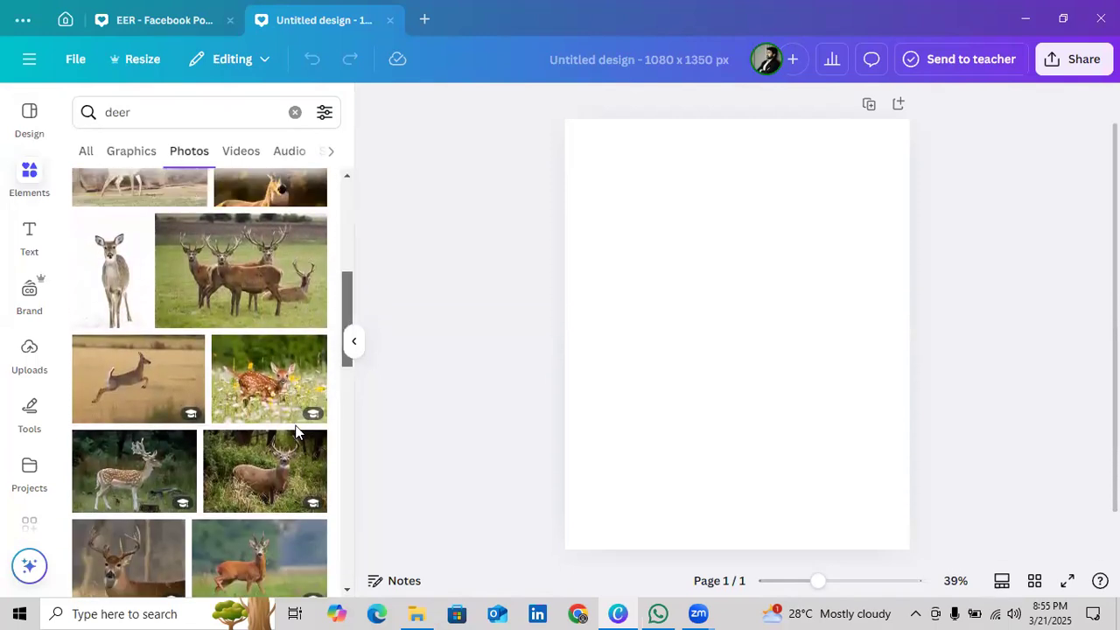
scroll(295, 431, "down", 10)
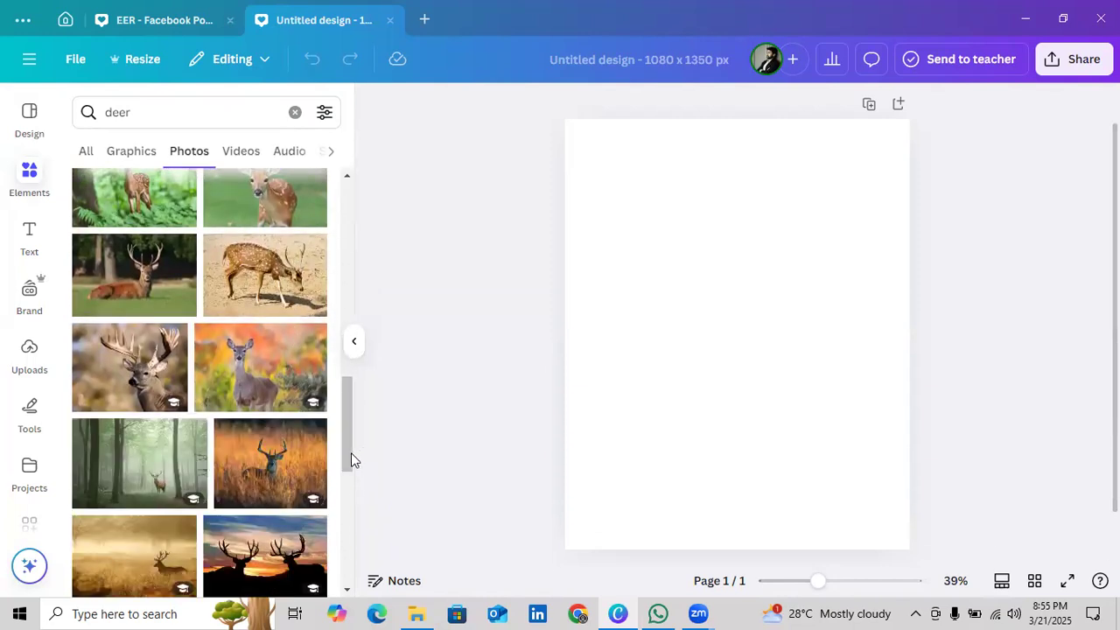
scroll(333, 515, "down", 5)
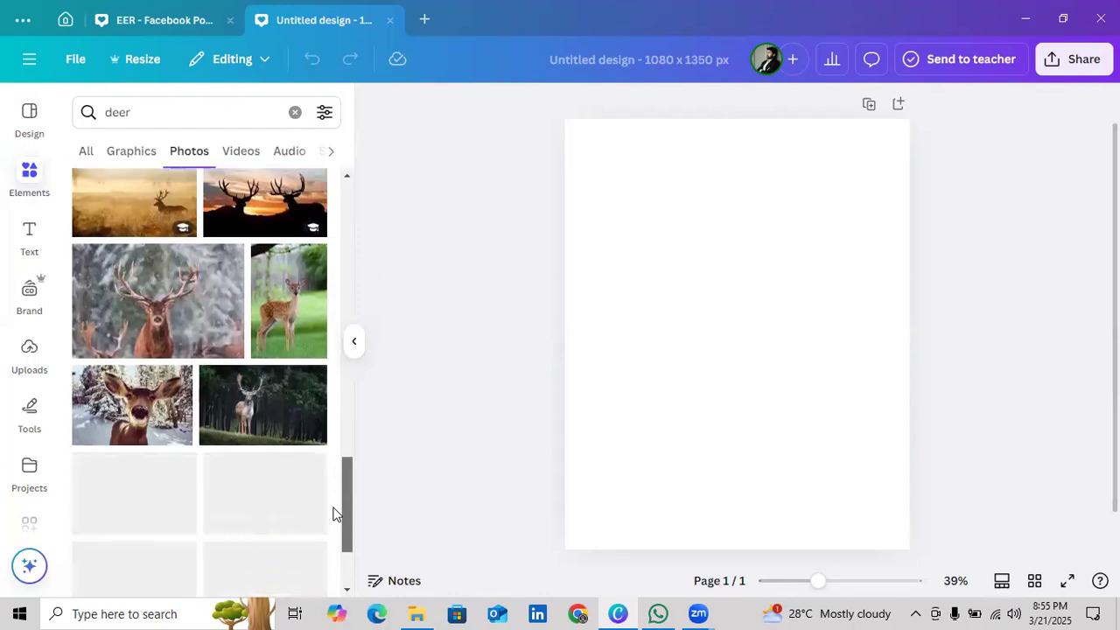
scroll(333, 515, "down", 2)
scroll(333, 514, "down", 2)
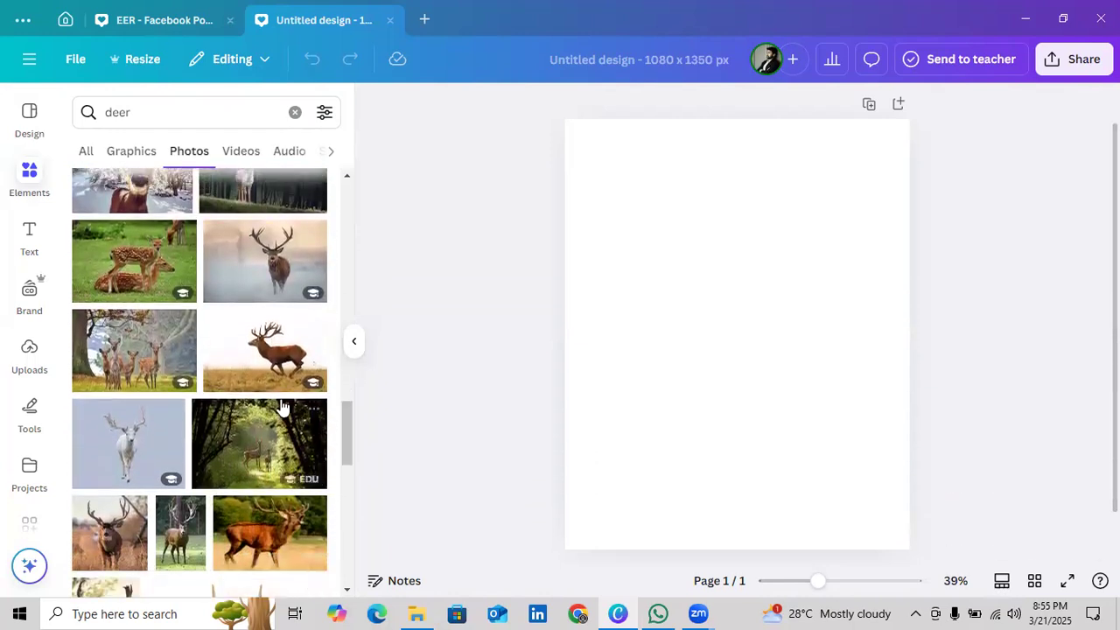
left_click(273, 372)
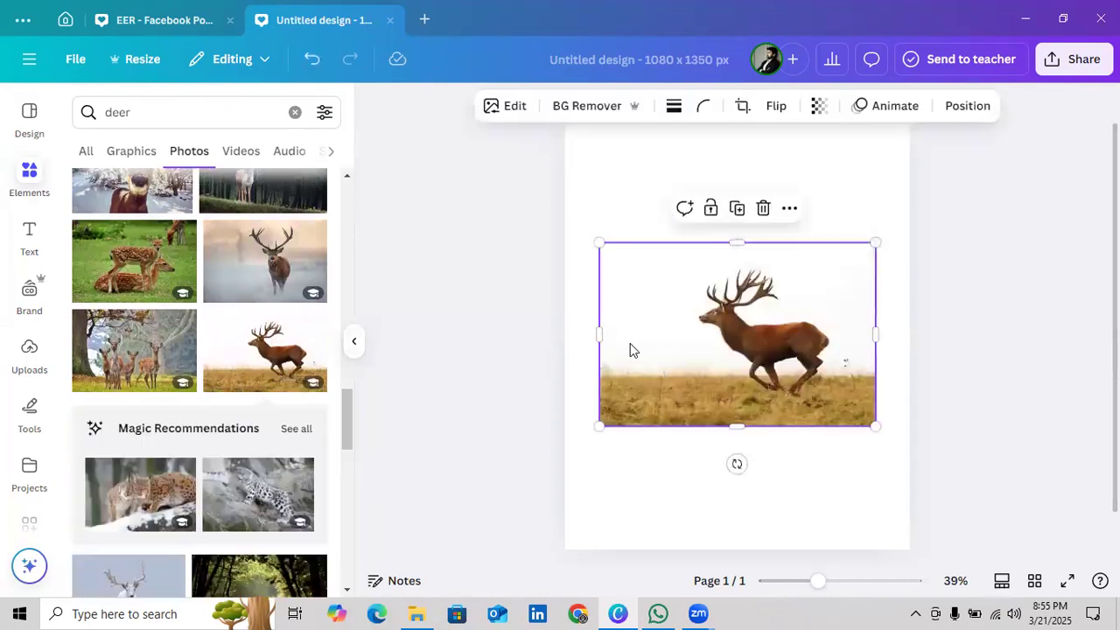
Clear the deer search and dismiss the element library to free the canvas
left_click(294, 113)
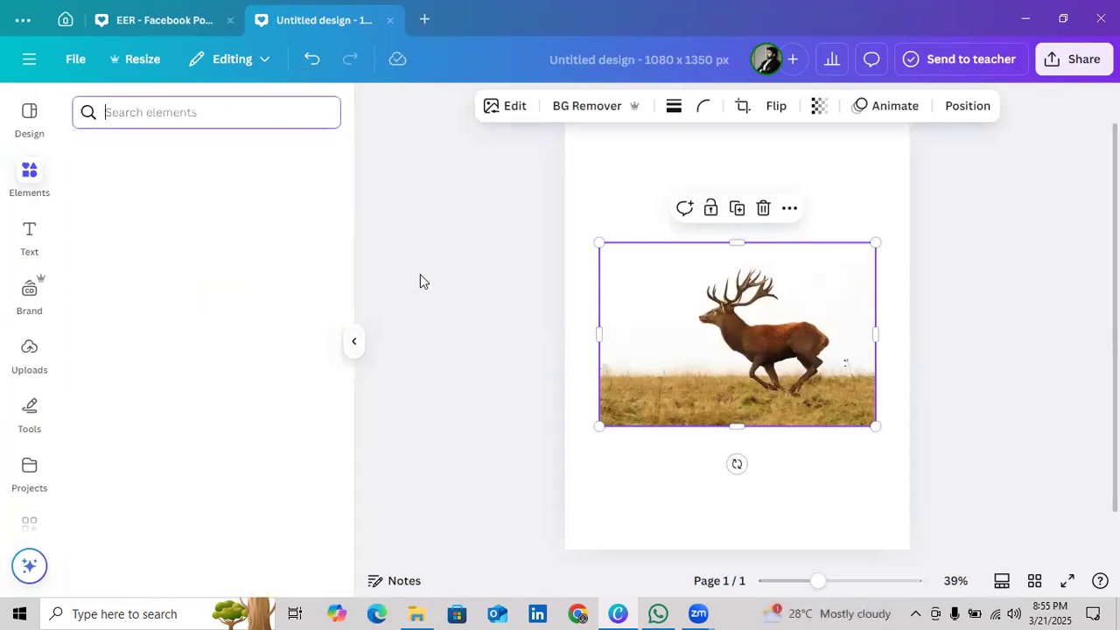
left_click(958, 435)
left_click(869, 400)
left_click(584, 344)
scroll(665, 438, "up", 1)
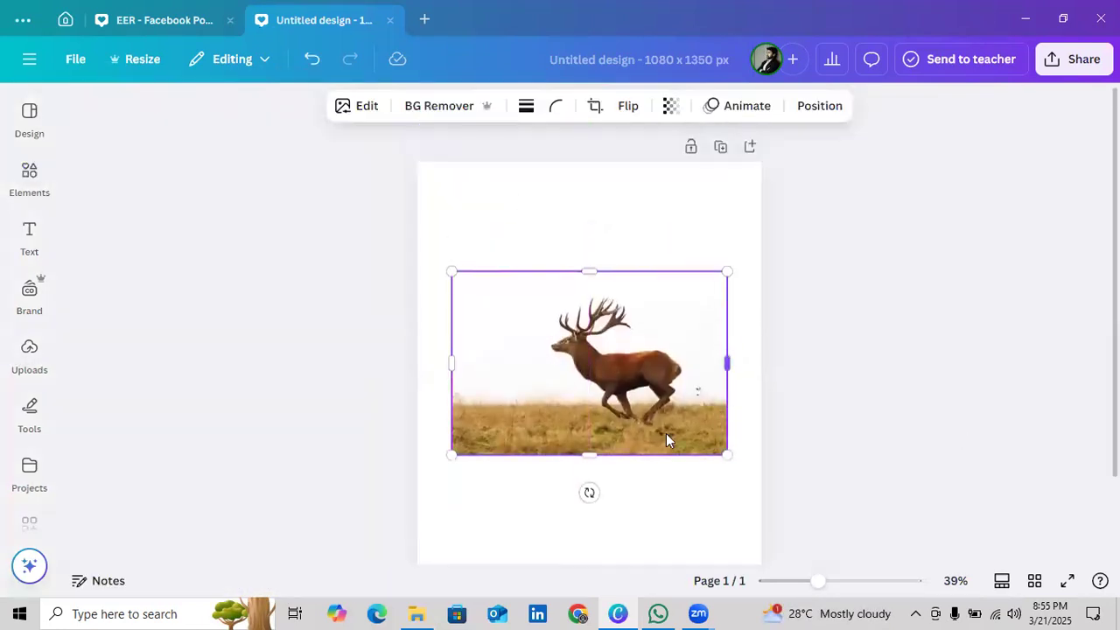
Move the deer photo against the page's left edge at about mid-height and deselect it
left_click_drag(612, 407, 571, 264)
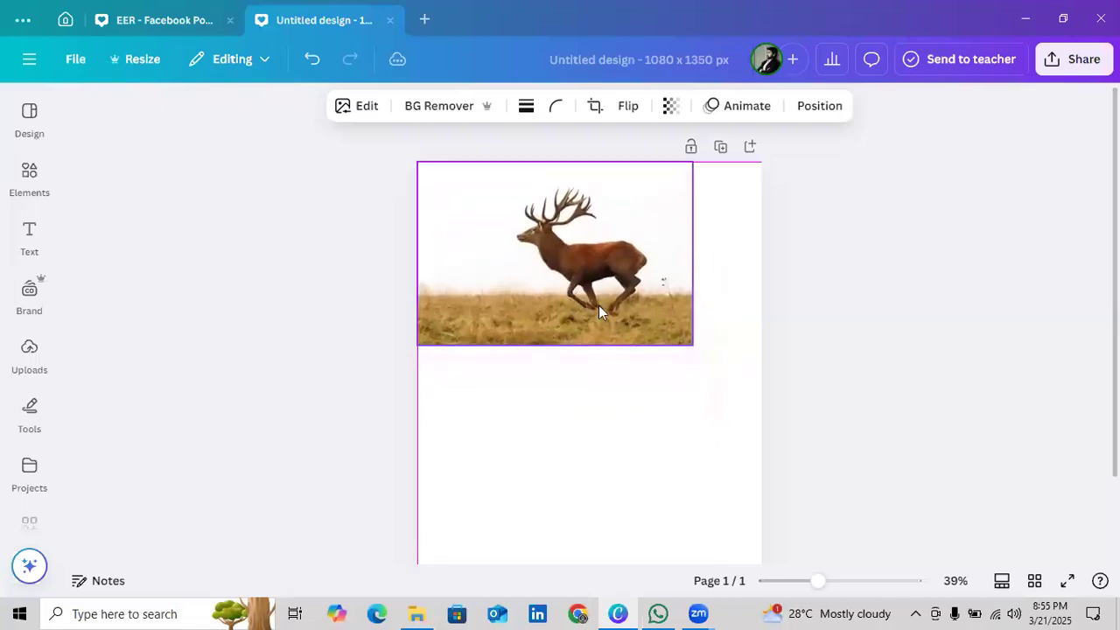
left_click(520, 471)
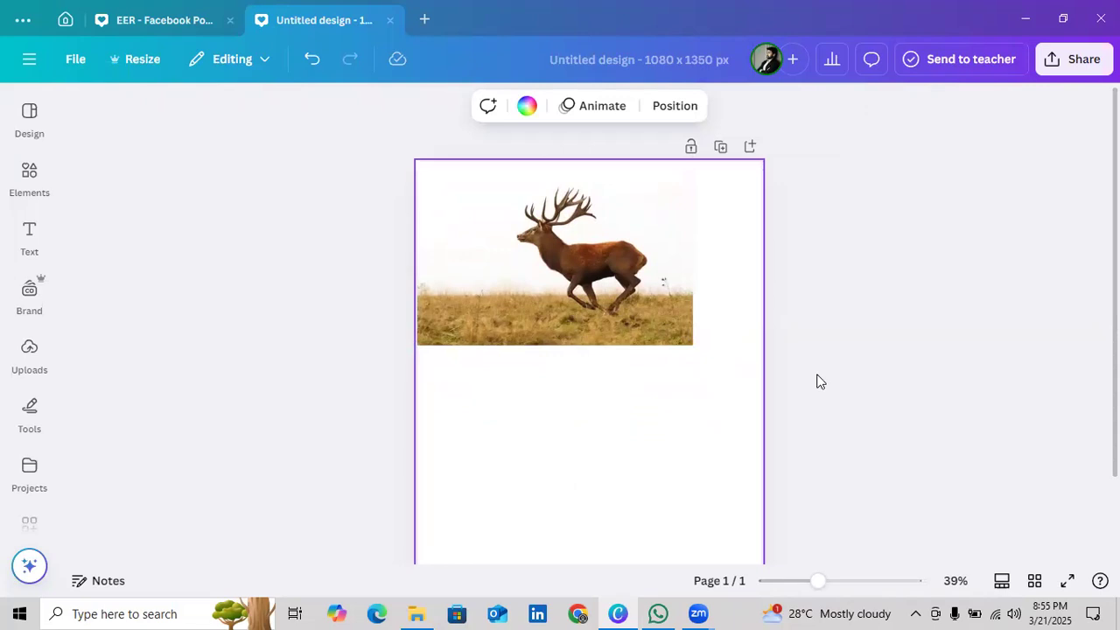
left_click(618, 282)
left_click_drag(619, 282, 613, 390)
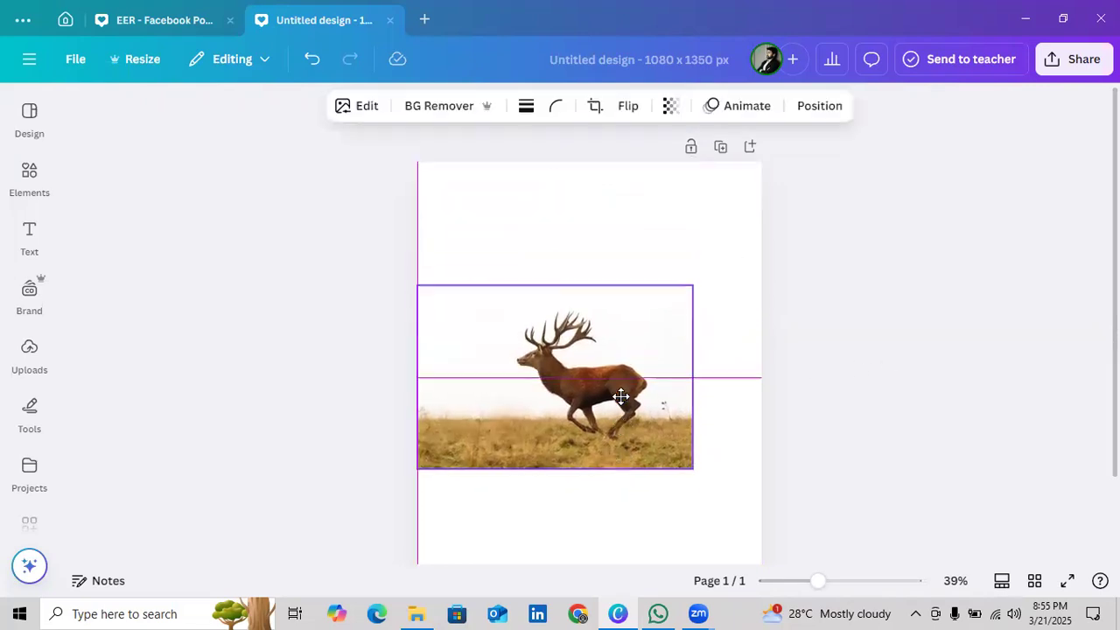
left_click(749, 279)
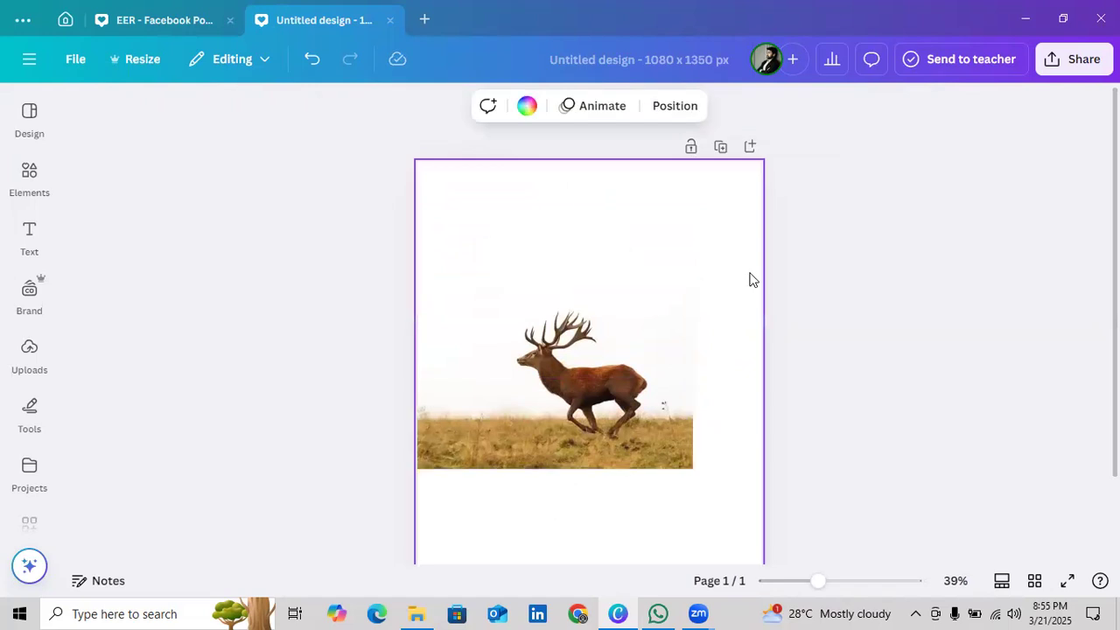
scroll(823, 325, "down", 2)
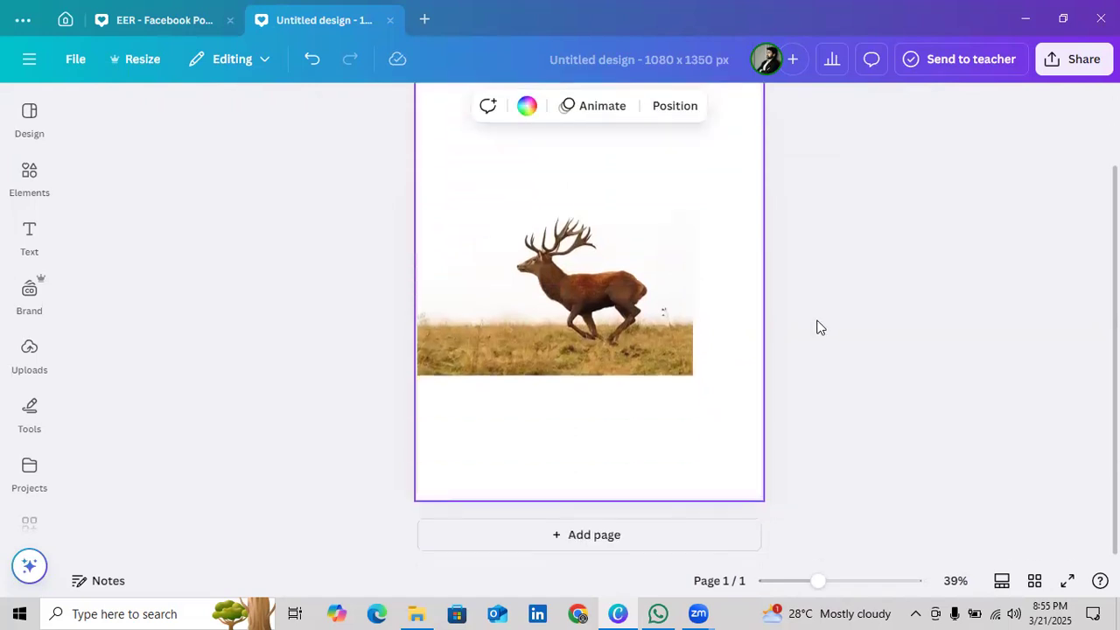
scroll(783, 324, "up", 2)
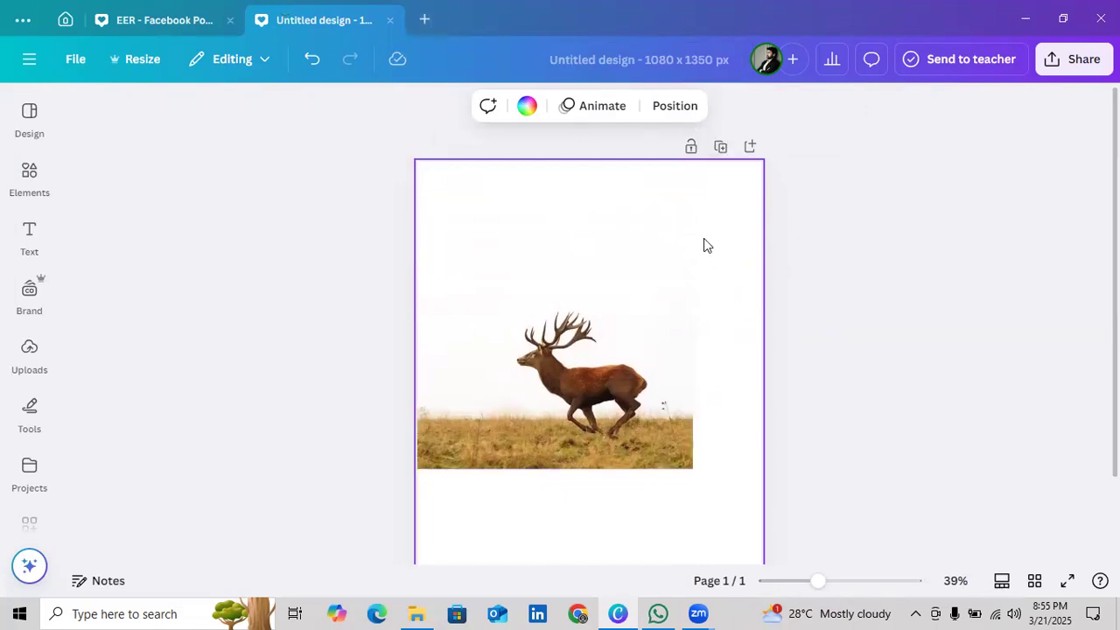
left_click(800, 278)
left_click(754, 214)
Make a resized copy of the design as a Facebook Post (Landscape), 940 × 788 px, and open that copy
left_click(142, 62)
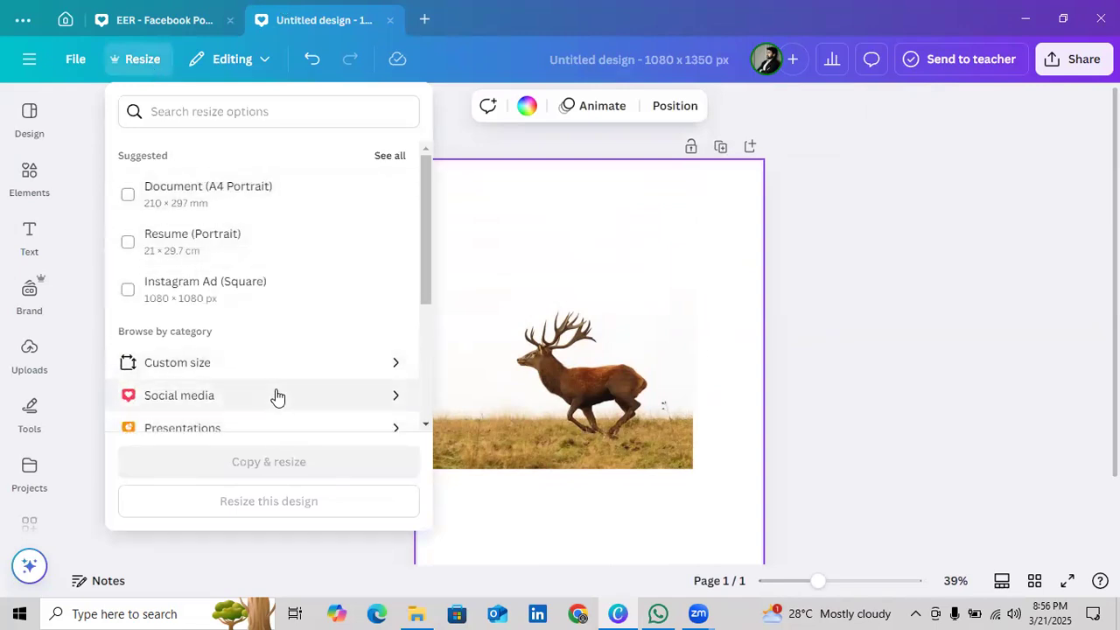
scroll(300, 325, "down", 3)
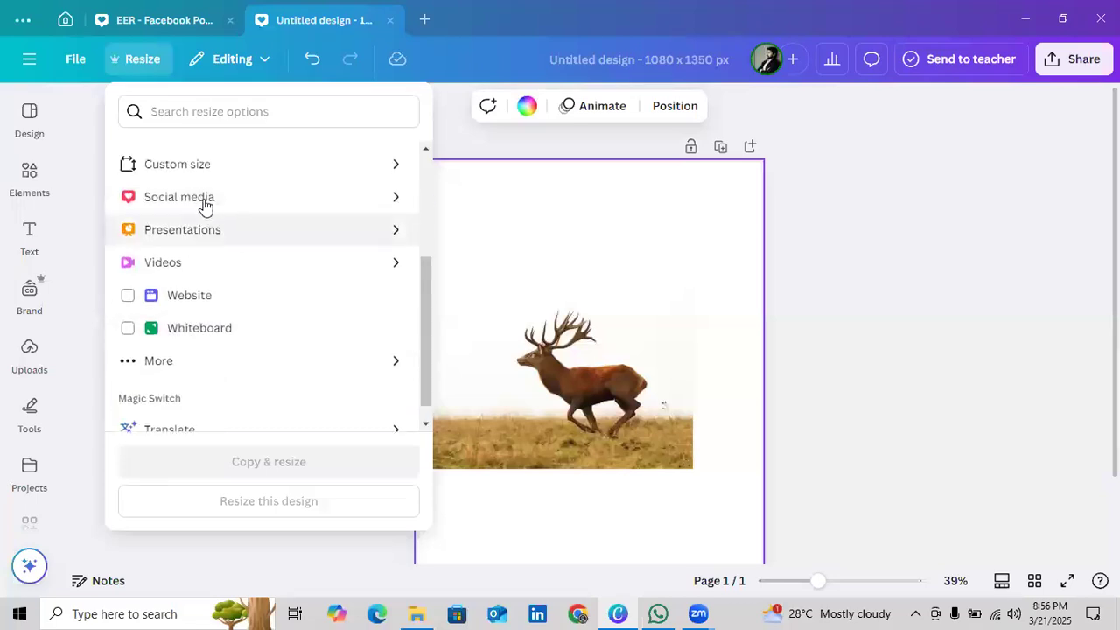
scroll(206, 206, "up", 3)
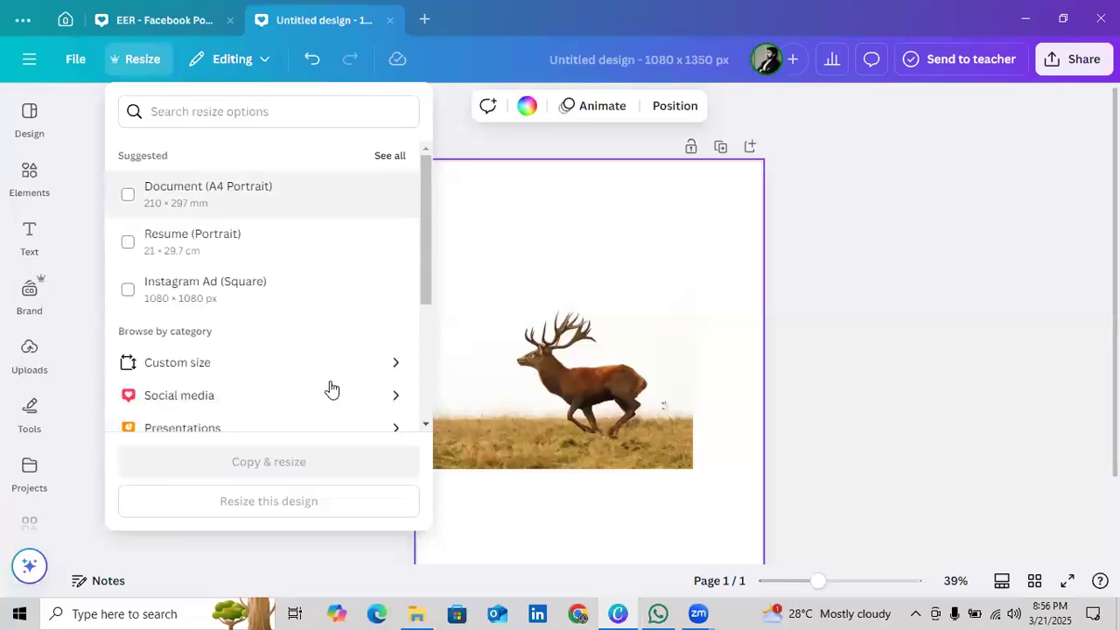
left_click(378, 391)
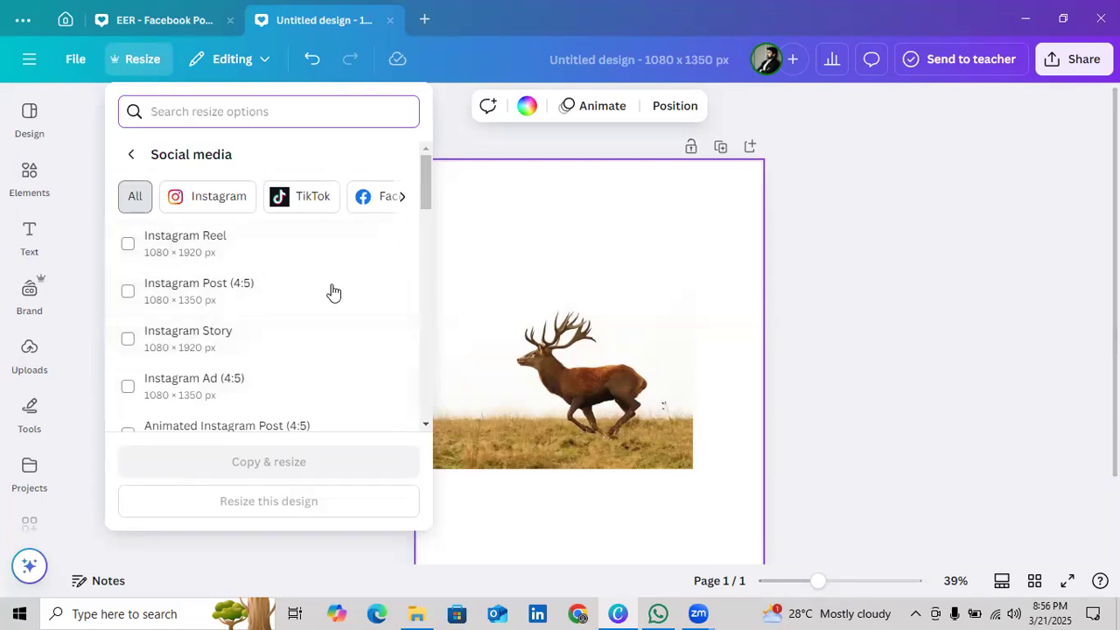
scroll(252, 385, "down", 3)
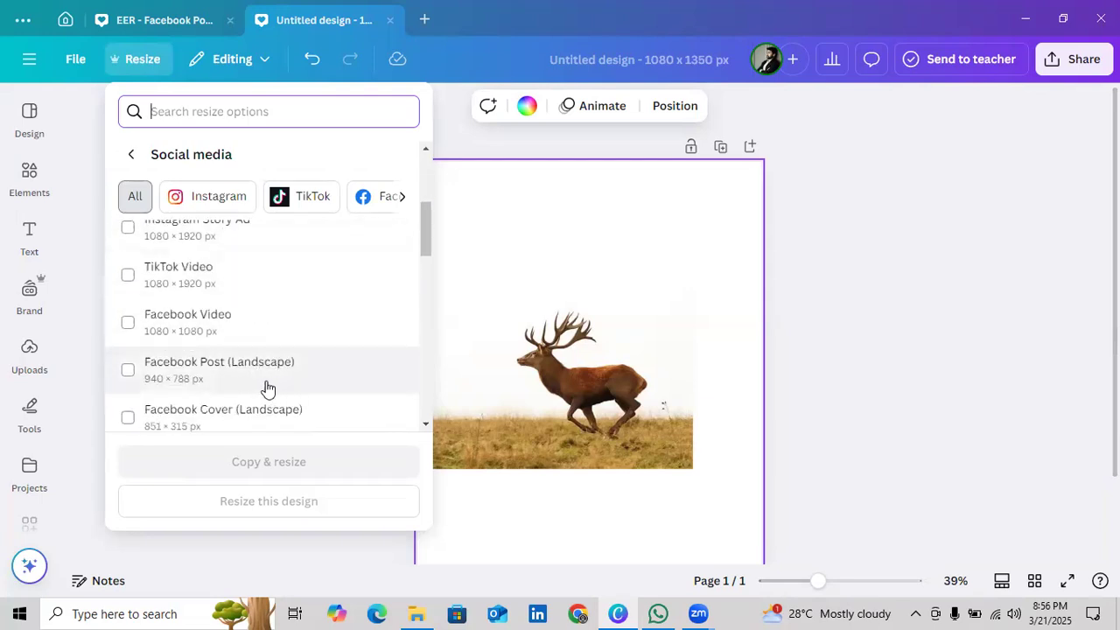
left_click(210, 371)
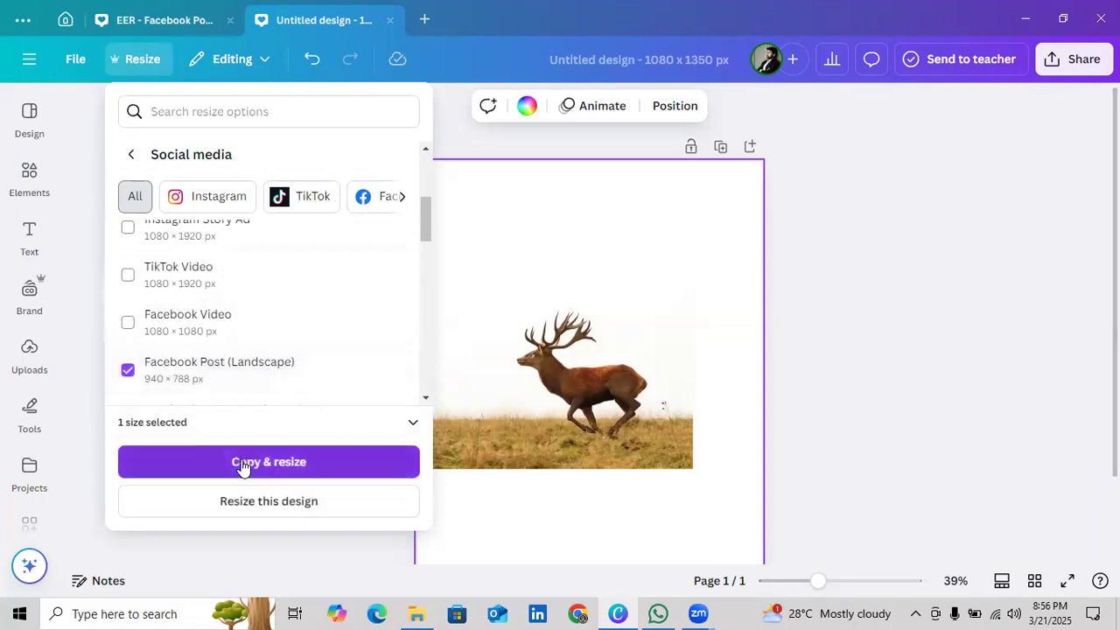
left_click(244, 468)
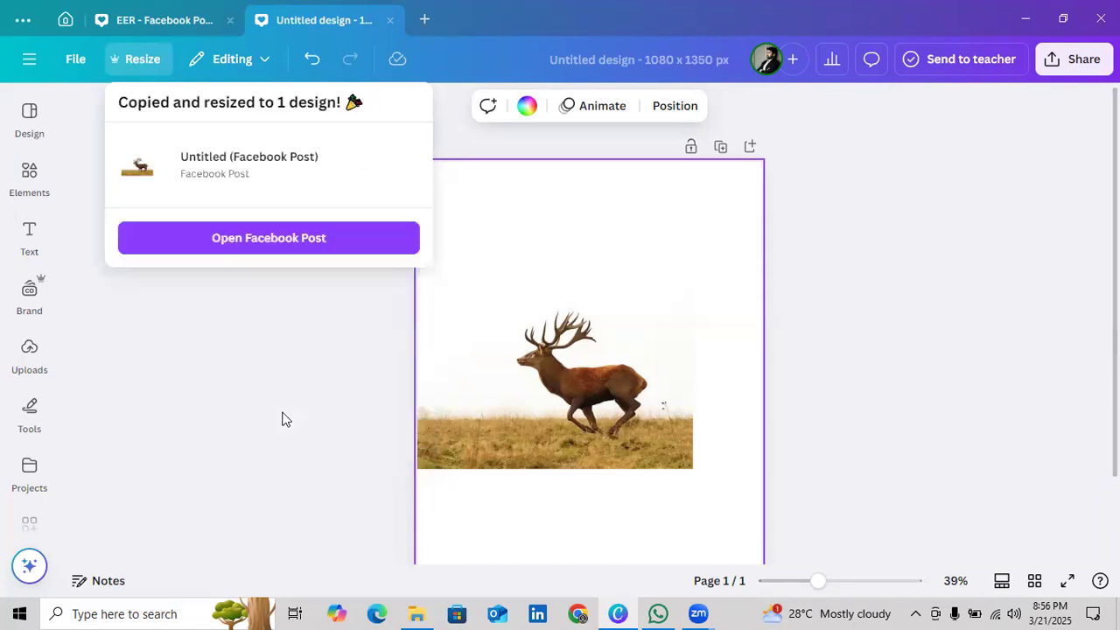
left_click(374, 238)
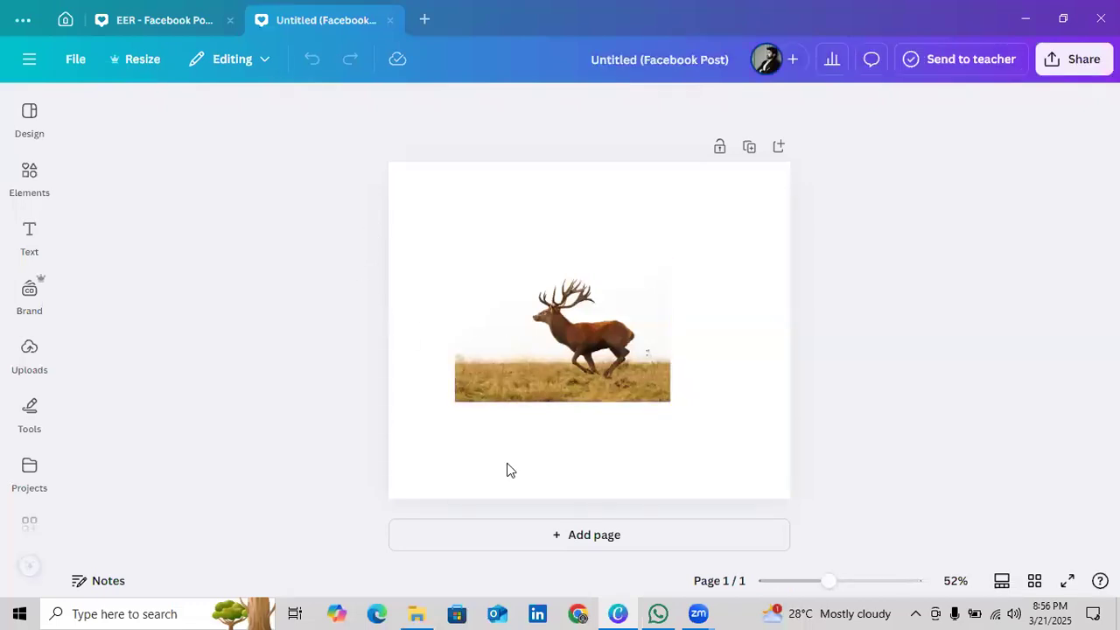
Move the deer photo into the page's top-left corner, enlarge it to the full page width and deselect it
left_click(513, 352)
left_click_drag(510, 349, 450, 250)
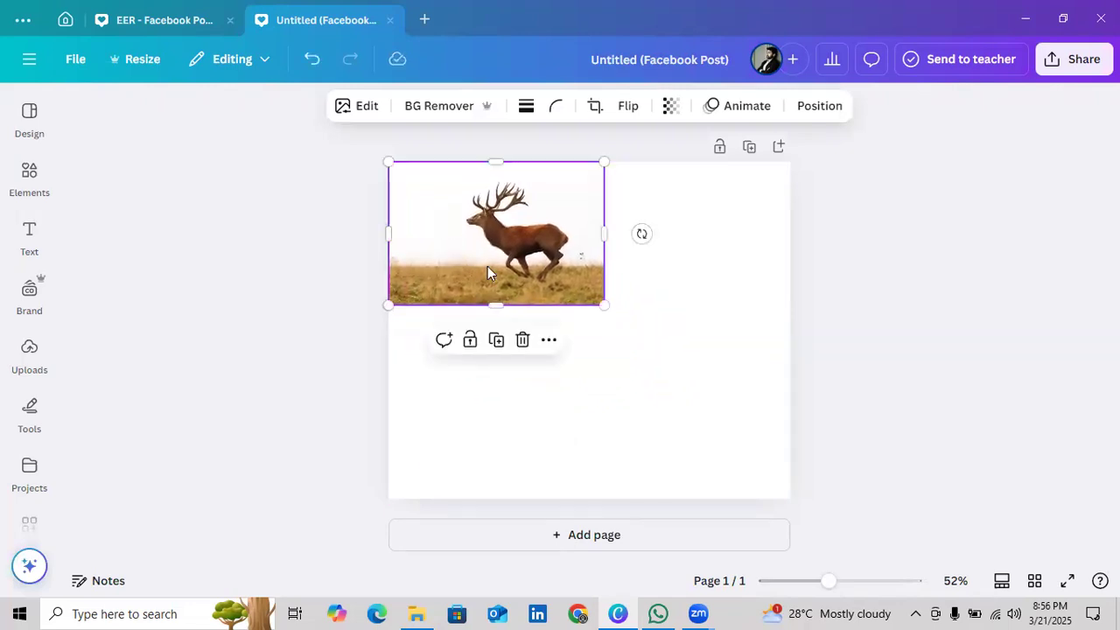
left_click_drag(604, 304, 752, 492)
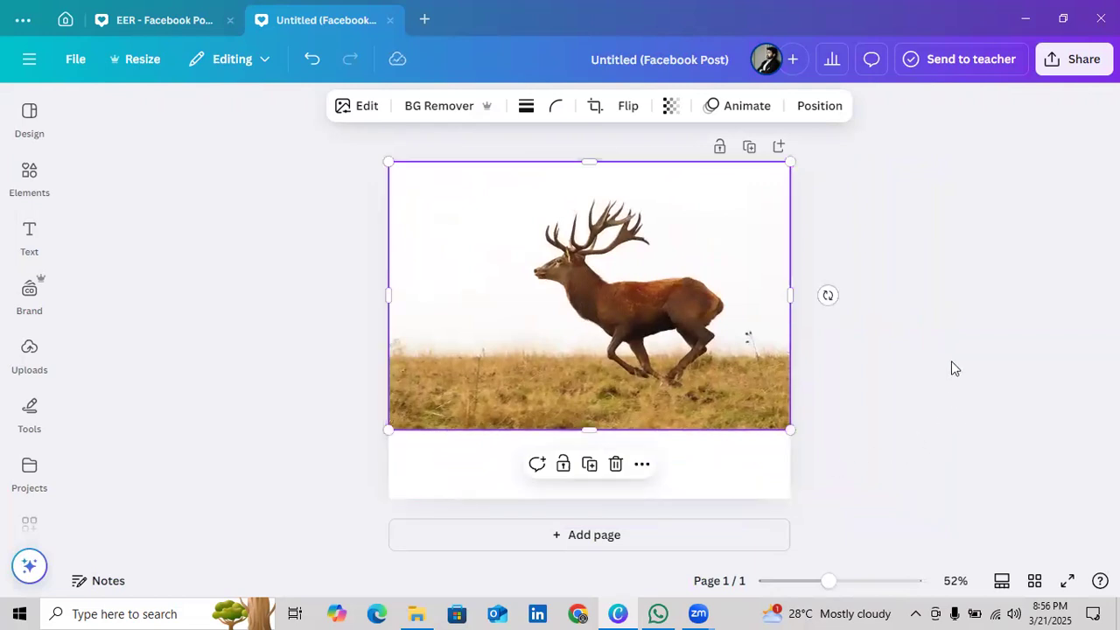
left_click(880, 338)
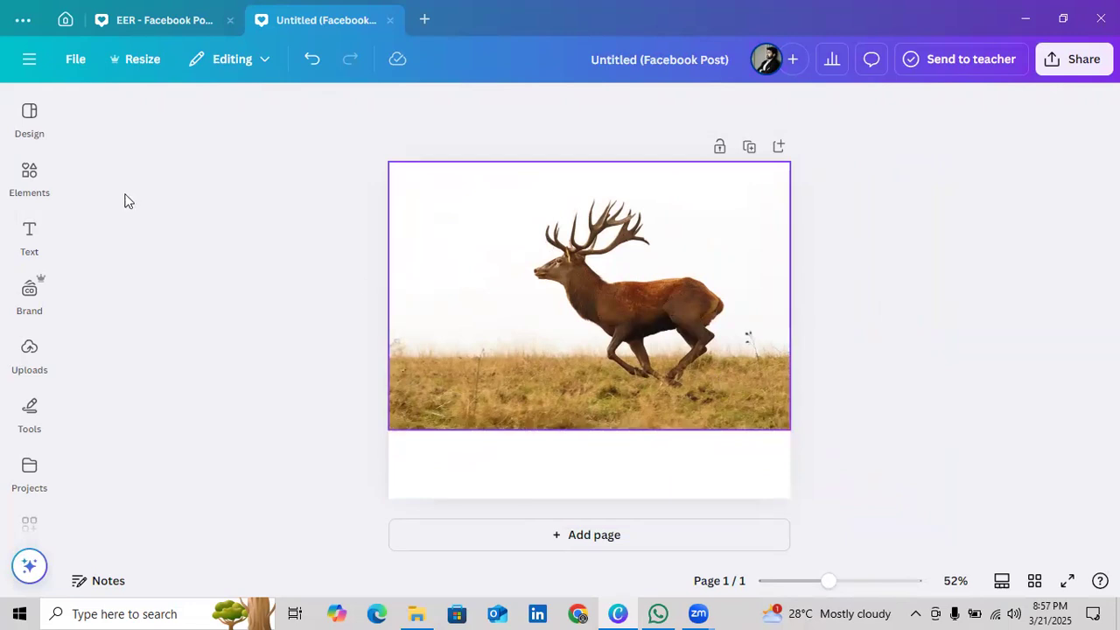
Search the element library for "D FRAME" and add the bold upright capital D frame to the page
left_click(22, 186)
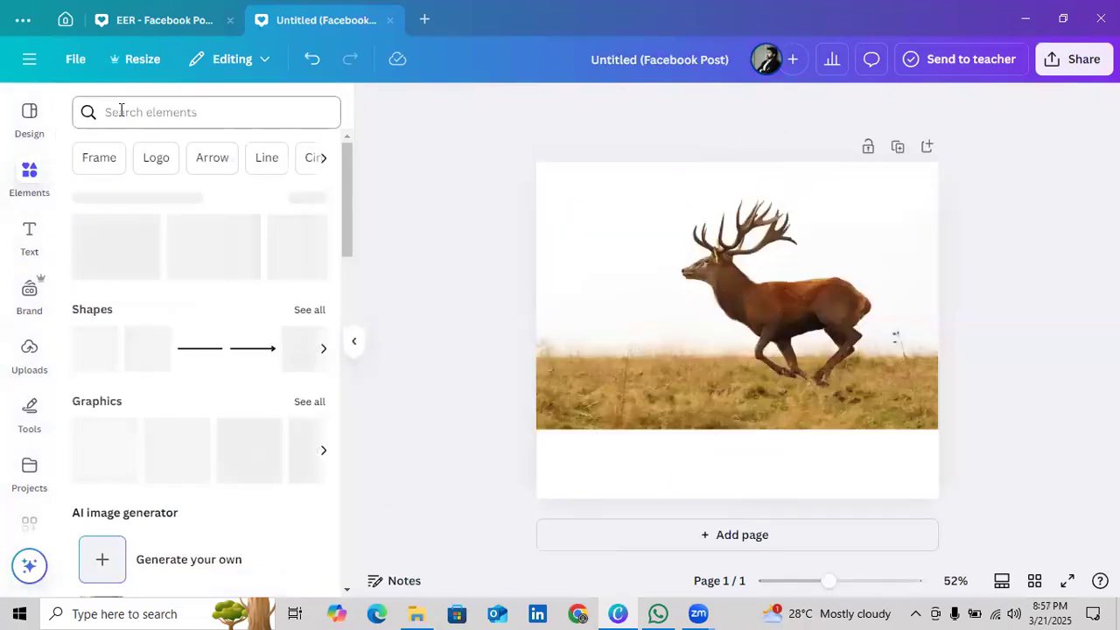
left_click(121, 112)
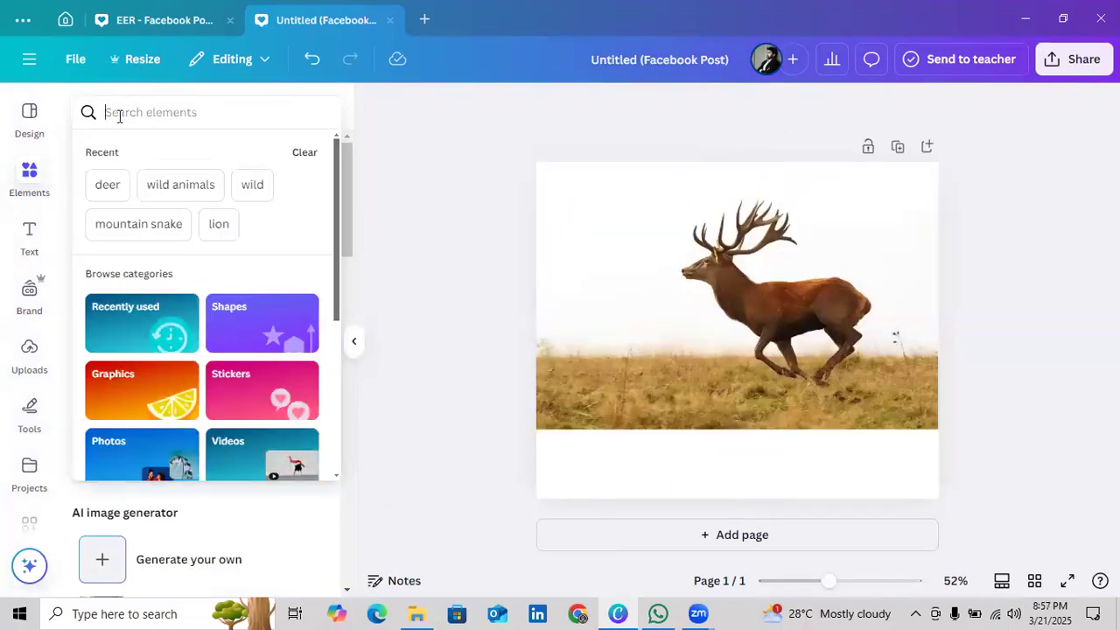
type("d fr")
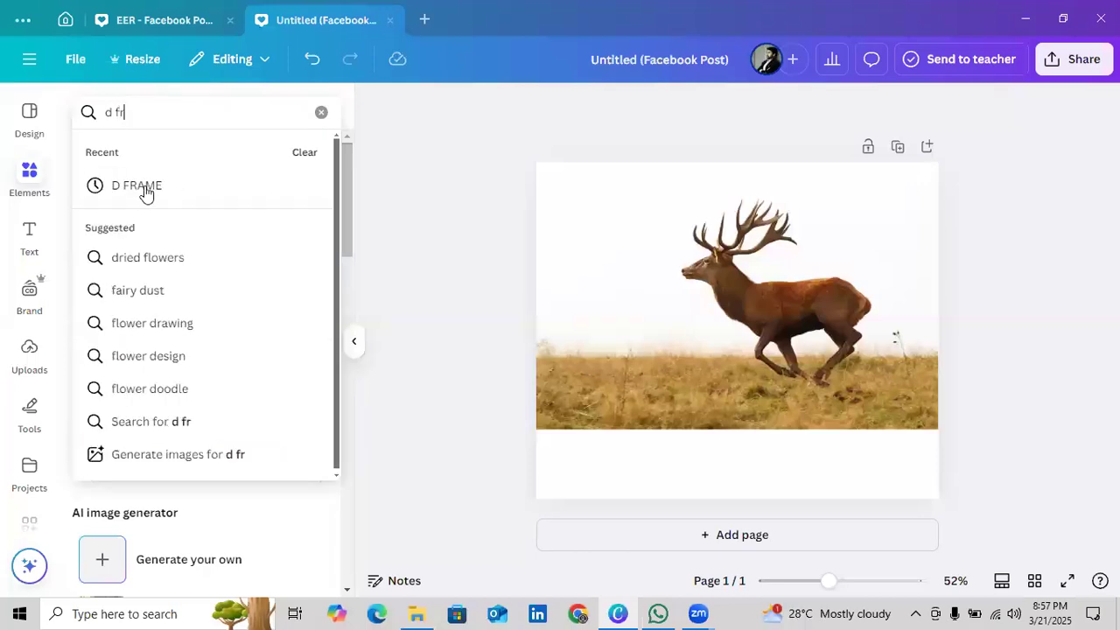
left_click(142, 186)
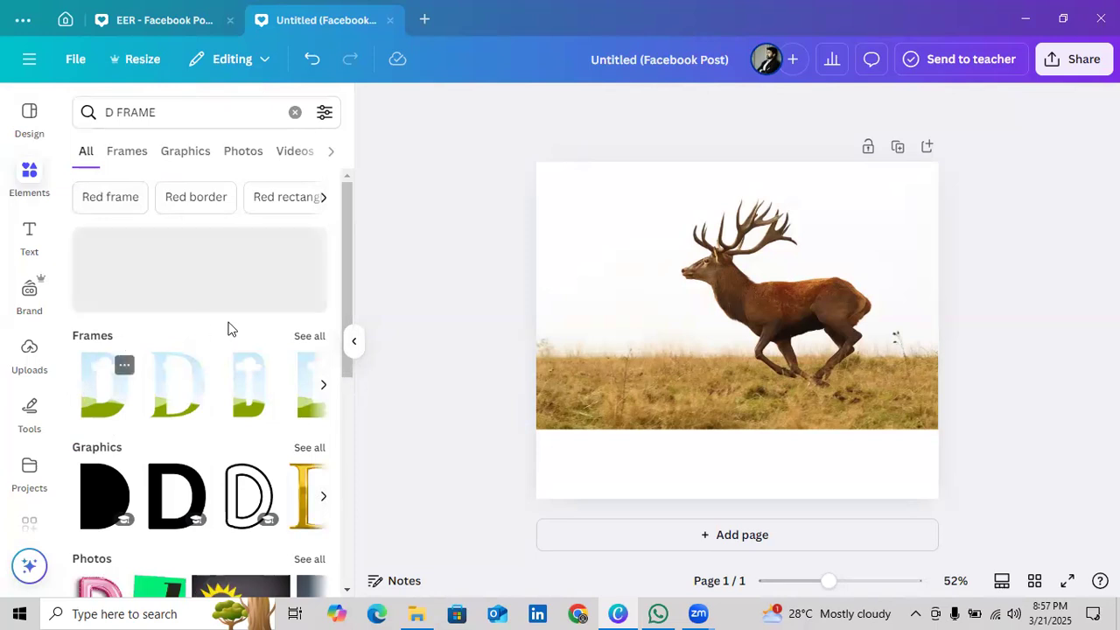
left_click(315, 340)
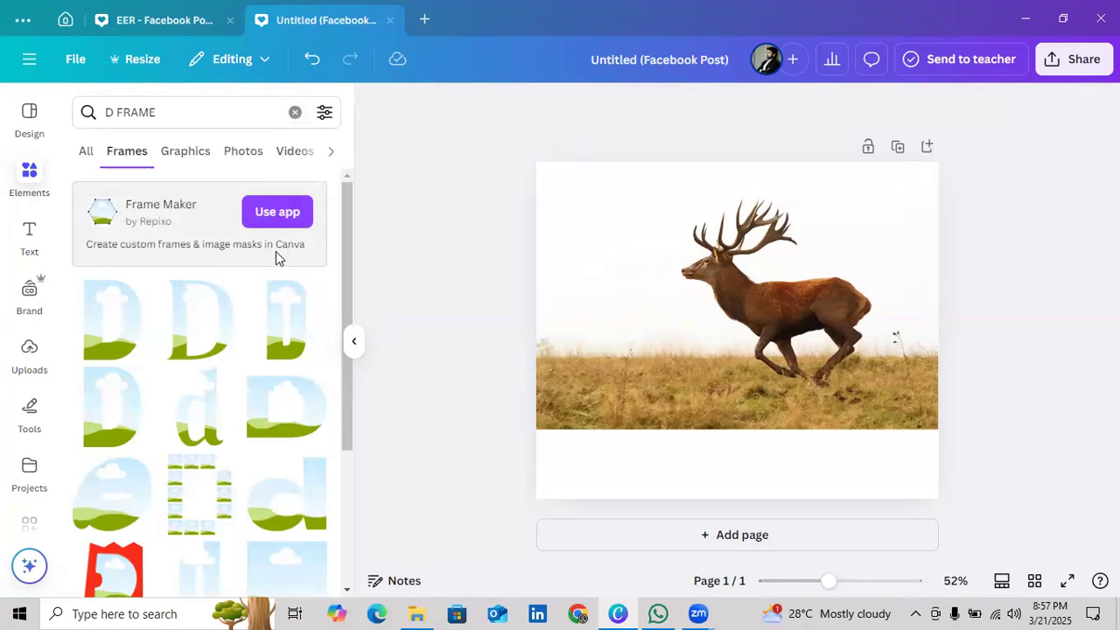
left_click(129, 347)
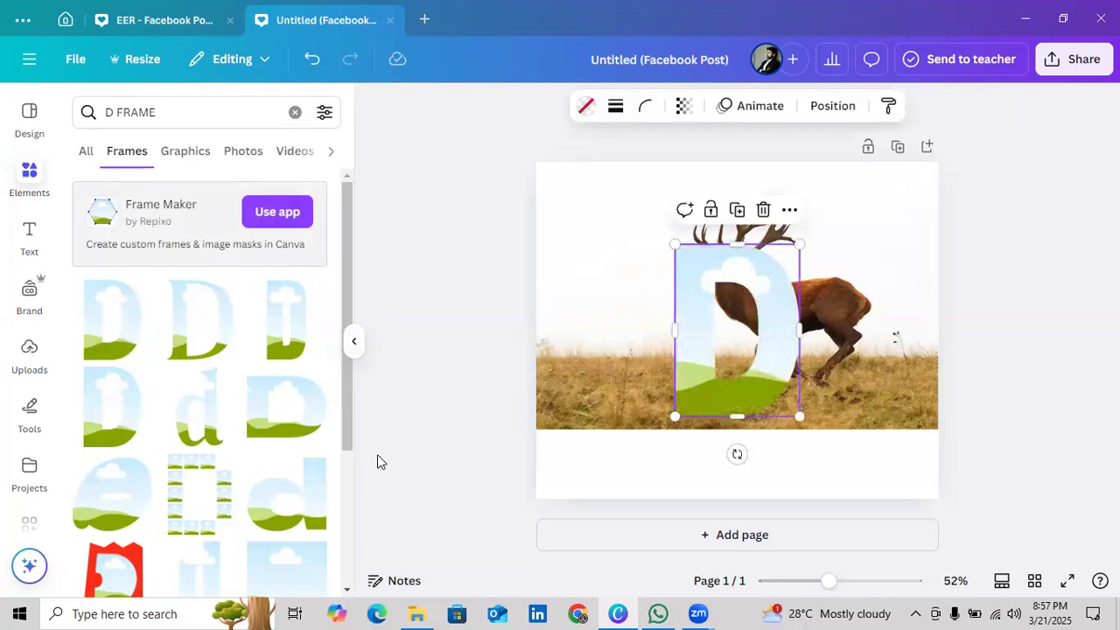
Dismiss the element library, then shrink the D frame and move it over the deer's body and legs
left_click(355, 341)
left_click_drag(591, 337, 663, 336)
left_click_drag(728, 251, 697, 280)
scroll(890, 523, "up", 5)
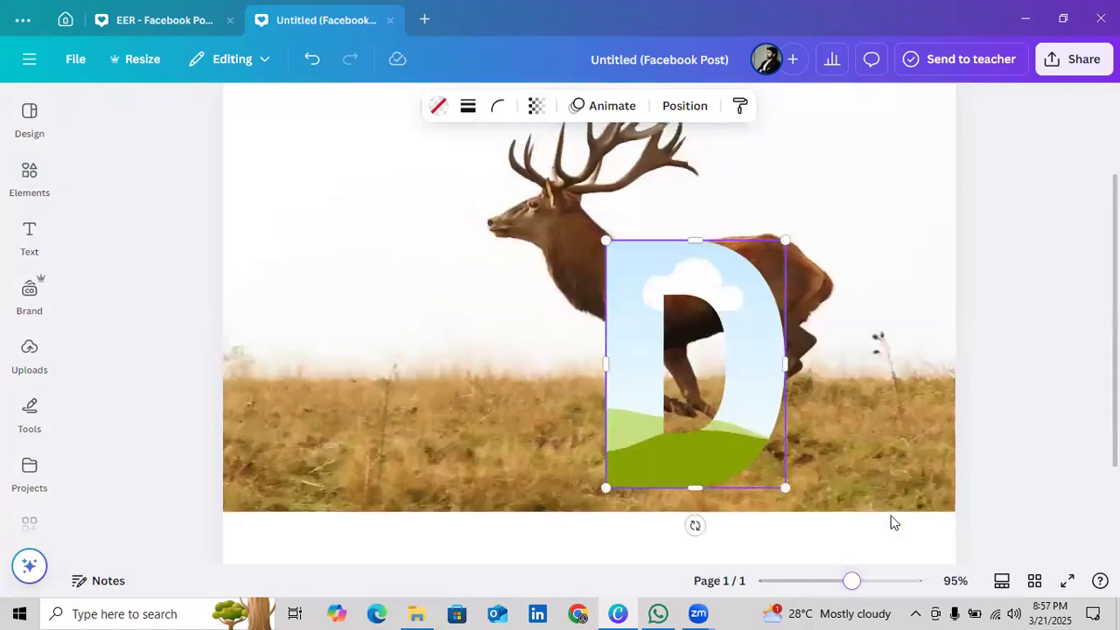
scroll(1029, 426, "up", 1)
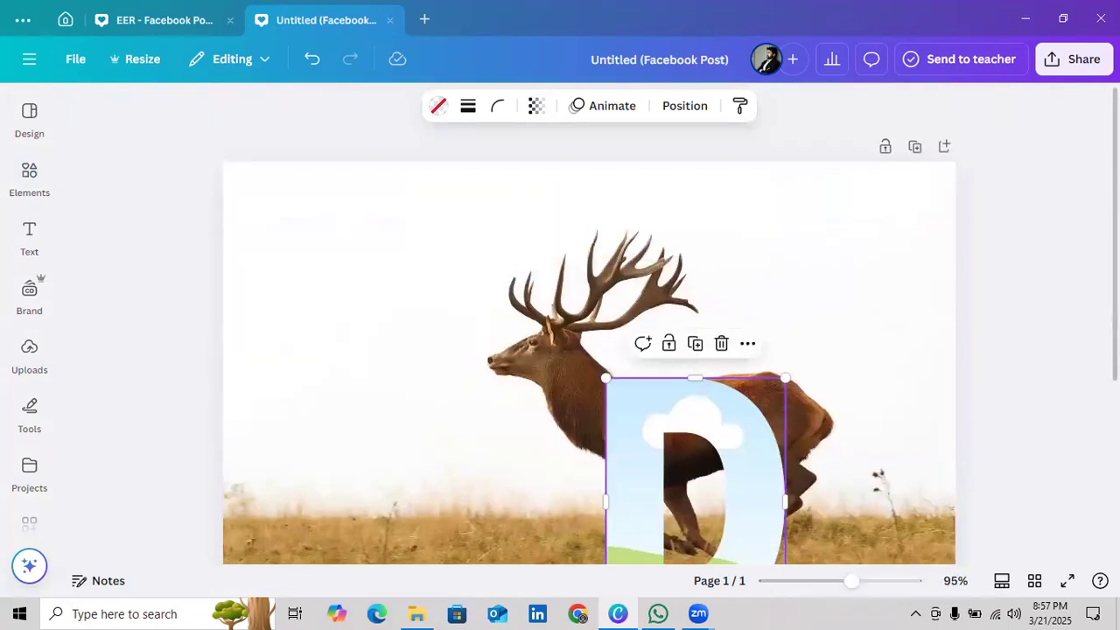
scroll(875, 438, "down", 1)
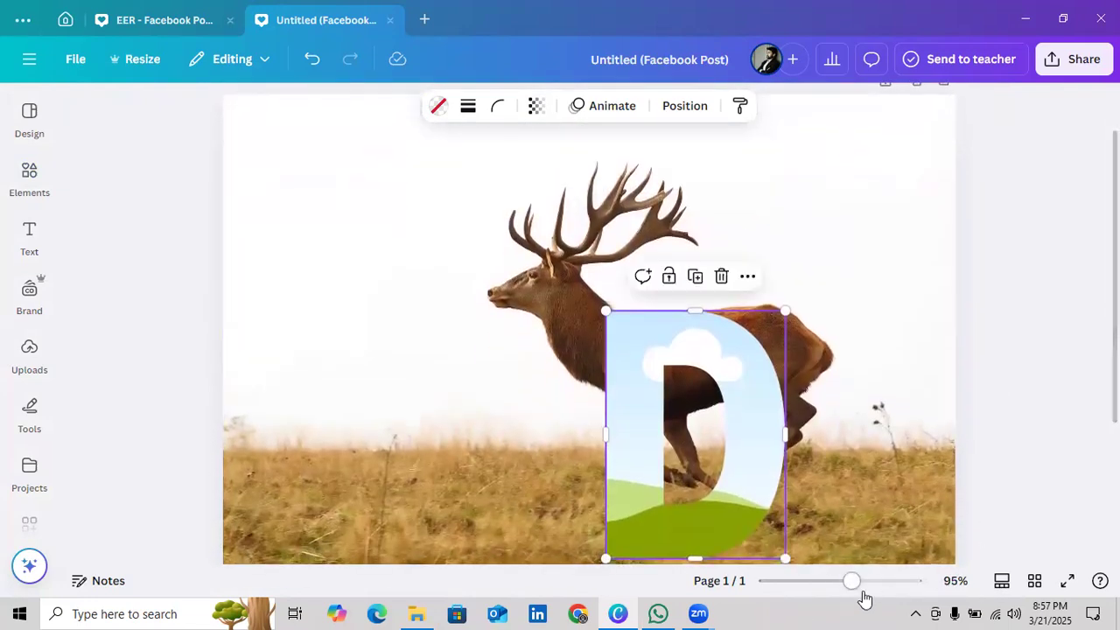
left_click_drag(852, 582, 840, 582)
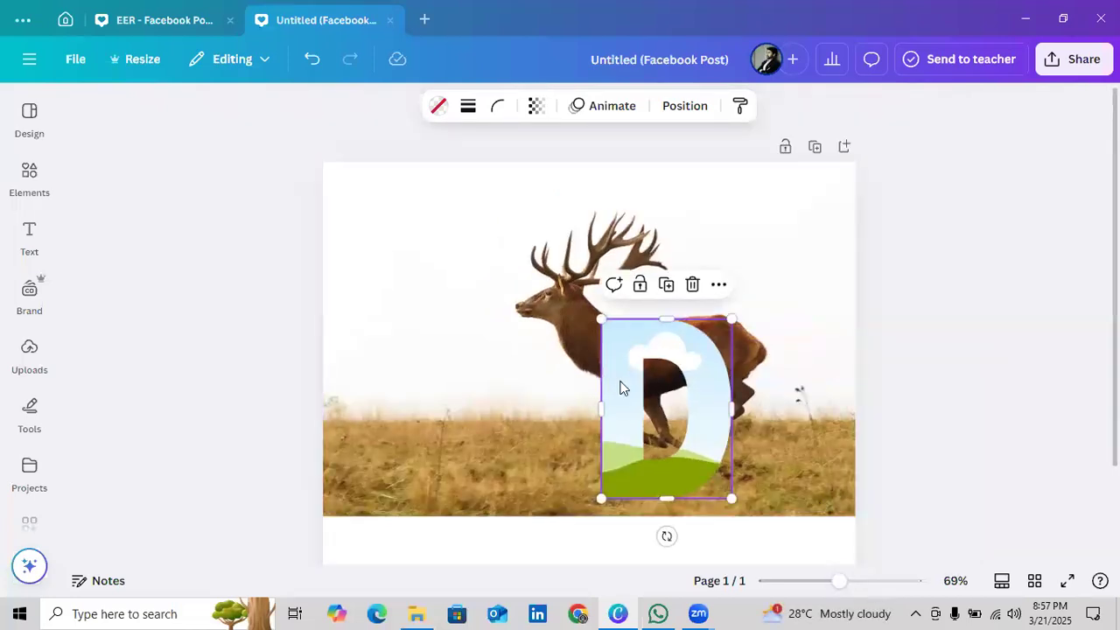
Reduce the D frame further and position it over the middle of the deer's torso, just behind the neck
left_click_drag(732, 498, 707, 465)
left_click_drag(648, 383, 657, 348)
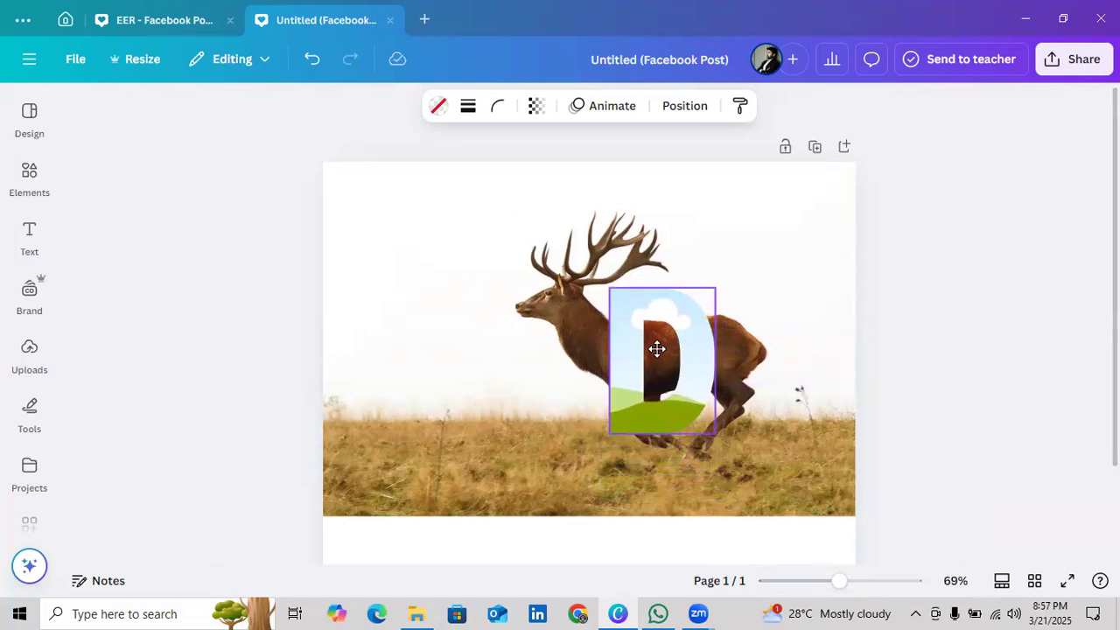
left_click_drag(658, 348, 657, 348)
left_click(956, 358)
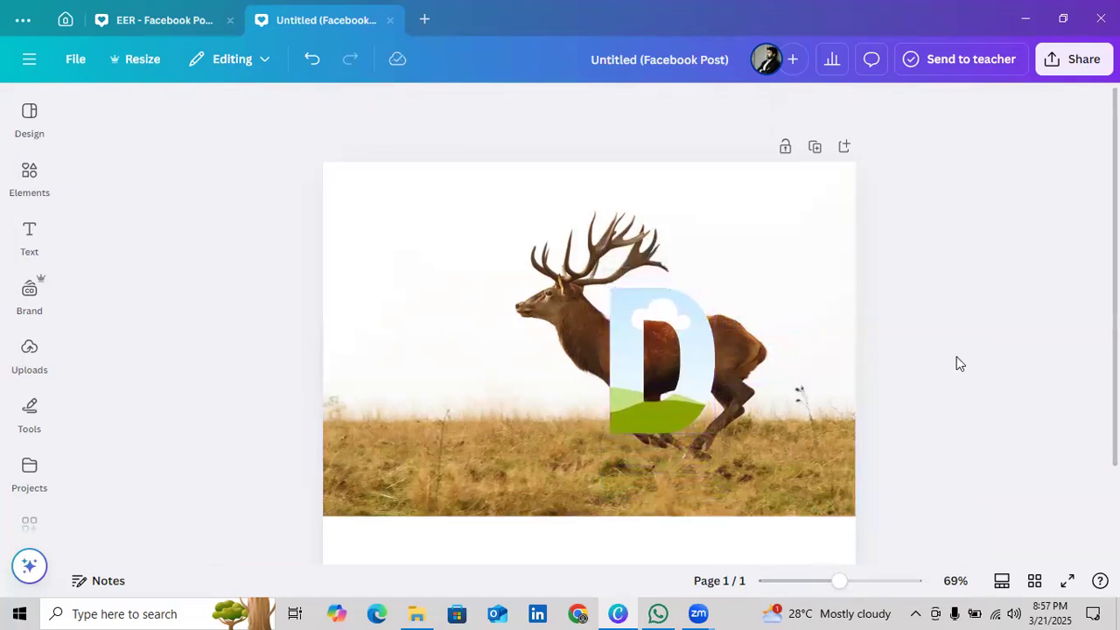
left_click(672, 403)
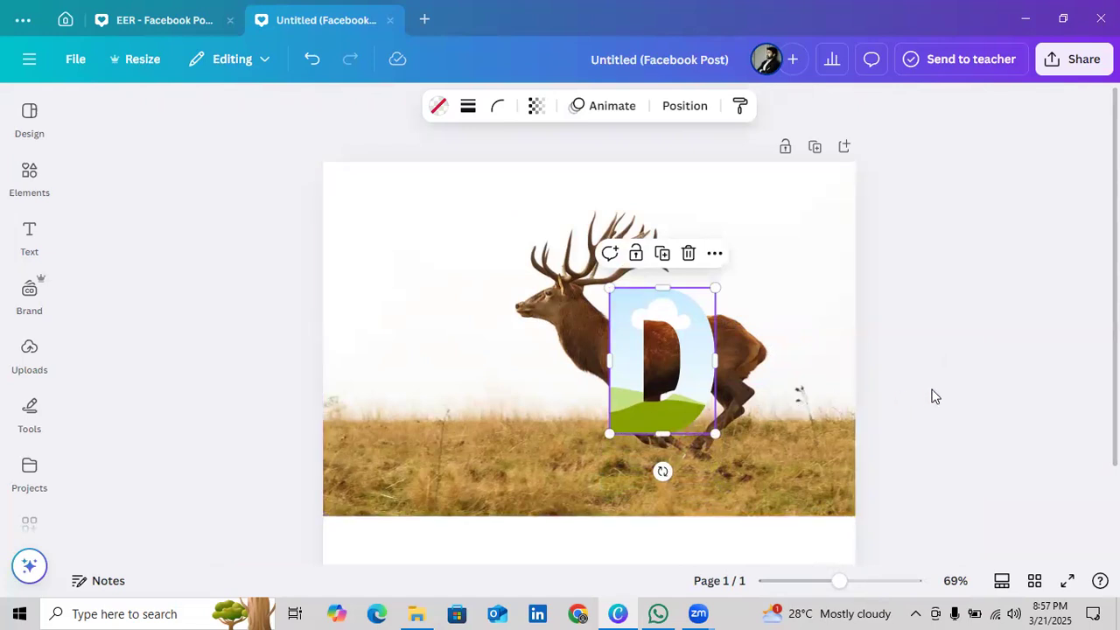
mouse_move(650, 290)
left_mouse_down()
mouse_move(648, 275)
mouse_move(658, 304)
left_mouse_up()
left_click(935, 313)
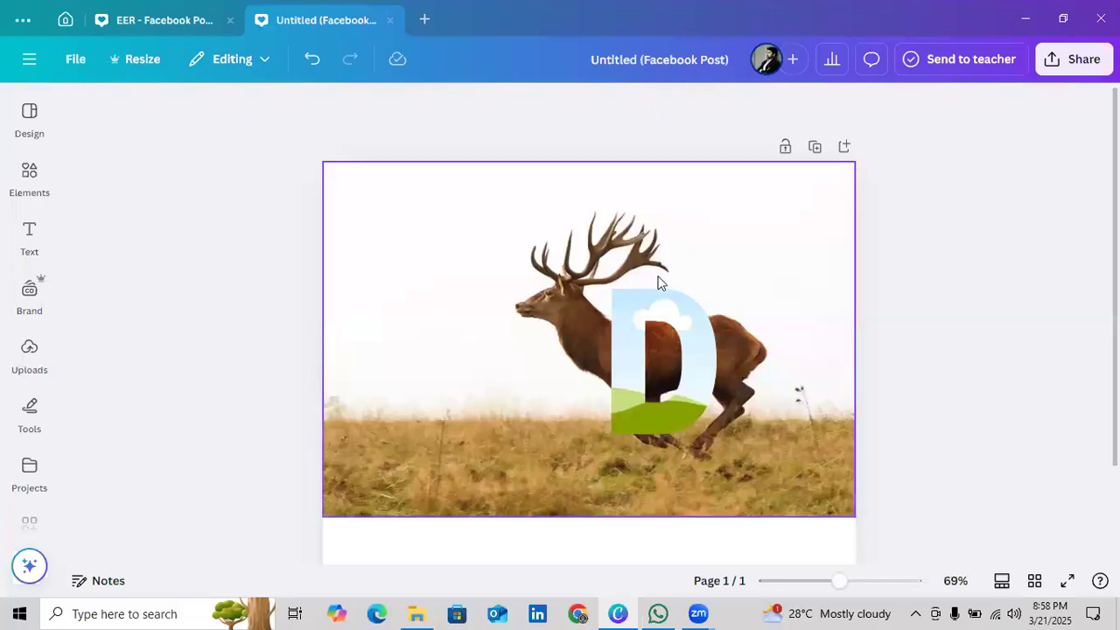
Duplicate the deer photo and drop the copy into the D frame
left_click(705, 249)
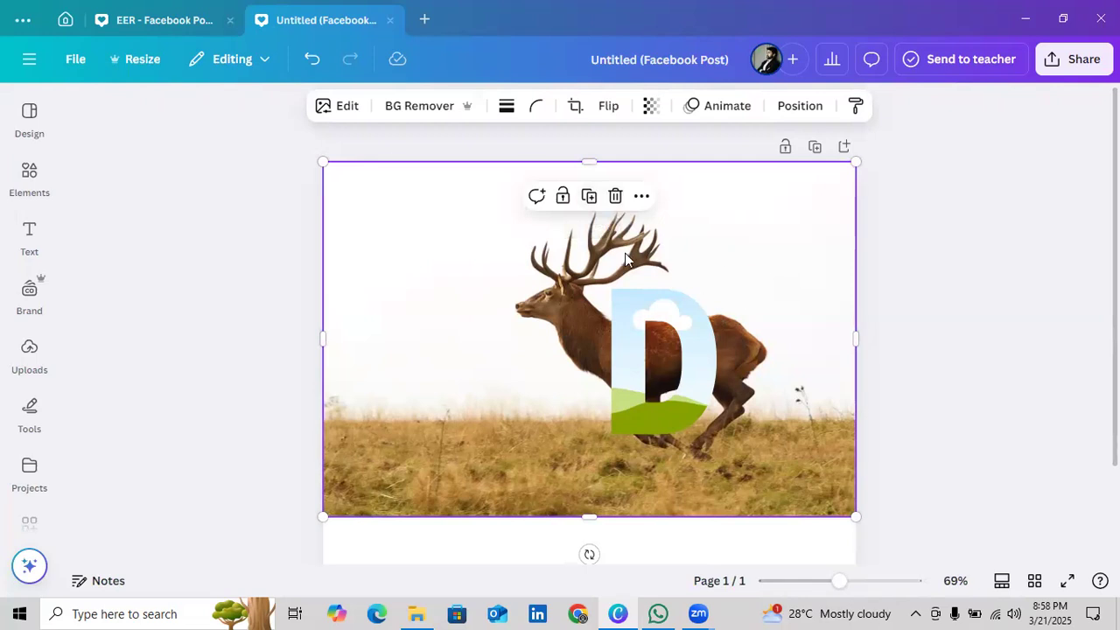
left_click(590, 198)
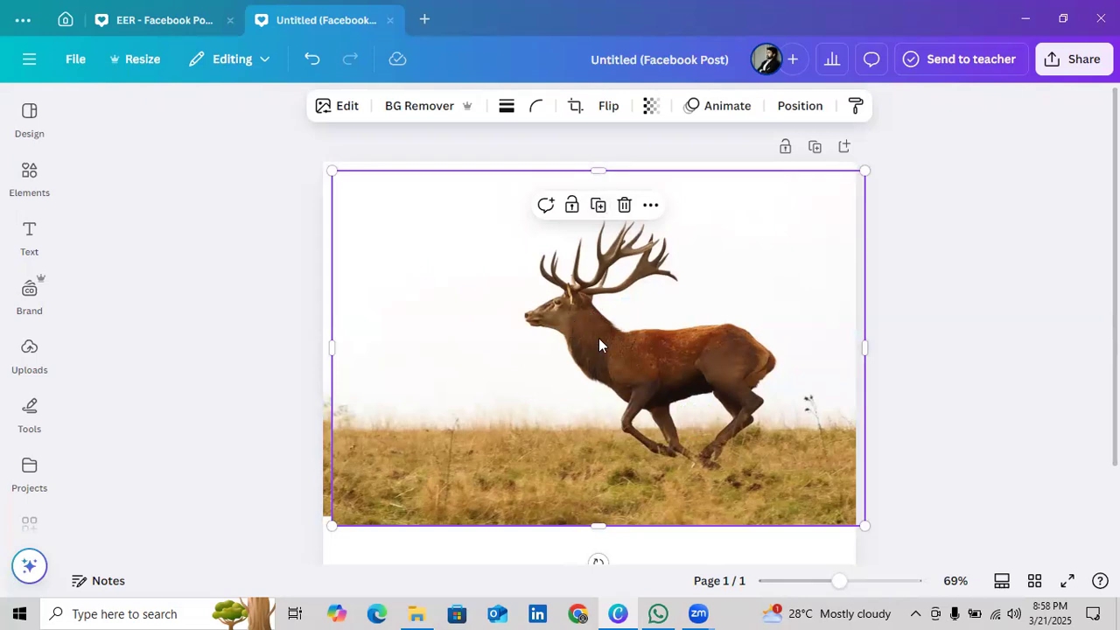
left_click_drag(599, 345, 670, 313)
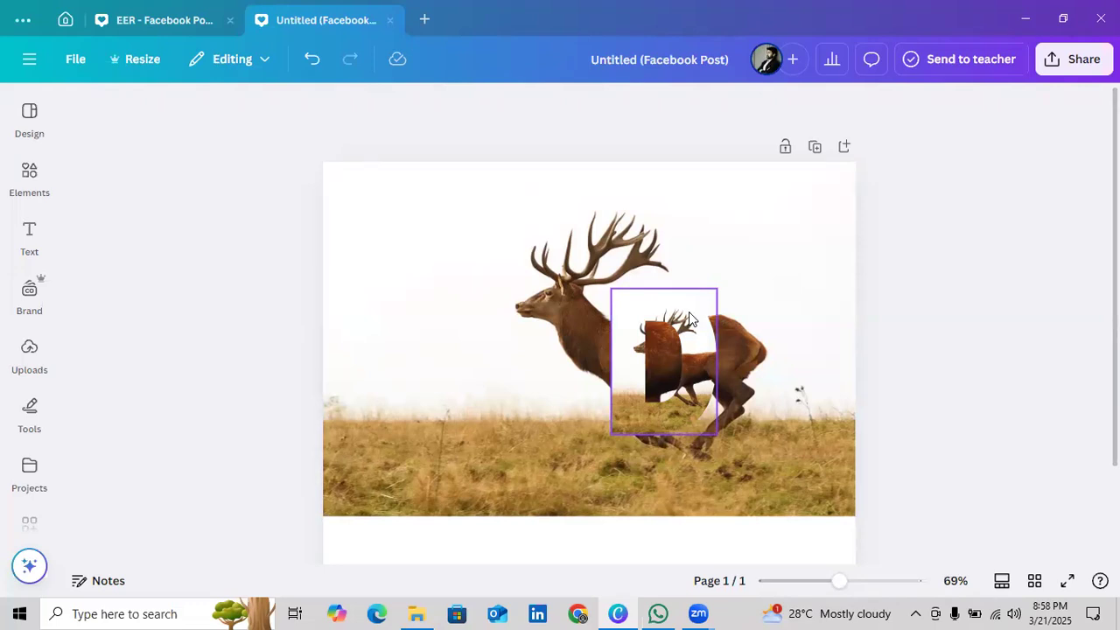
Enlarge and reposition the deer image inside the D frame so it lines up exactly with the background photo, and apply the crop
double_click(689, 311)
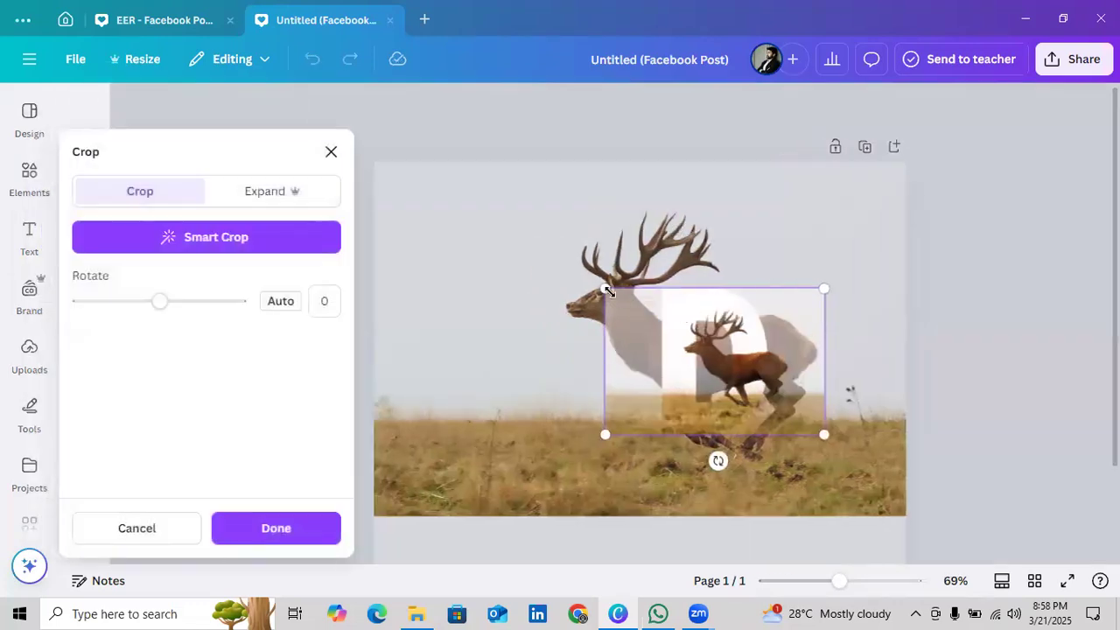
left_click_drag(607, 290, 335, 195)
left_click_drag(418, 203, 422, 224)
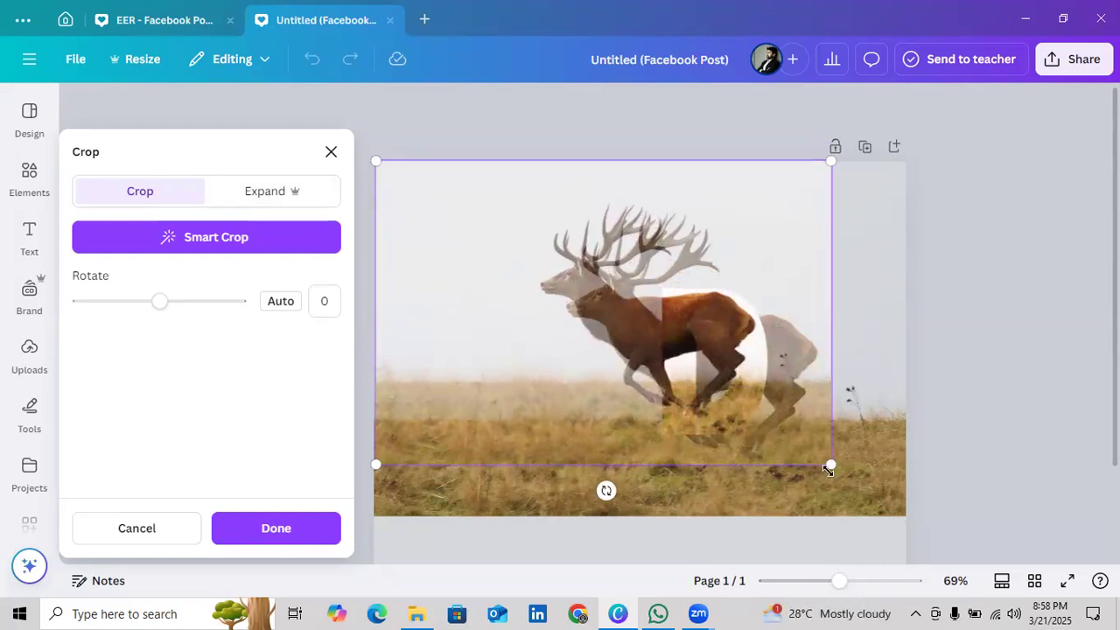
left_click_drag(829, 463, 905, 514)
left_click_drag(861, 448, 859, 447)
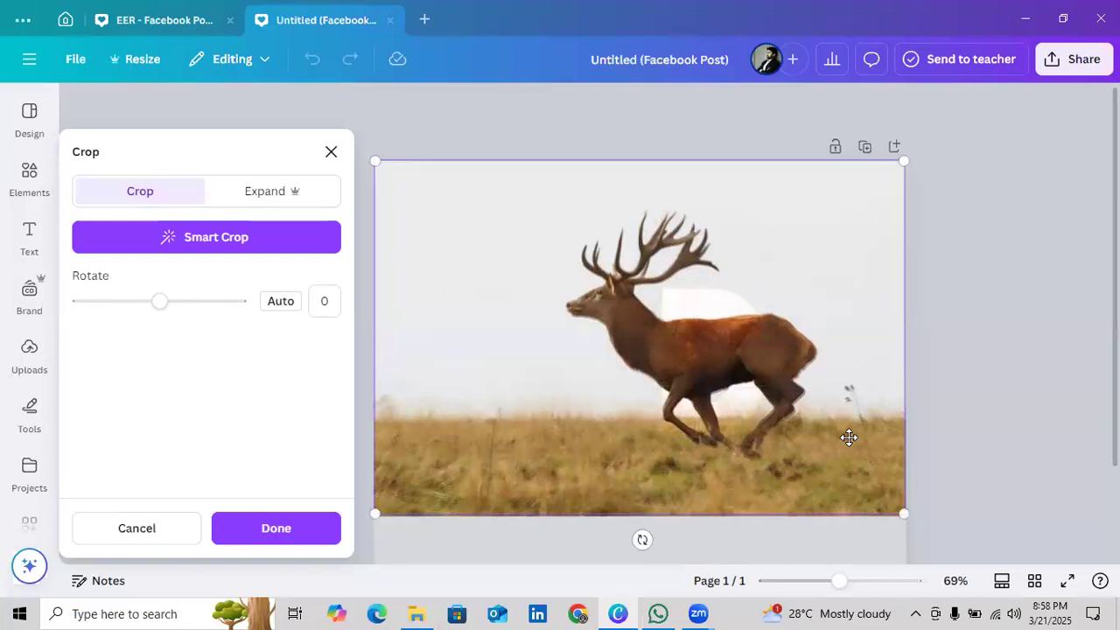
left_click_drag(850, 430, 852, 431)
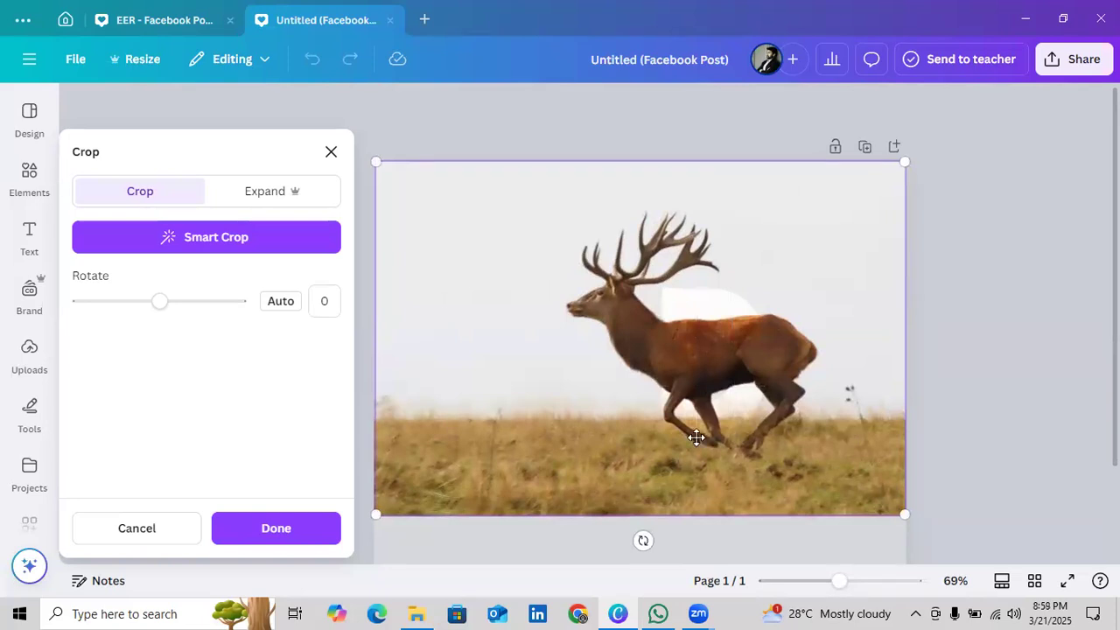
left_click(120, 514)
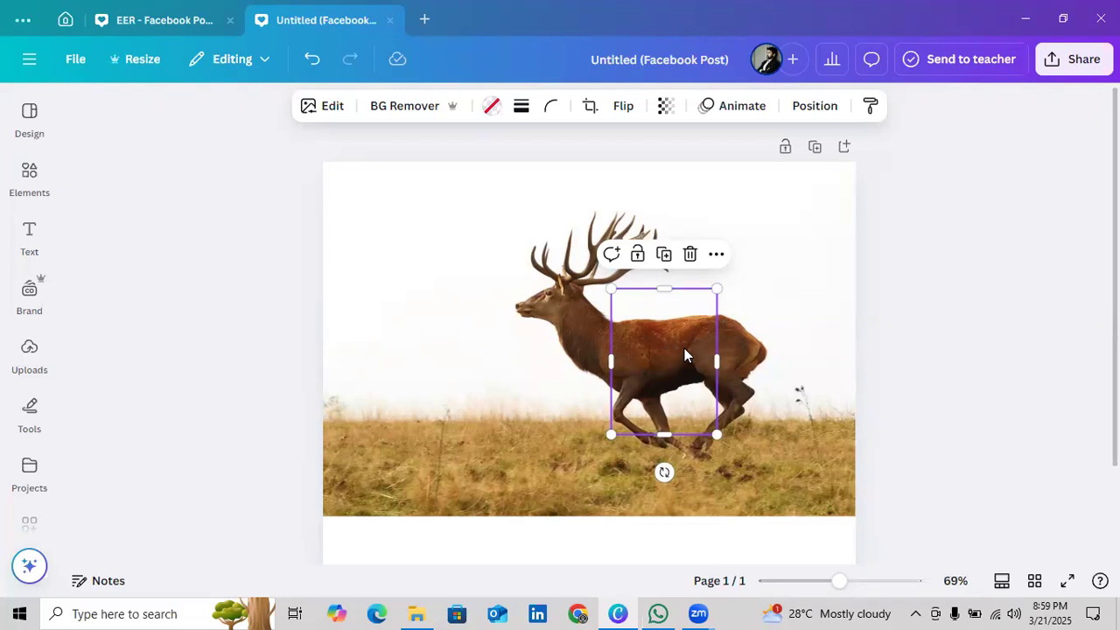
Duplicate the D frame and shift the deer image inside the copy to line up with the background photo
left_click(663, 256)
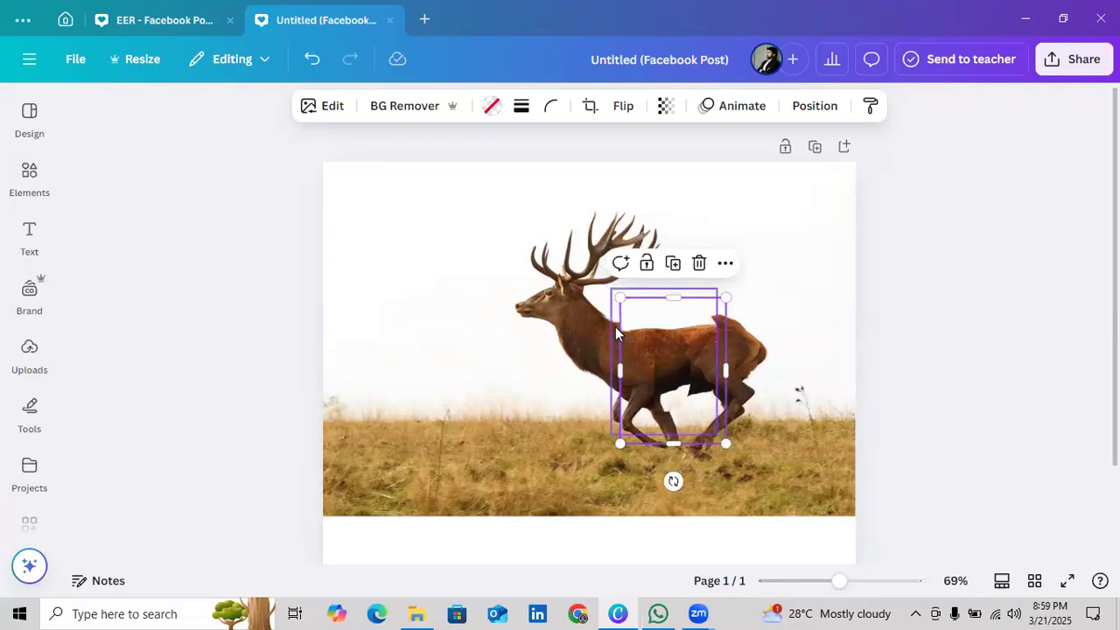
double_click(693, 320)
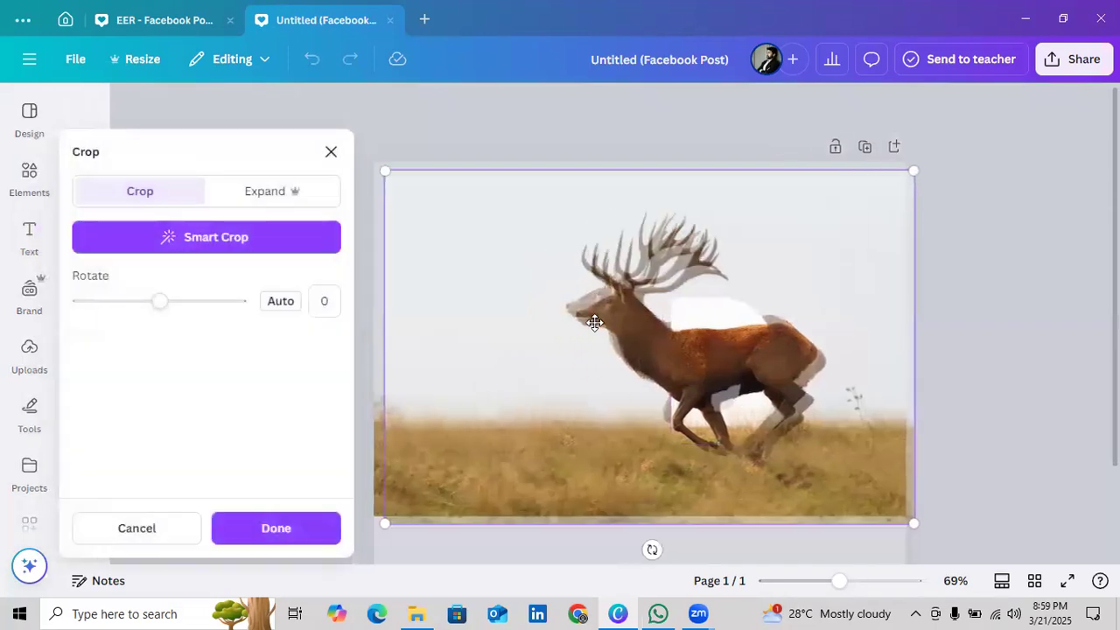
left_click_drag(588, 321, 577, 312)
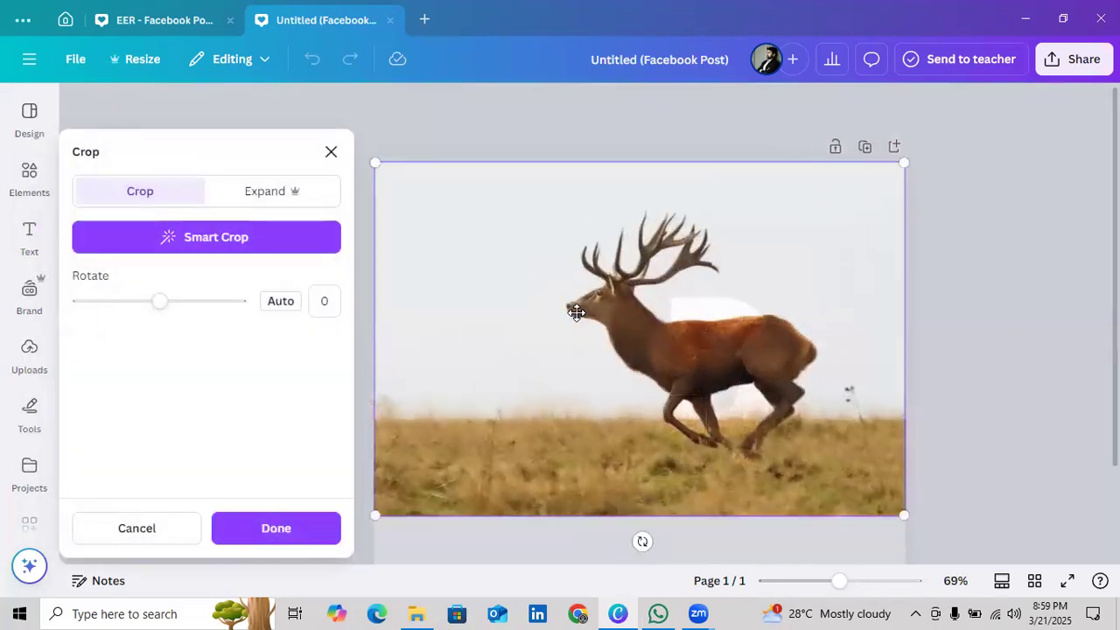
left_click(276, 529)
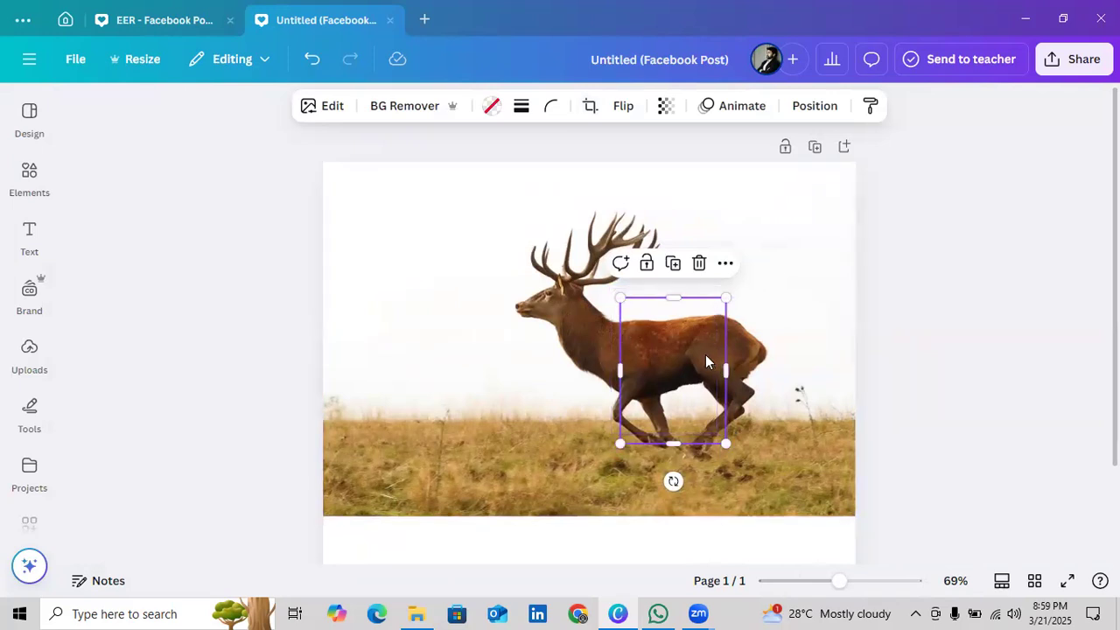
Darken the duplicated D frame's image by setting its brightness to -100
left_click(335, 113)
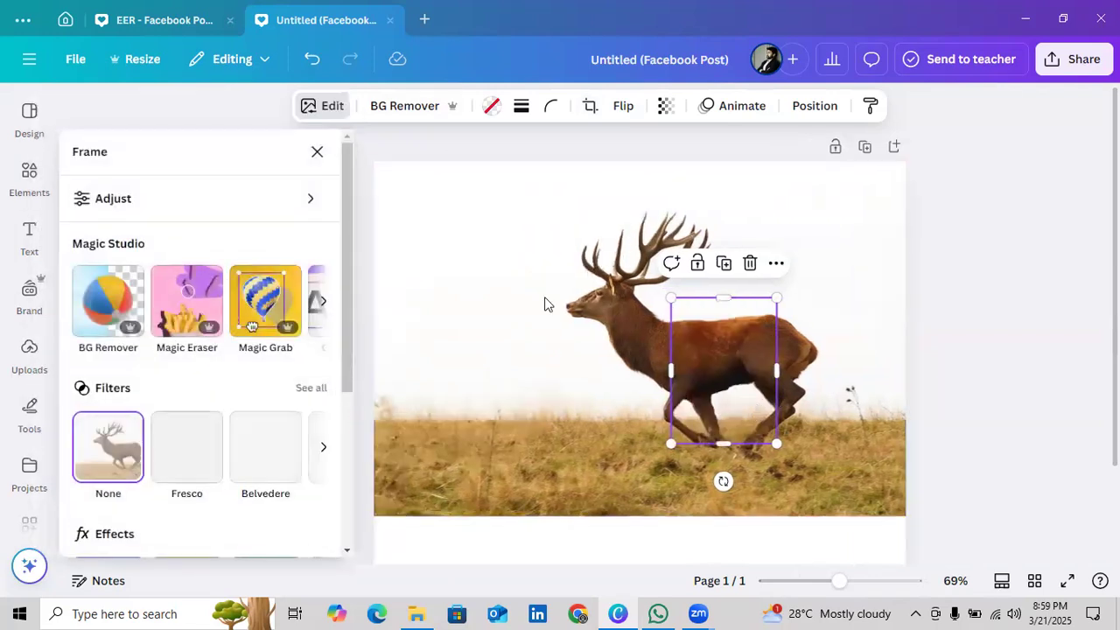
left_click(241, 194)
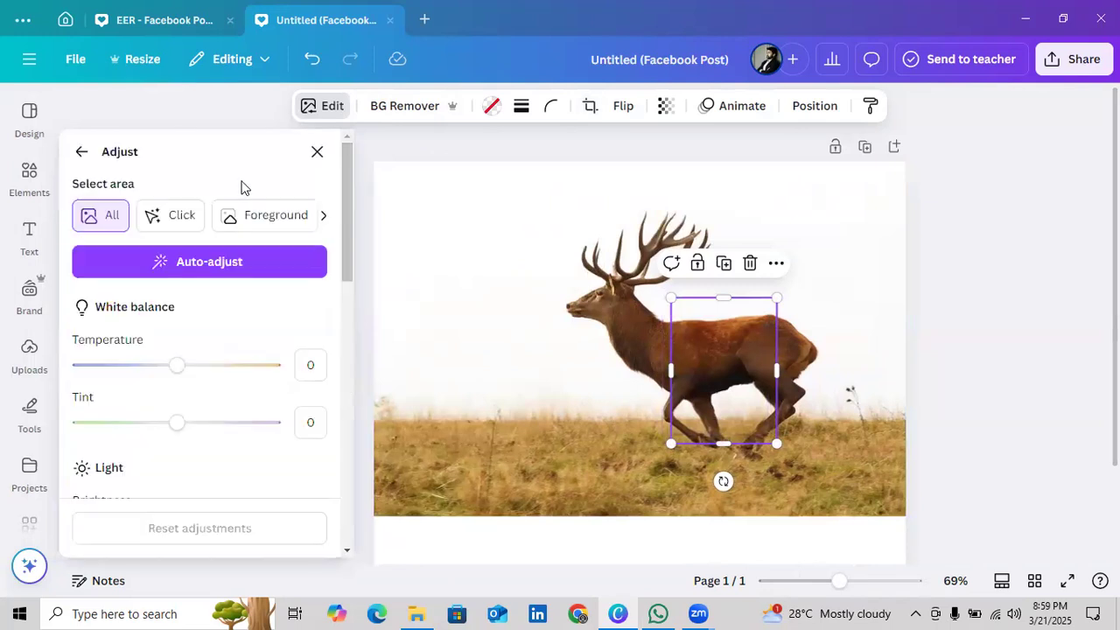
scroll(263, 289, "down", 3)
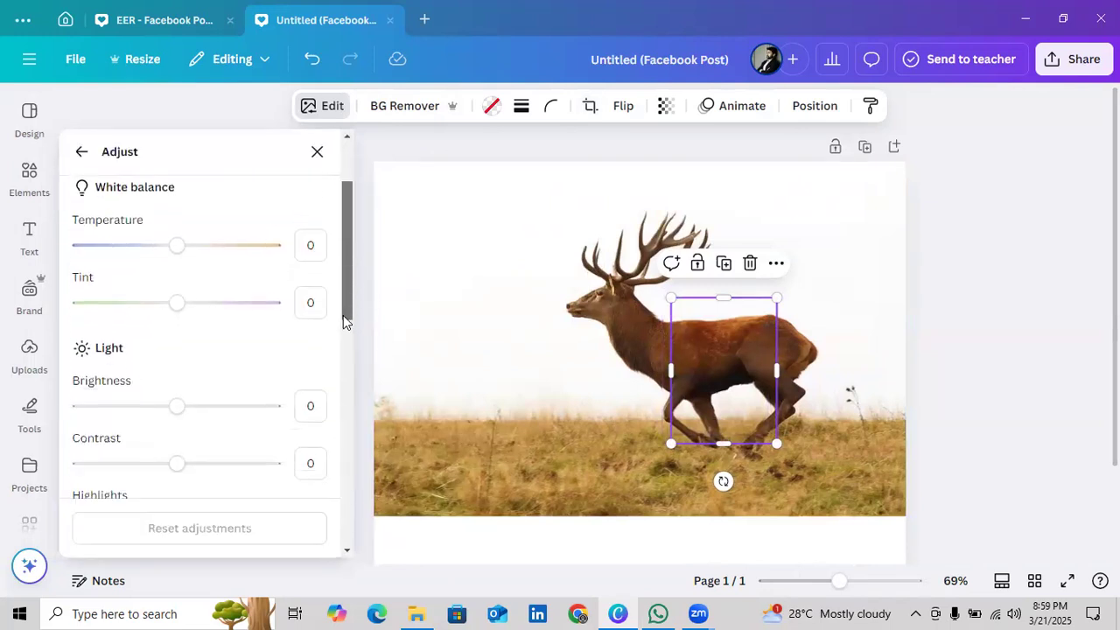
left_click_drag(179, 313, 31, 328)
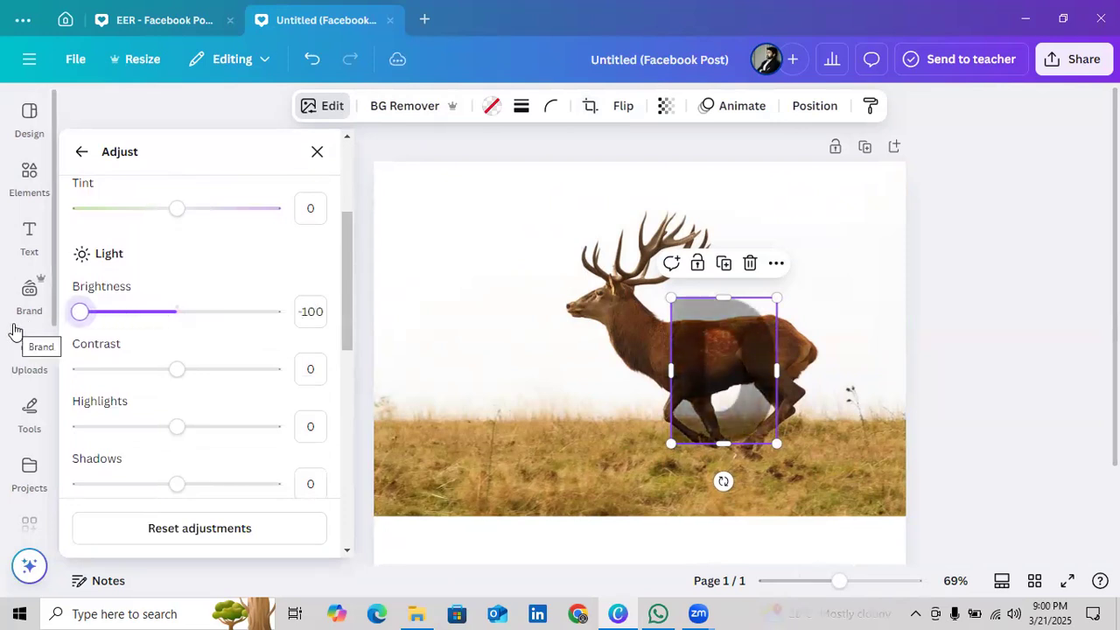
Remove the background from the large deer photo
left_click(407, 346)
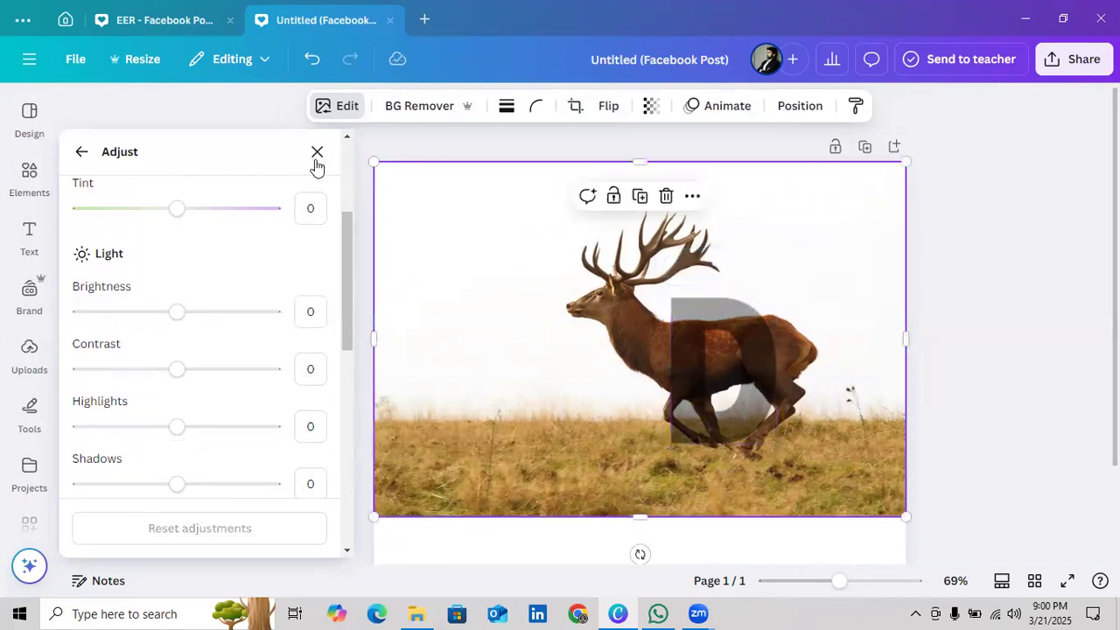
left_click(317, 153)
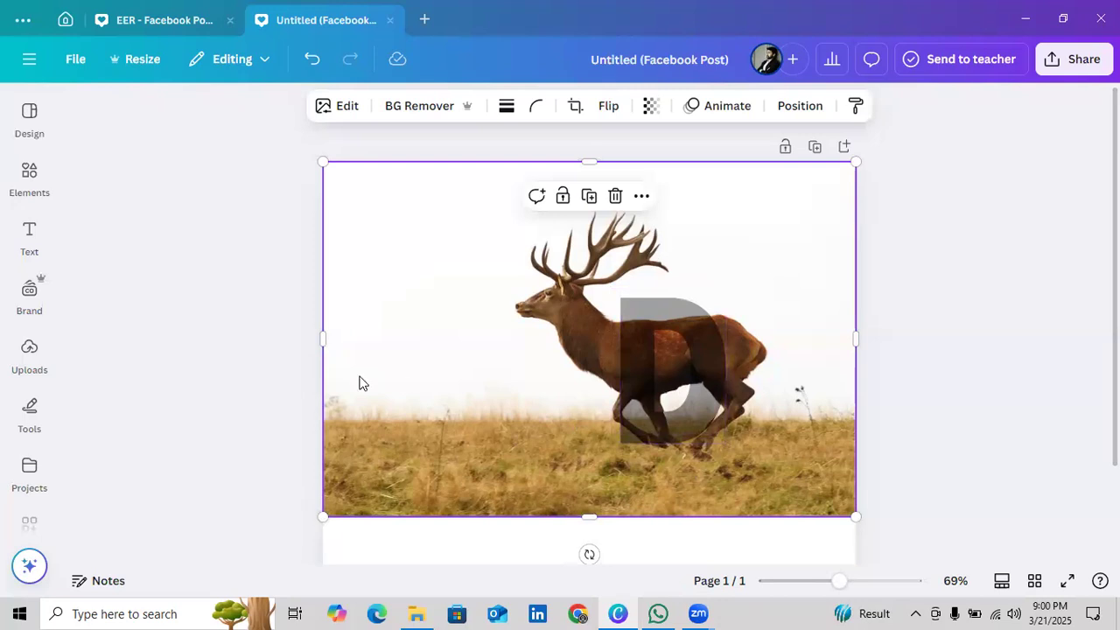
left_click(396, 105)
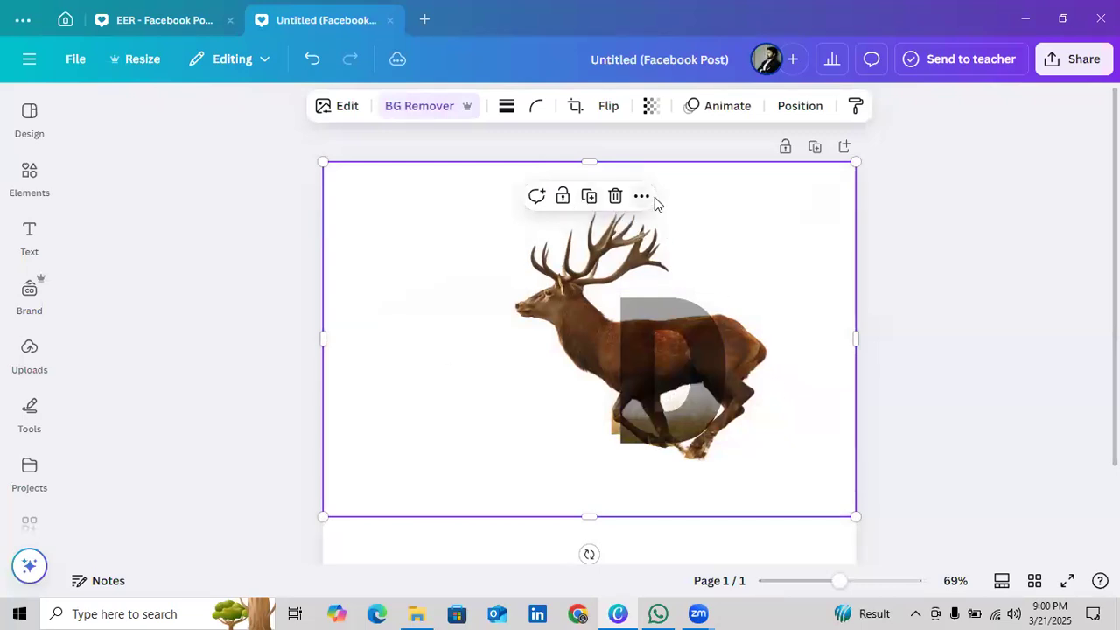
Move the darkened D layer beneath the original D in the layer order
left_click(801, 106)
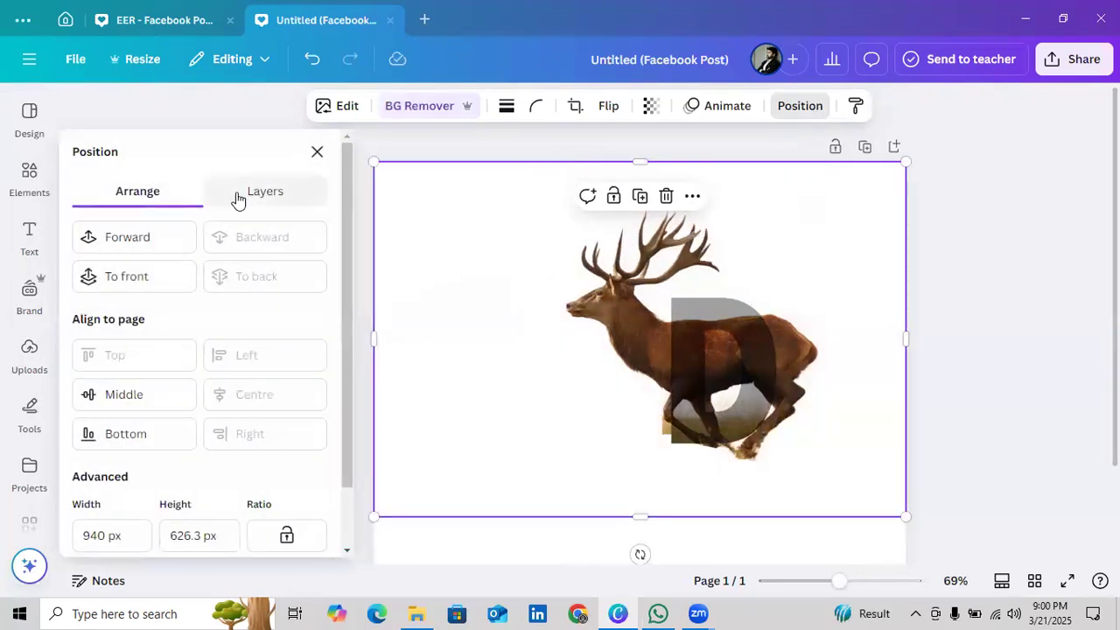
left_click(236, 199)
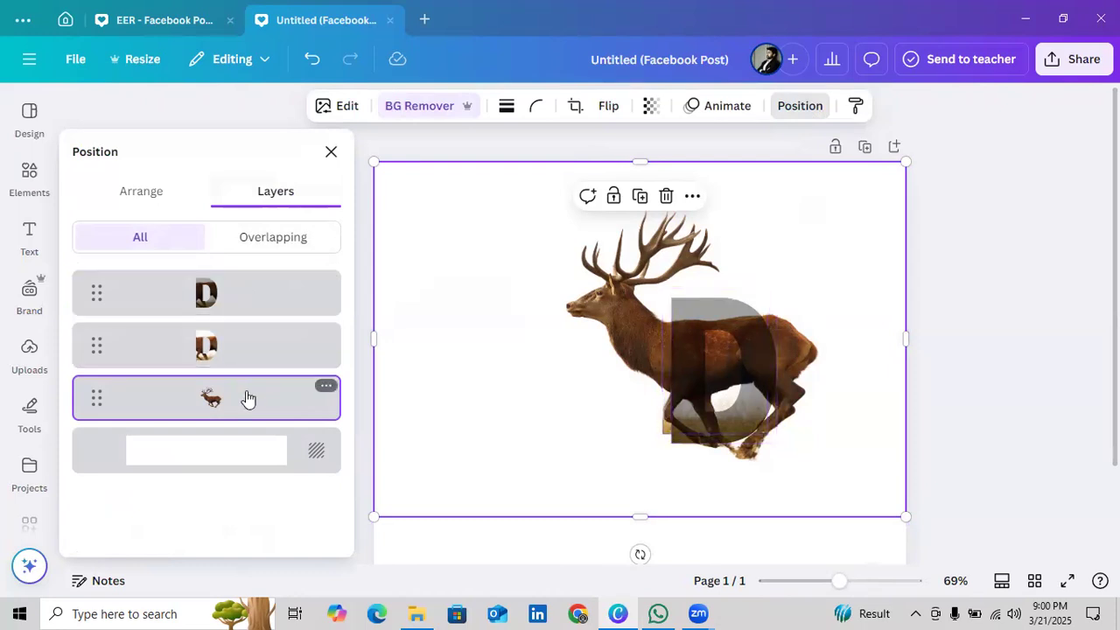
left_click_drag(266, 298, 270, 372)
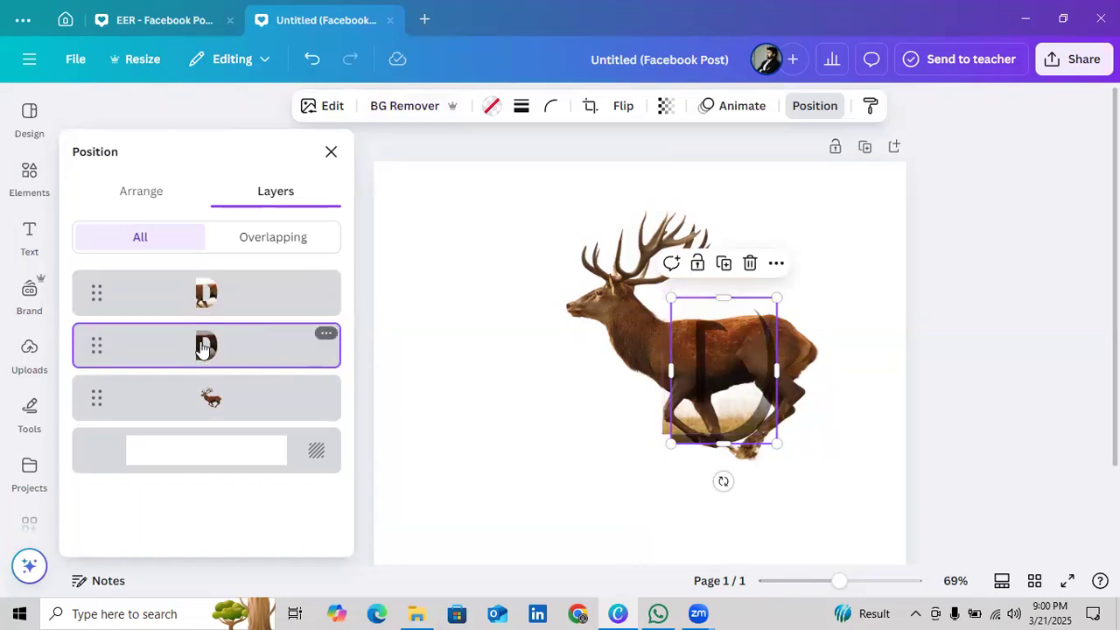
Try to move the cutout deer layer above the D layers in the layer order
left_click(257, 409)
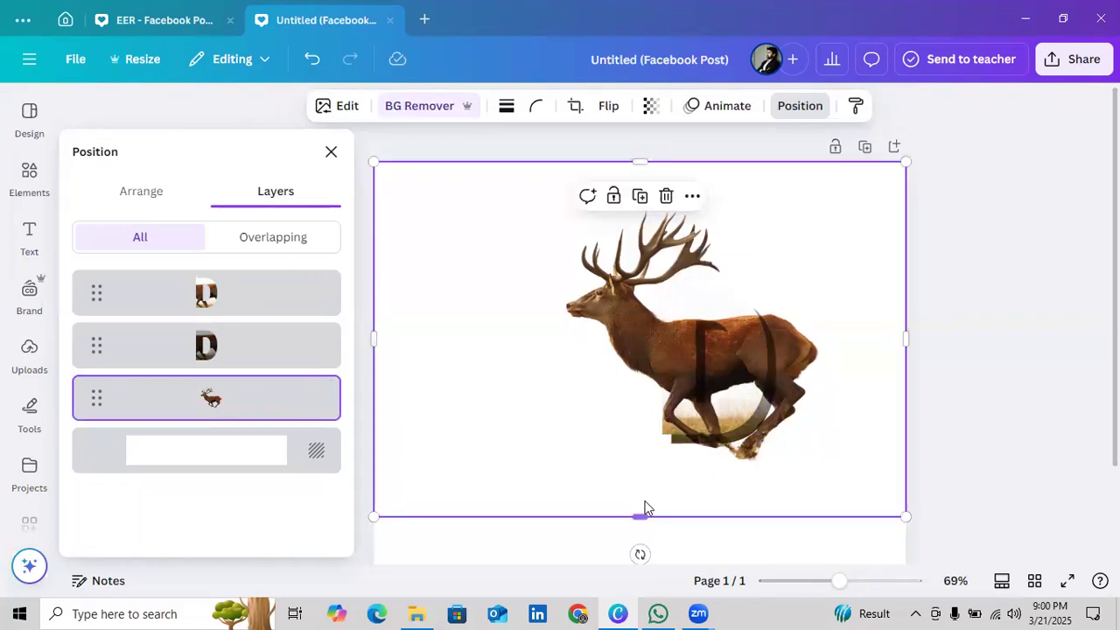
left_click_drag(278, 356, 276, 285)
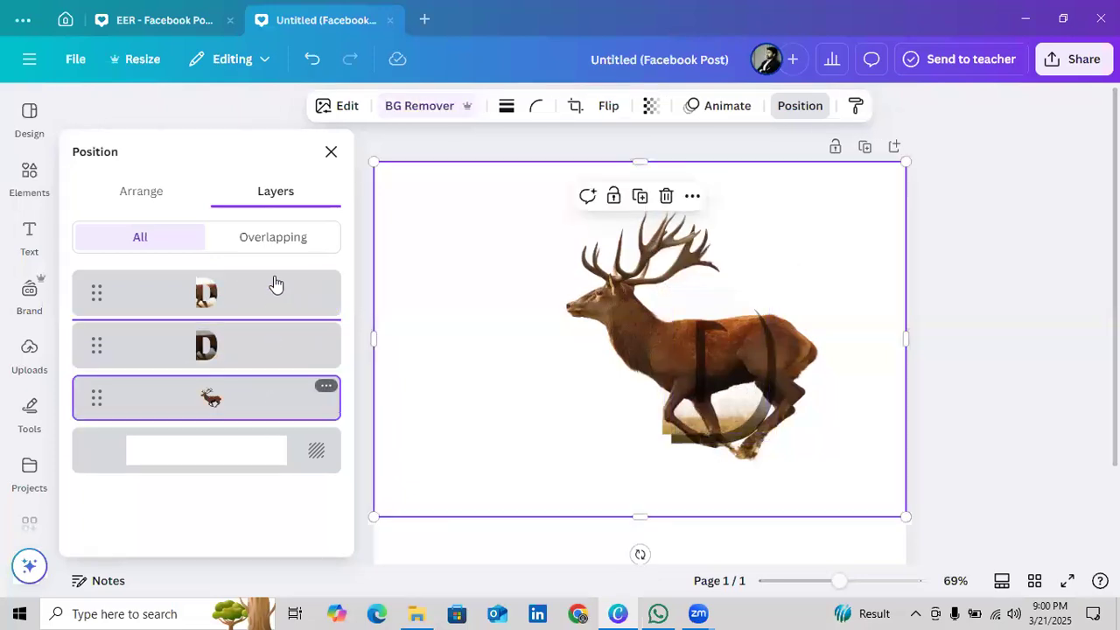
left_click(277, 284)
left_click(260, 365)
left_click(254, 402)
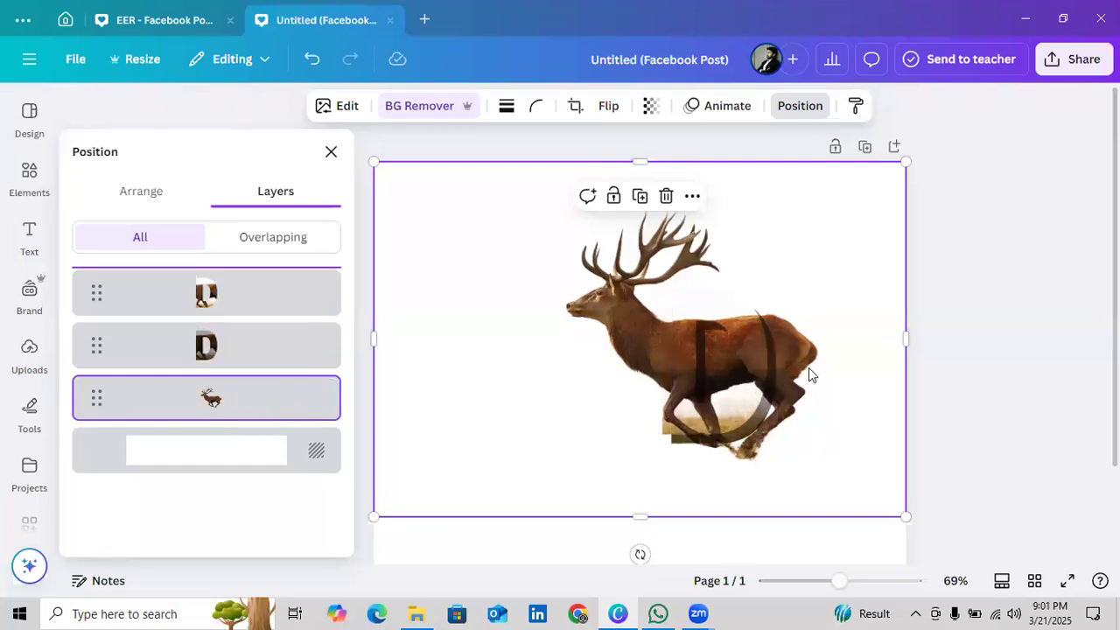
left_click(330, 156)
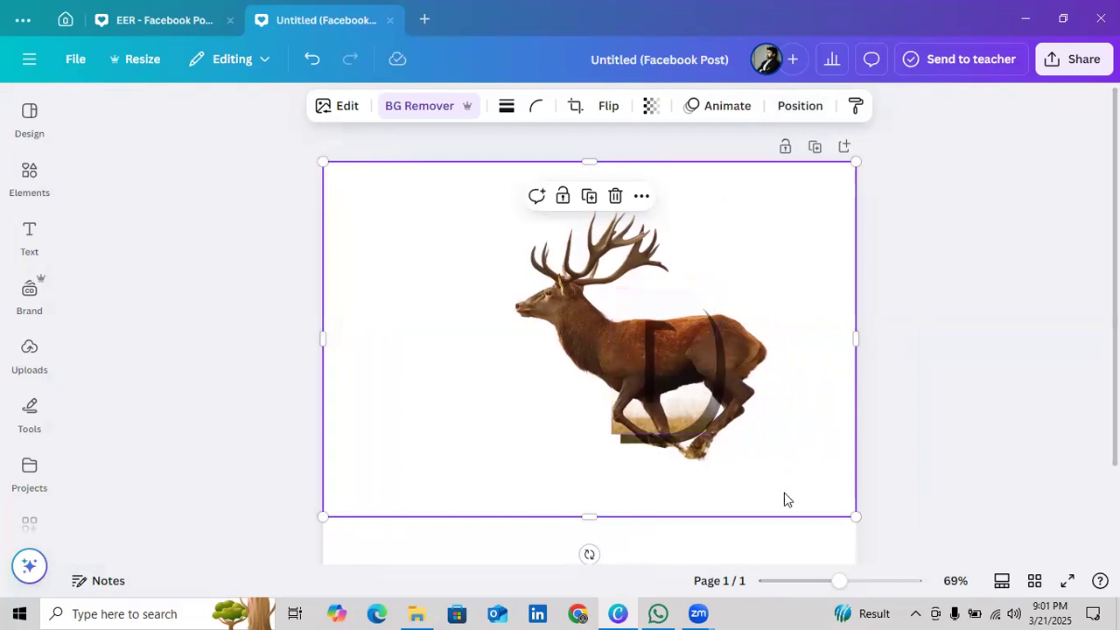
Crop the cutout deer from both sides and the bottom, keeping the head, neck and front part around the D
left_click_drag(852, 339, 674, 338)
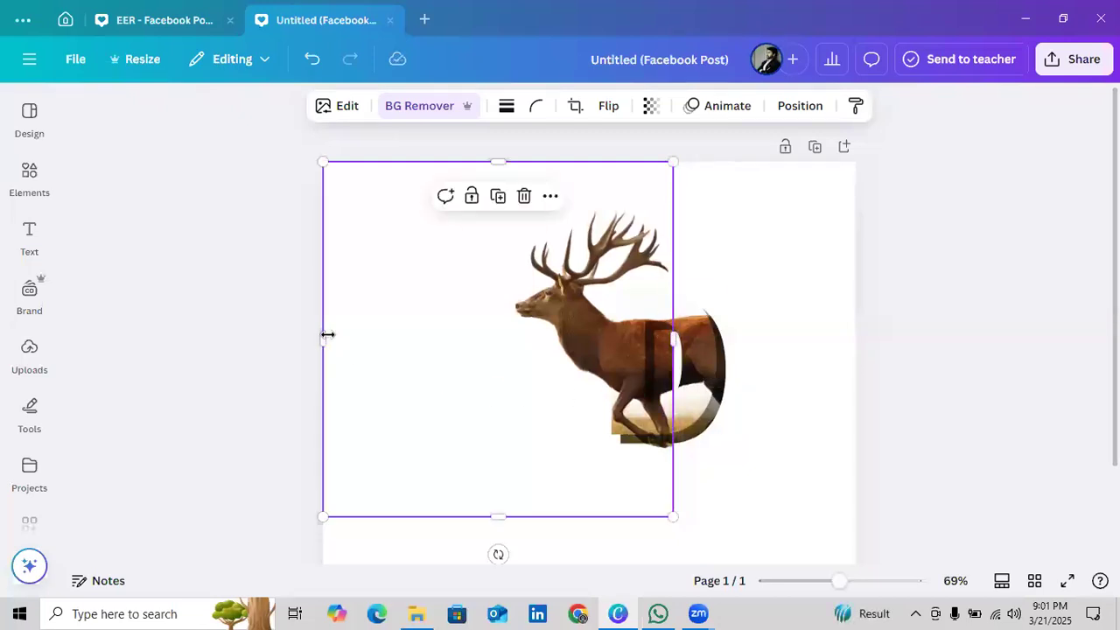
left_click_drag(360, 325, 513, 320)
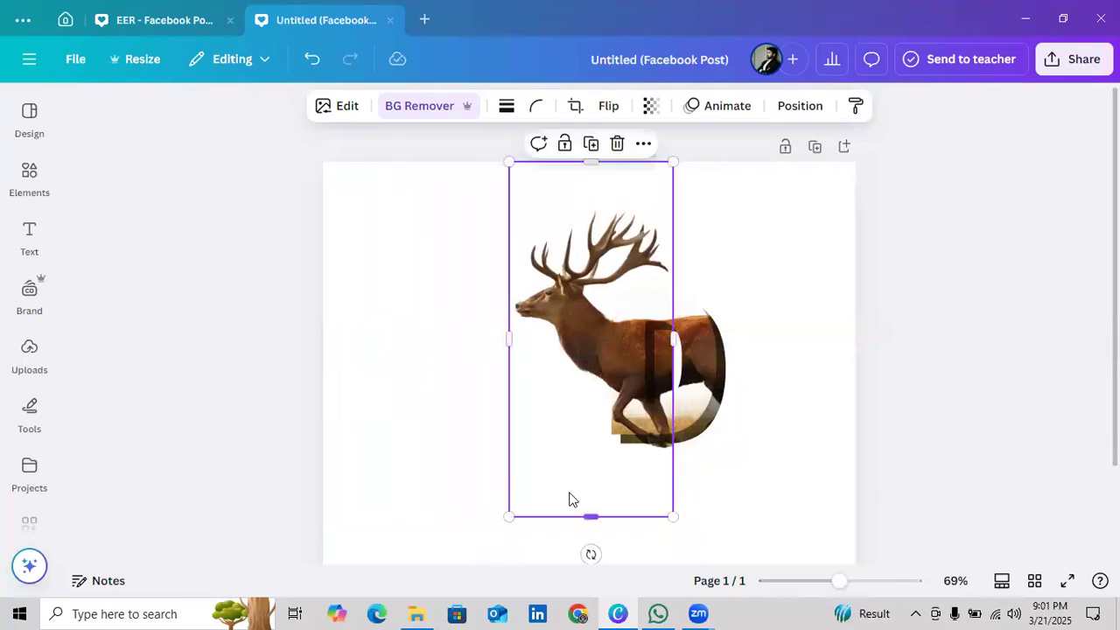
left_click_drag(597, 505, 622, 433)
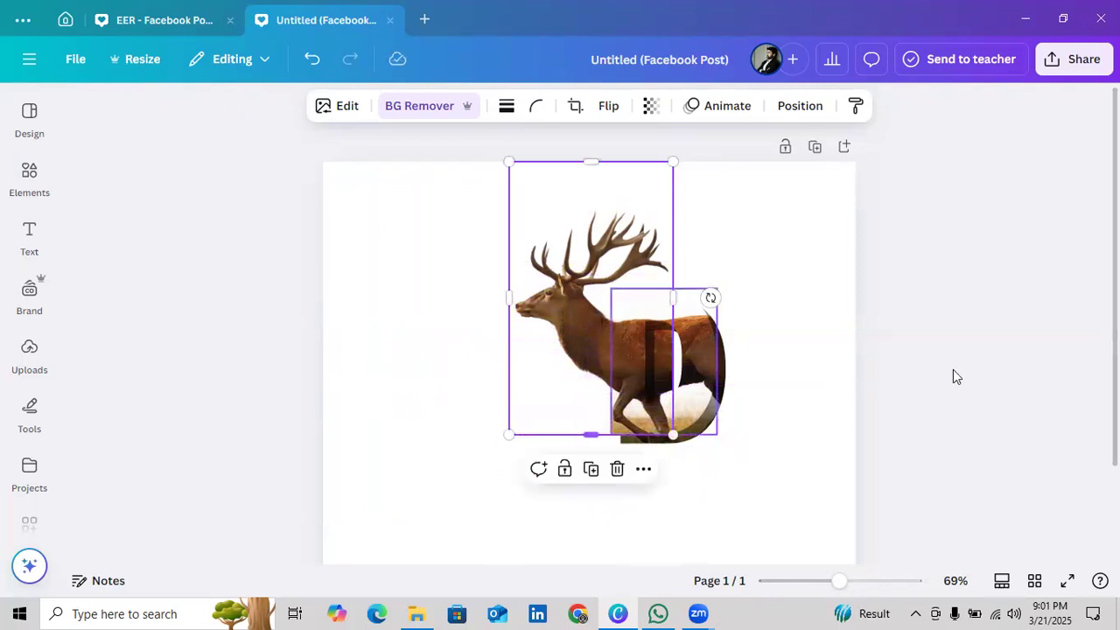
left_click(920, 380)
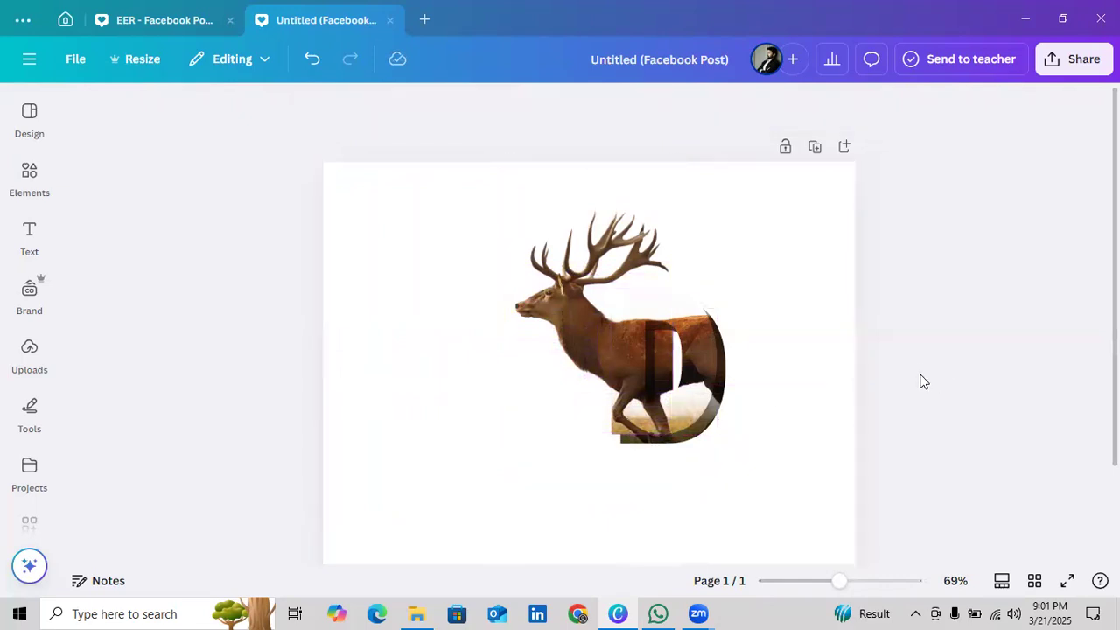
Add a thin black border to the original D frame
left_click(692, 351)
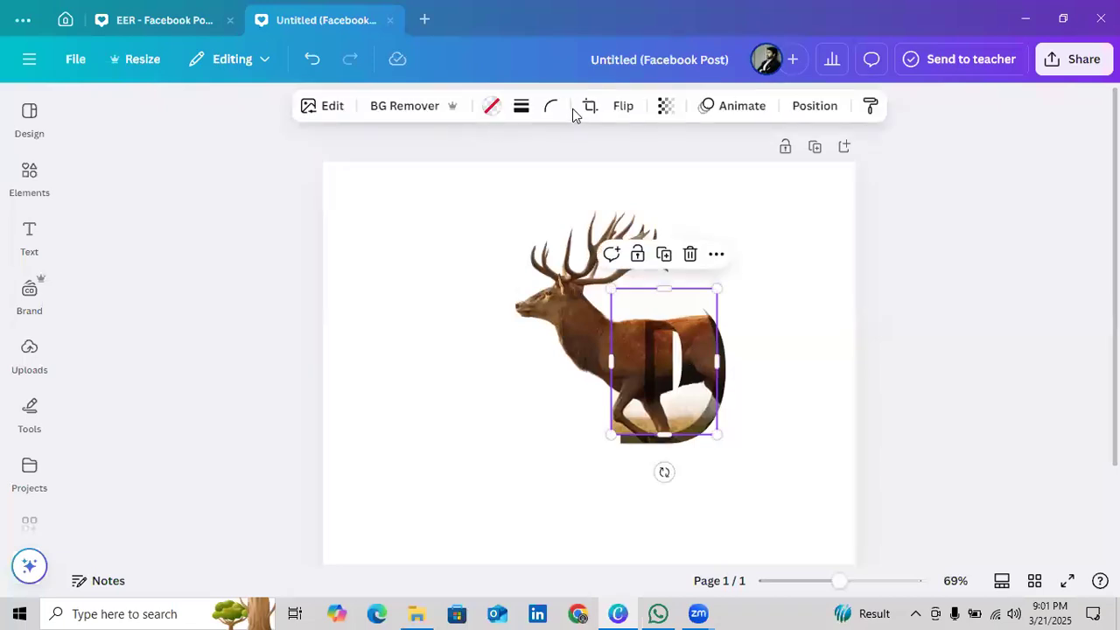
left_click(519, 109)
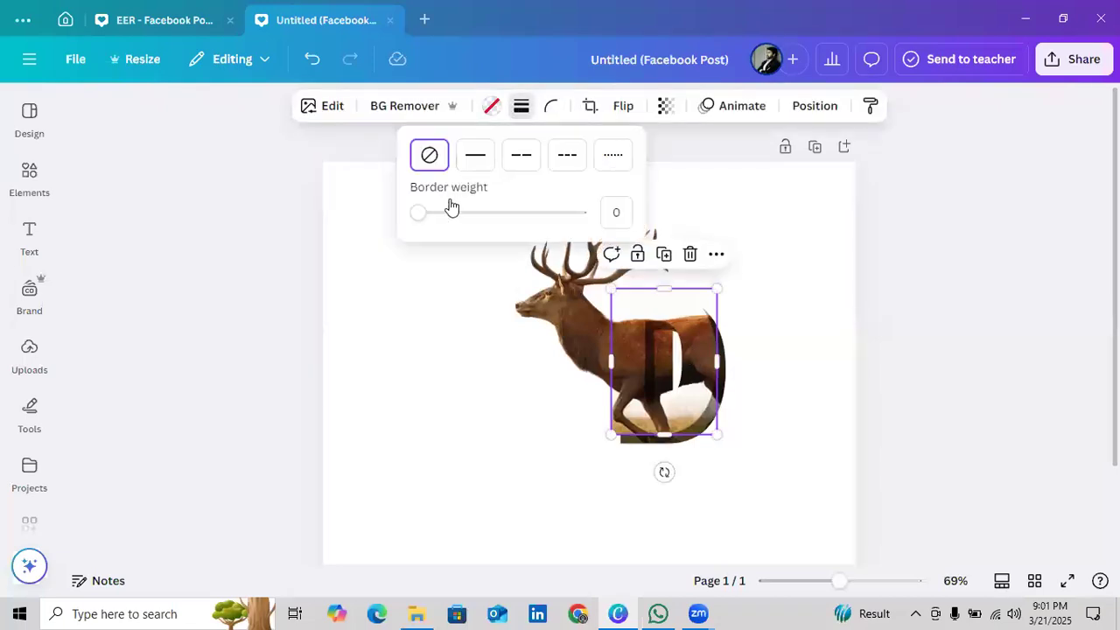
left_click_drag(418, 218, 418, 219)
left_click(902, 400)
left_click(897, 398)
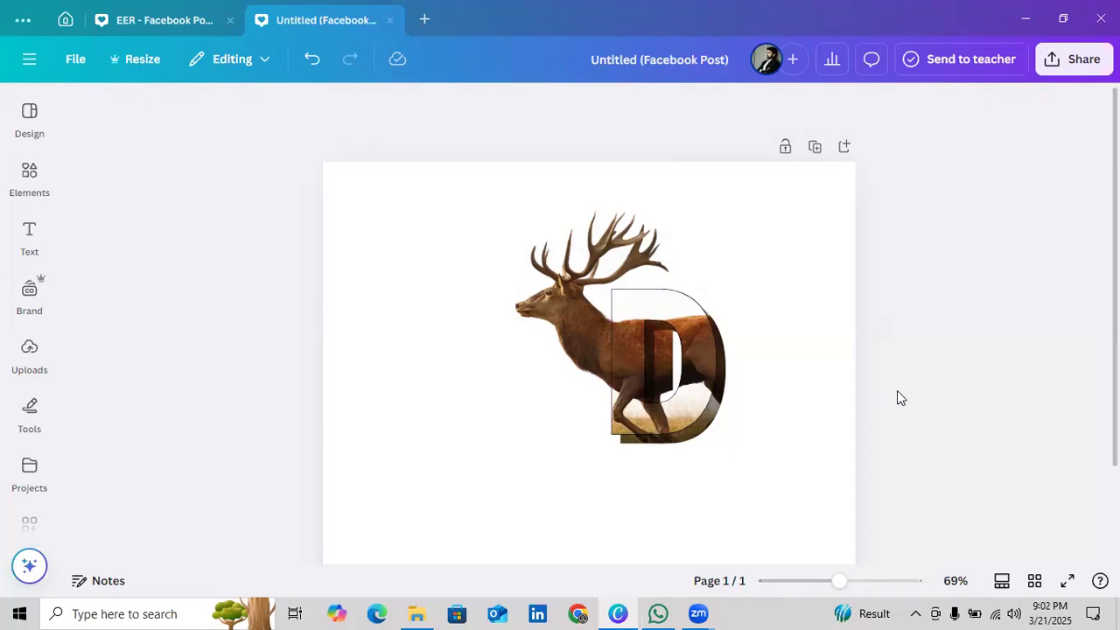
Bring the darkened D layer to the front and return it beneath the outlined D
left_click(681, 442)
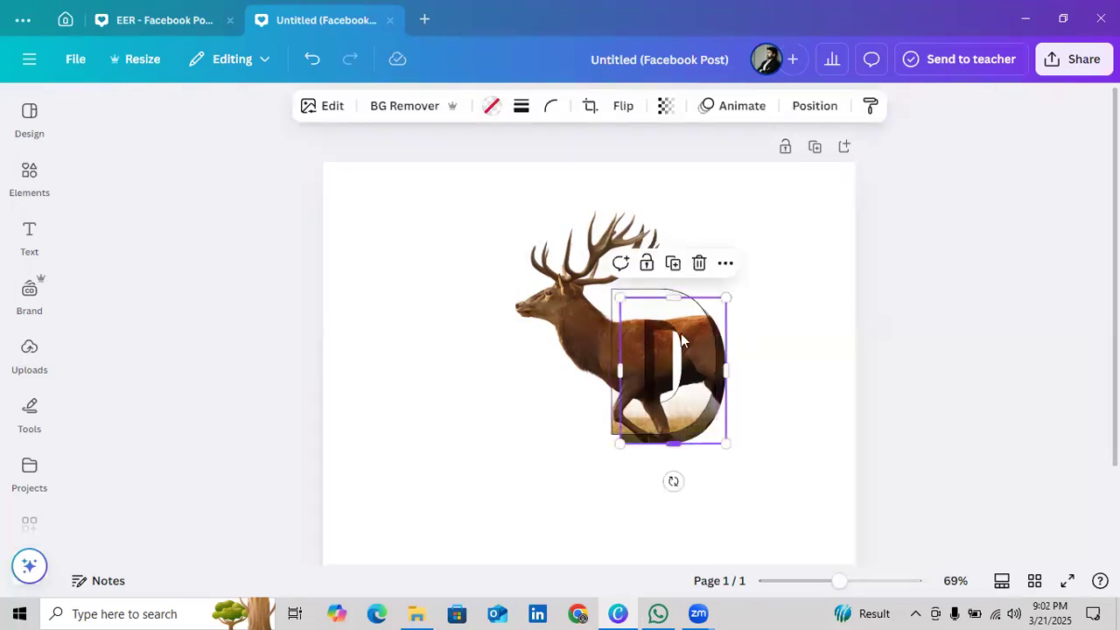
left_click(815, 107)
left_click_drag(287, 346, 283, 283)
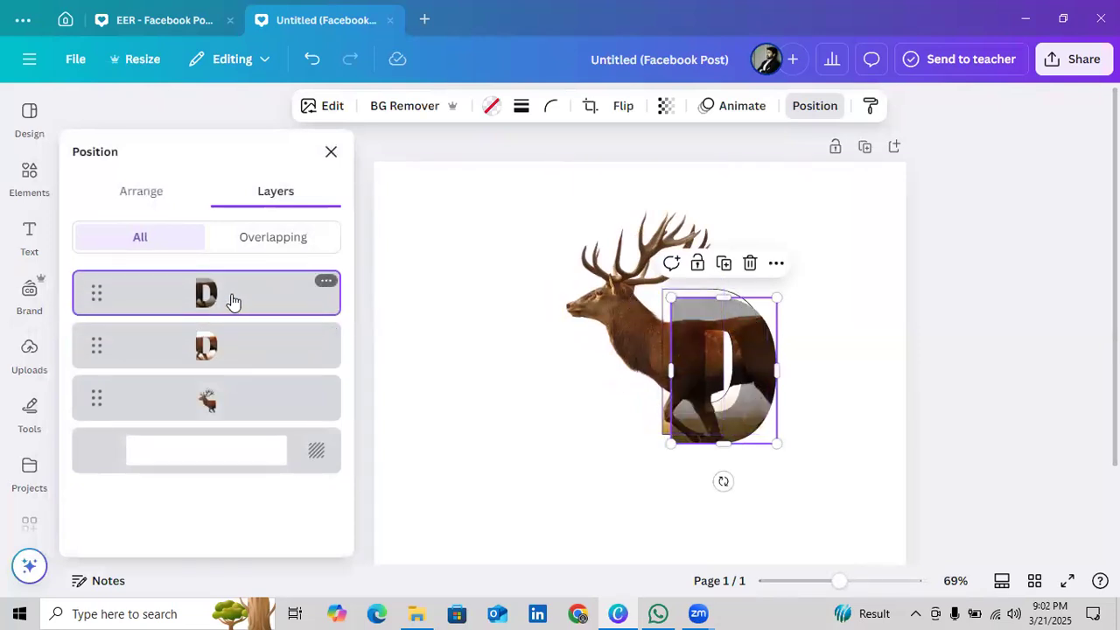
left_click_drag(241, 297, 241, 353)
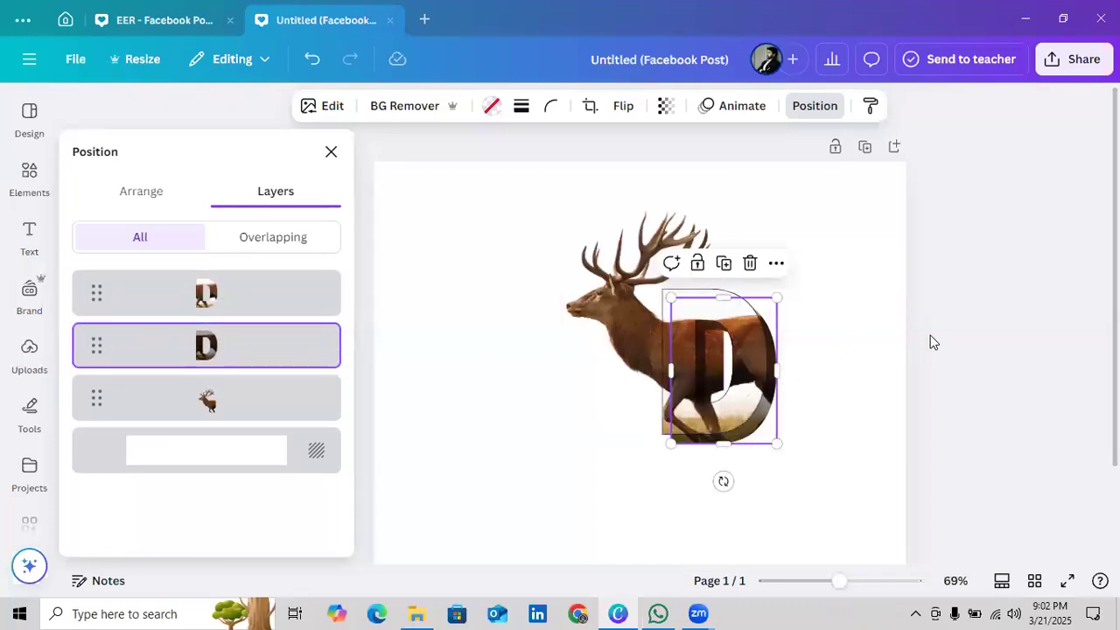
Trim the cutout deer's right edge to the D's inner opening and its bottom edge to just below the chest
left_click(619, 291)
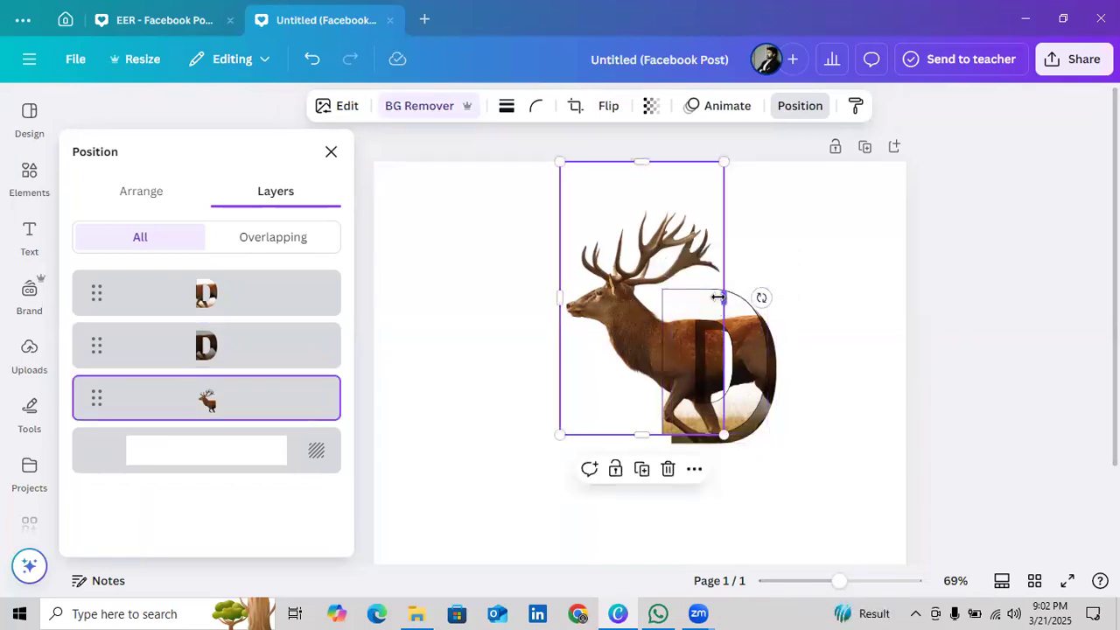
left_click_drag(716, 301, 701, 296)
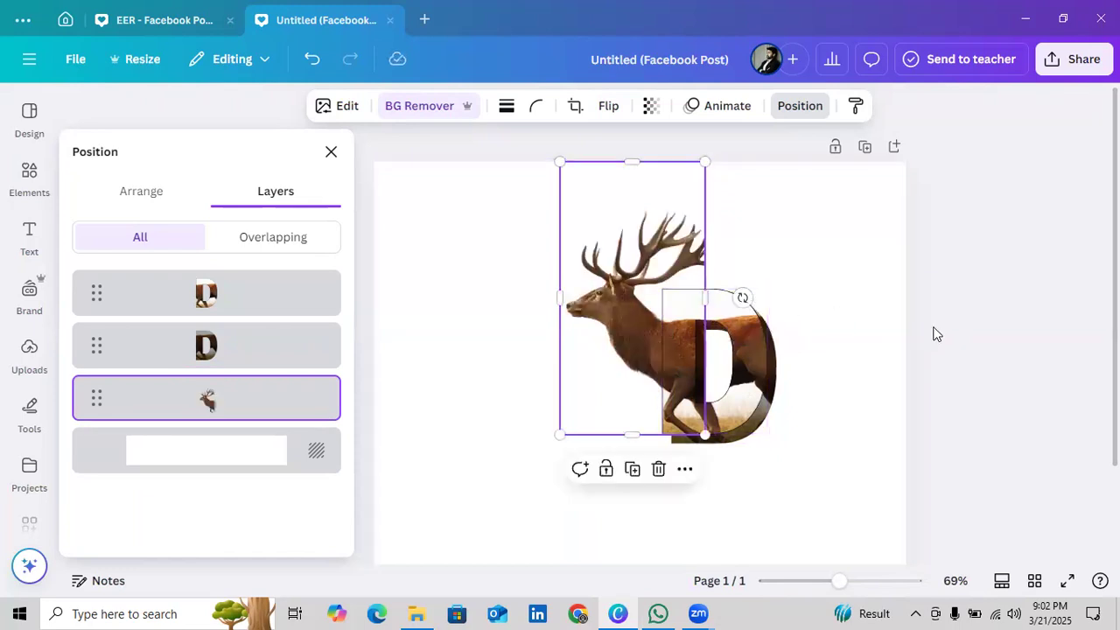
left_click(929, 327)
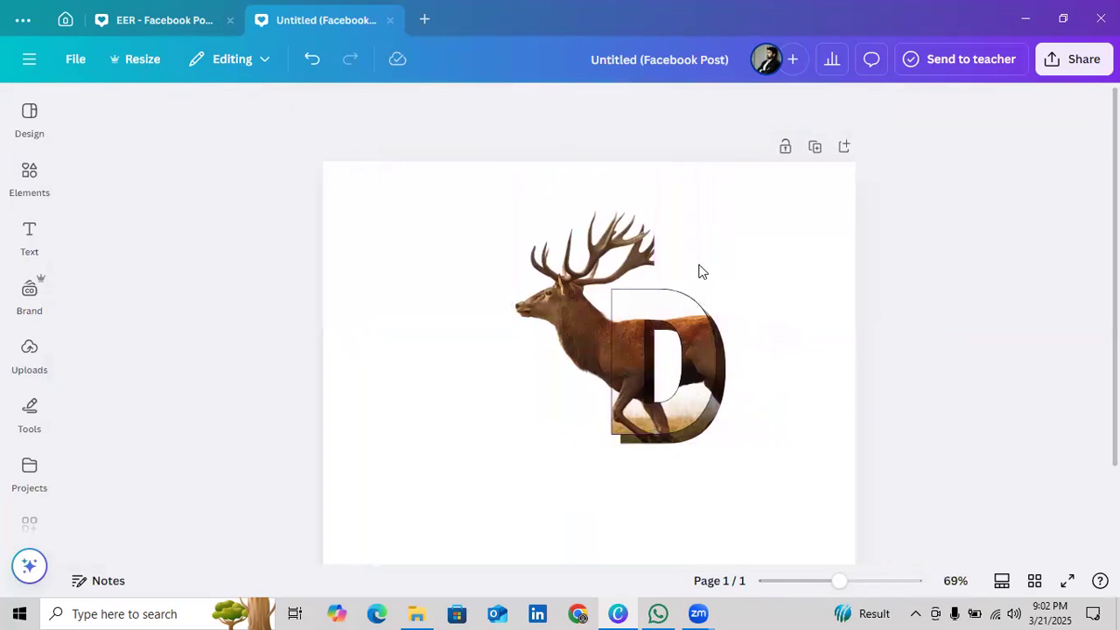
left_click(600, 253)
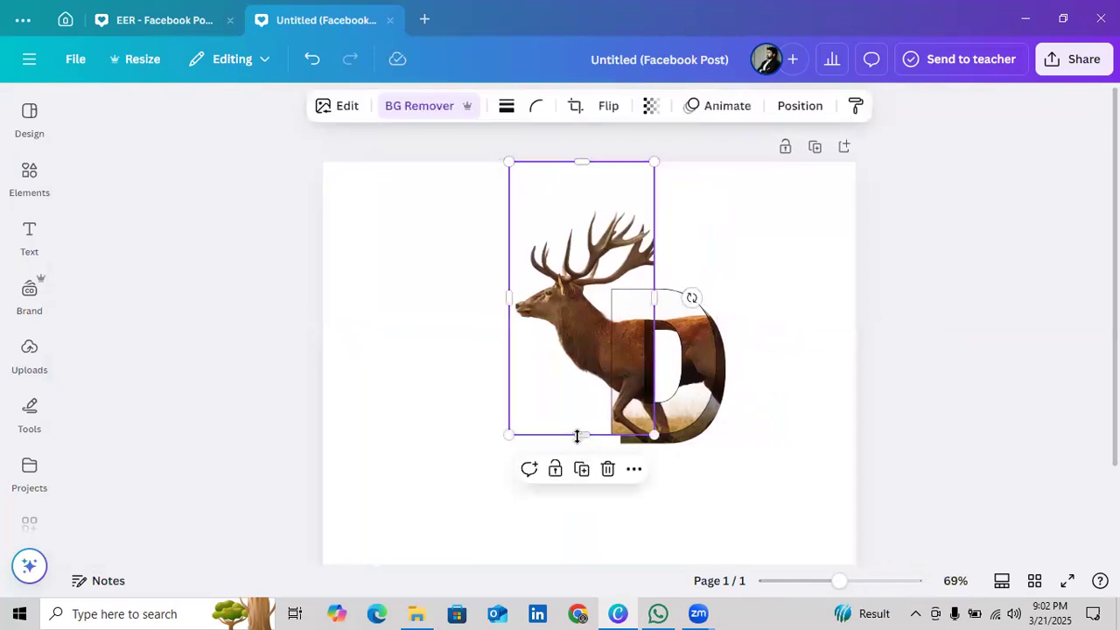
left_click_drag(577, 424, 580, 388)
mouse_move(658, 273)
left_mouse_down()
mouse_move(676, 269)
mouse_move(657, 270)
left_mouse_up()
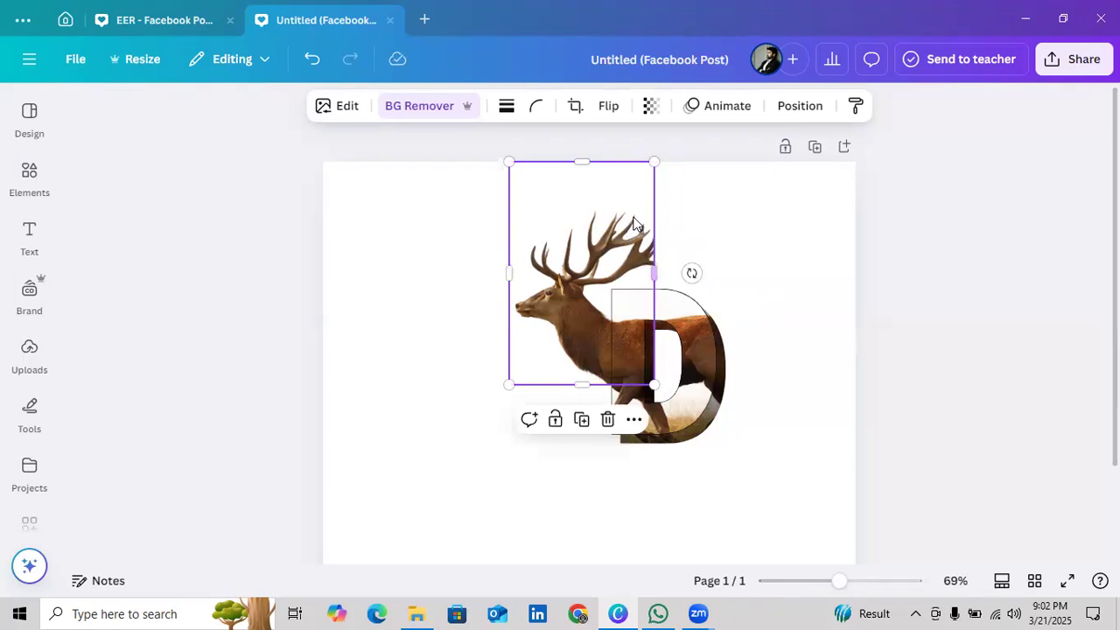
left_click(924, 301)
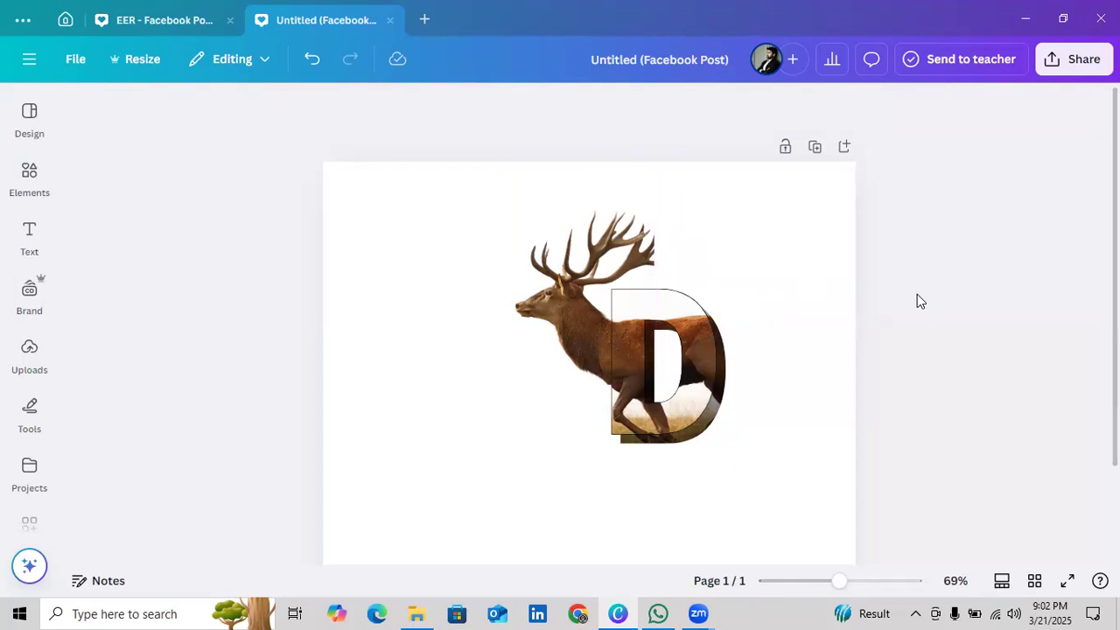
Group the cutout deer with both D layers and move the group to the page's left edge
left_click_drag(766, 459, 583, 298)
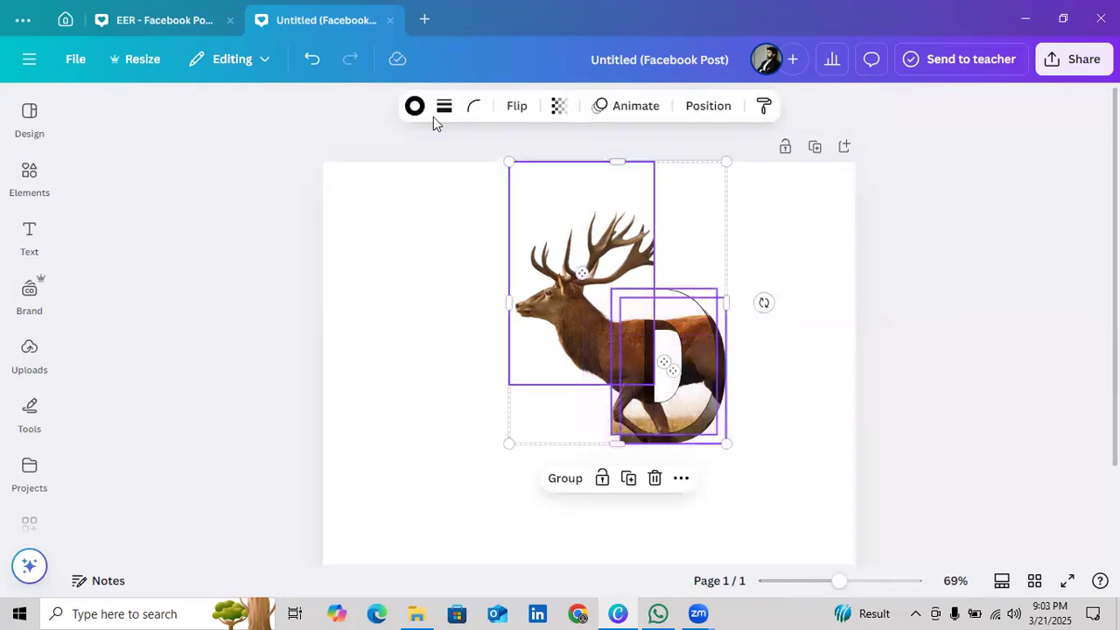
left_click(564, 479)
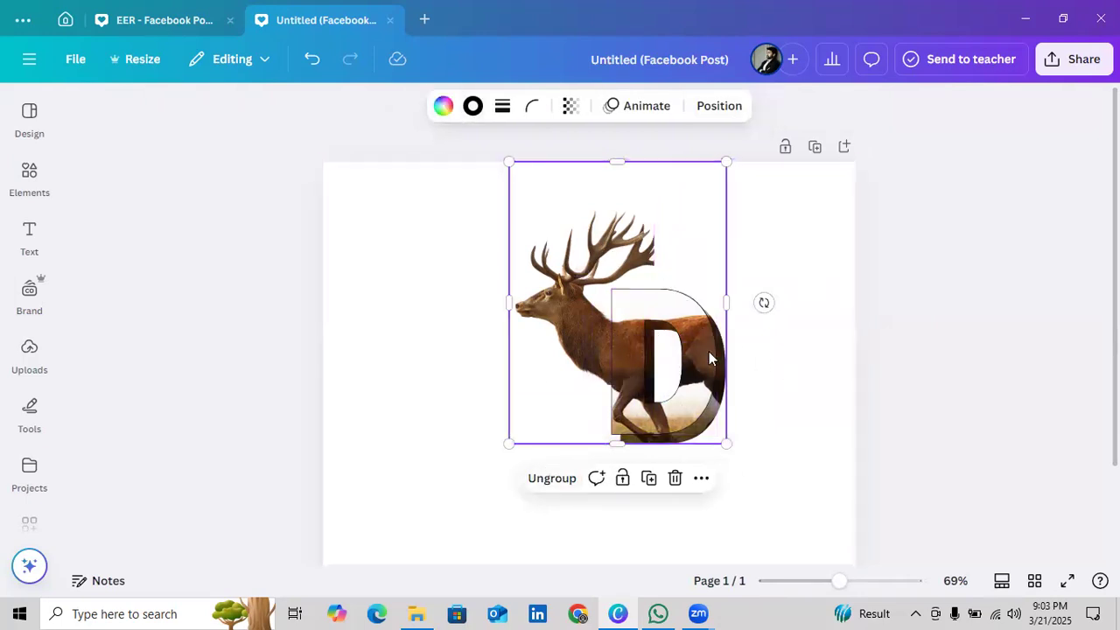
left_click_drag(656, 361, 469, 359)
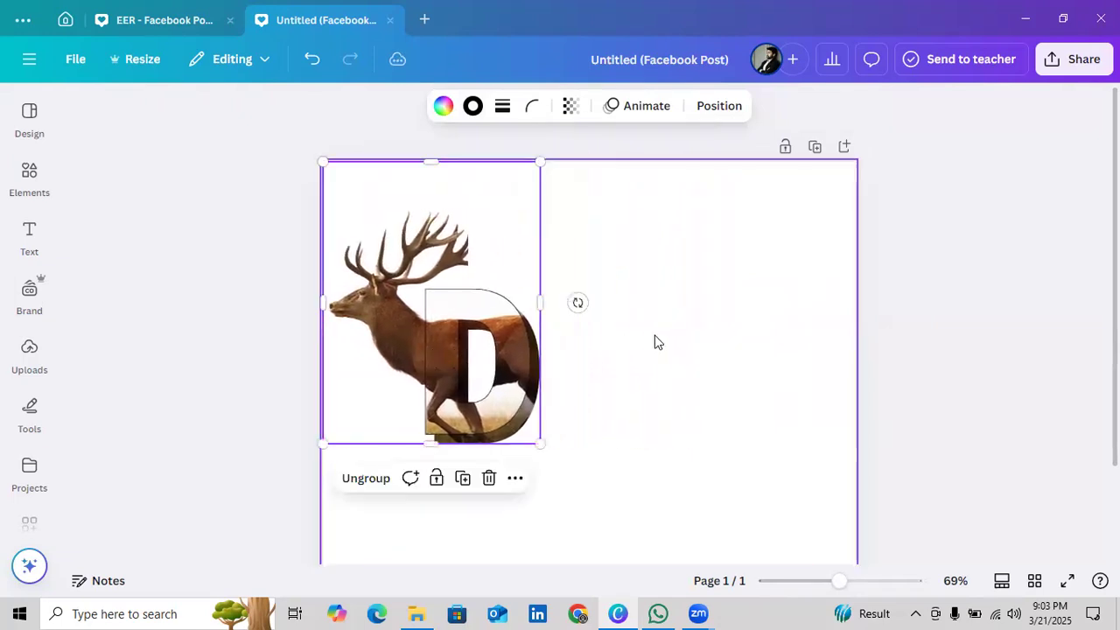
left_click(799, 356)
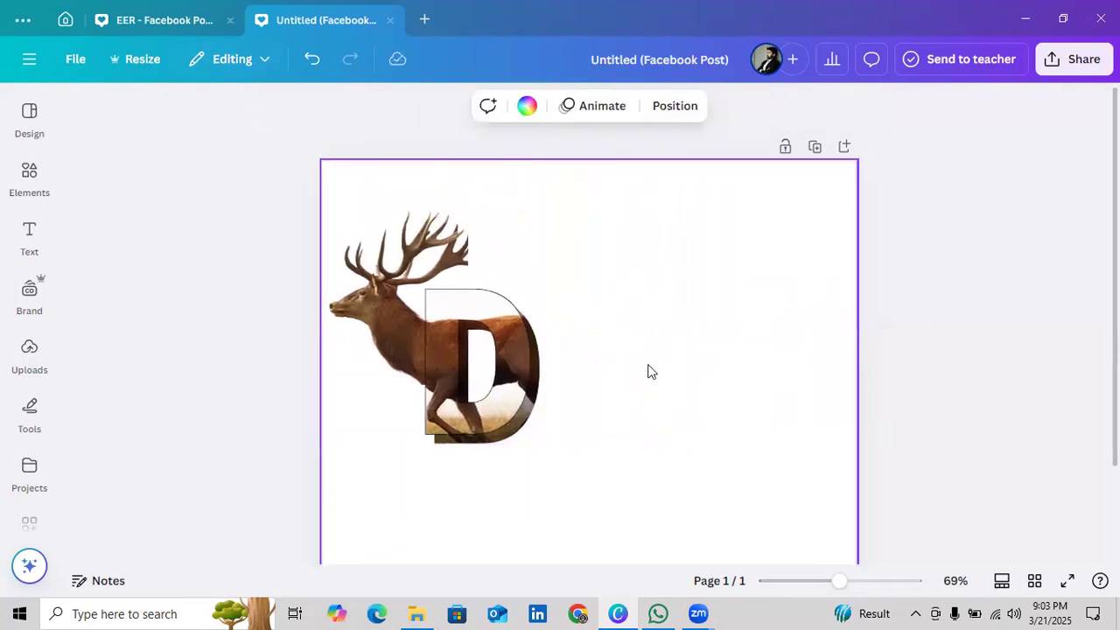
left_click(454, 368)
left_click(440, 253)
left_click(936, 341)
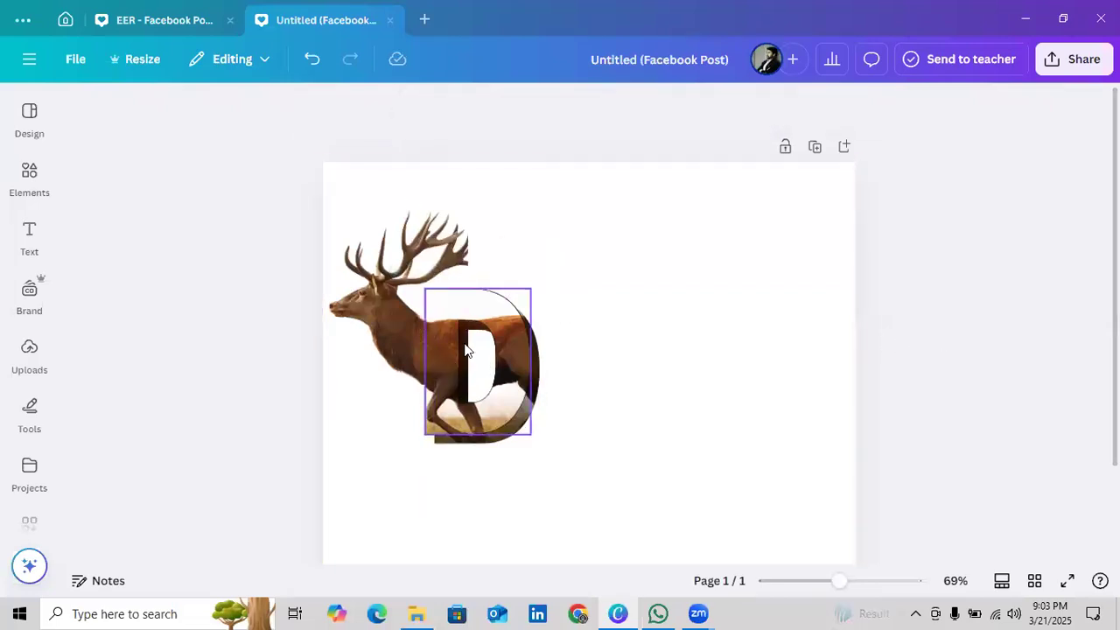
Set the border weight of the outlined D to 2
left_click(477, 367)
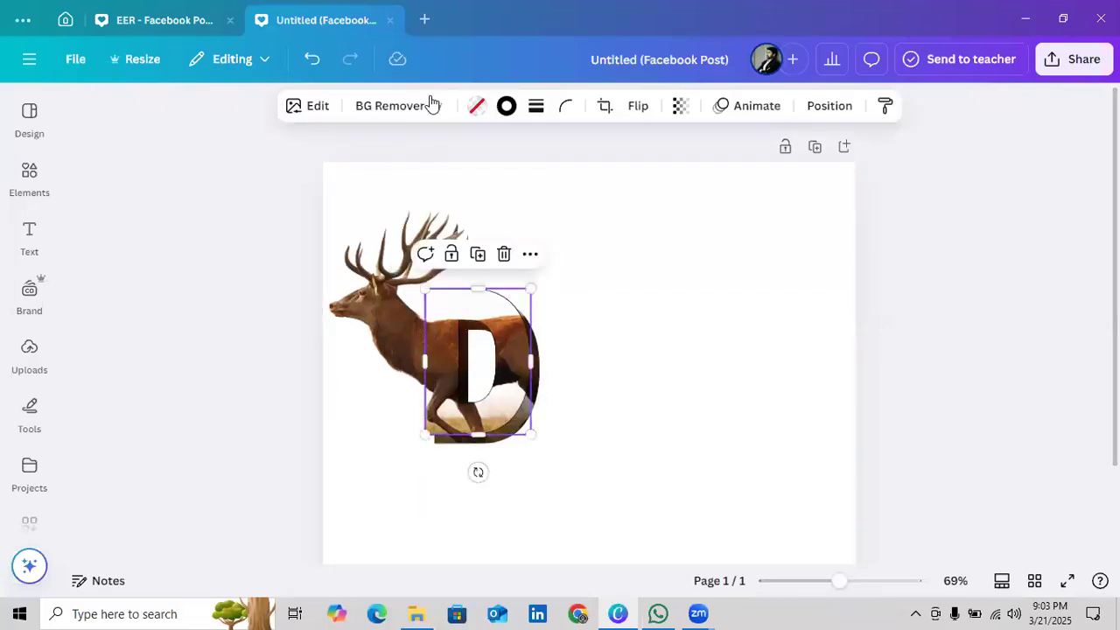
left_click(537, 112)
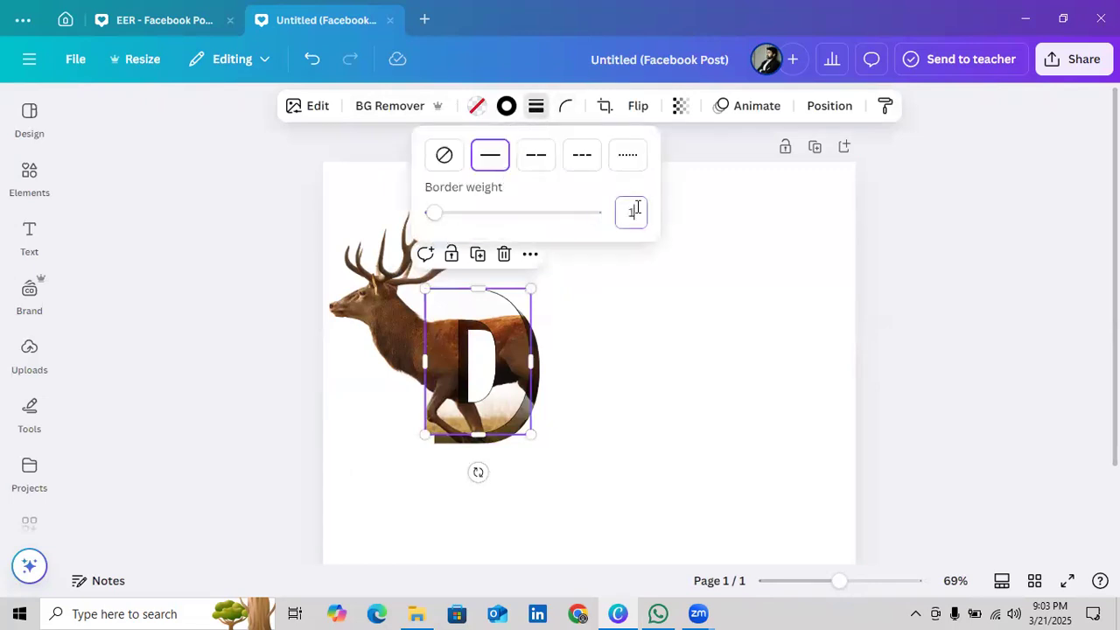
type("2")
left_click(934, 361)
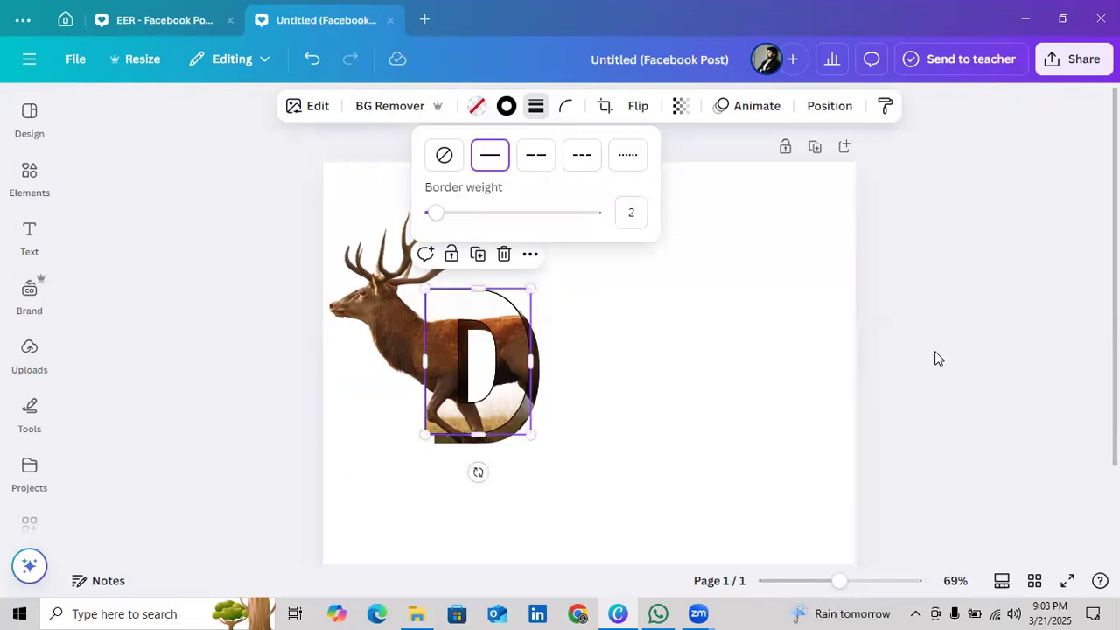
left_click(932, 363)
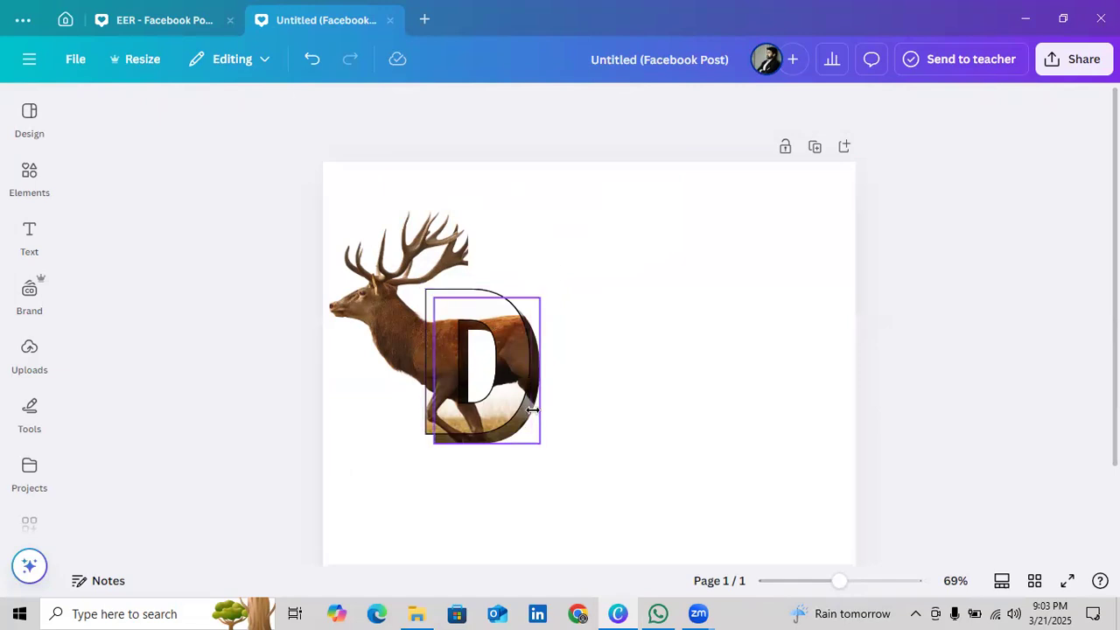
Add a thin solid black border to the darkened D layer behind the outlined D
left_click(532, 409)
left_click(521, 106)
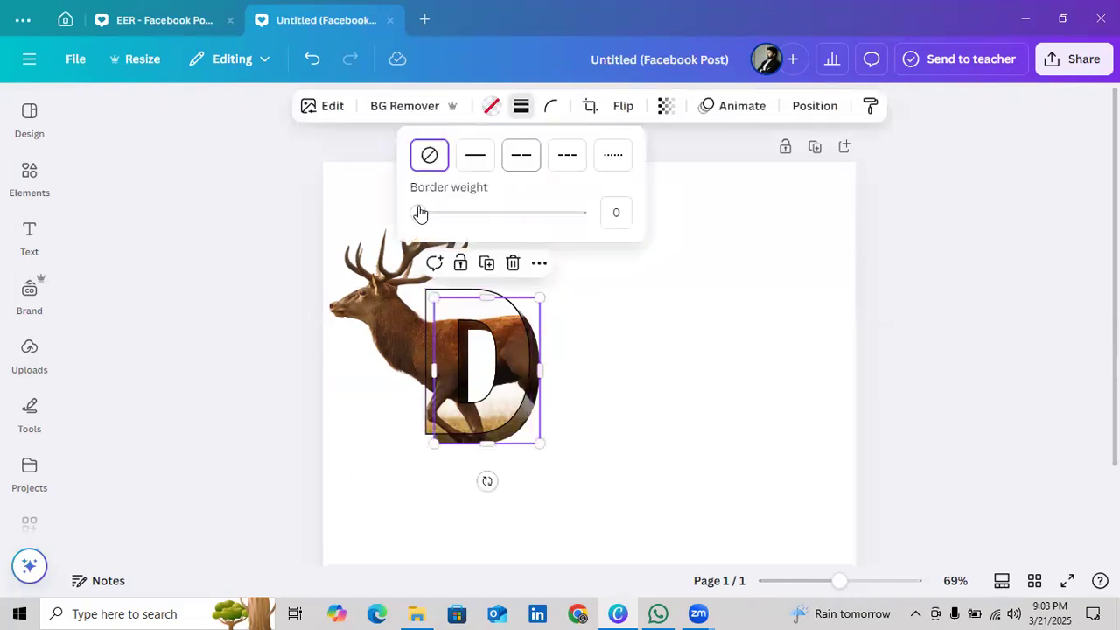
left_click_drag(418, 213, 420, 213)
left_click(828, 359)
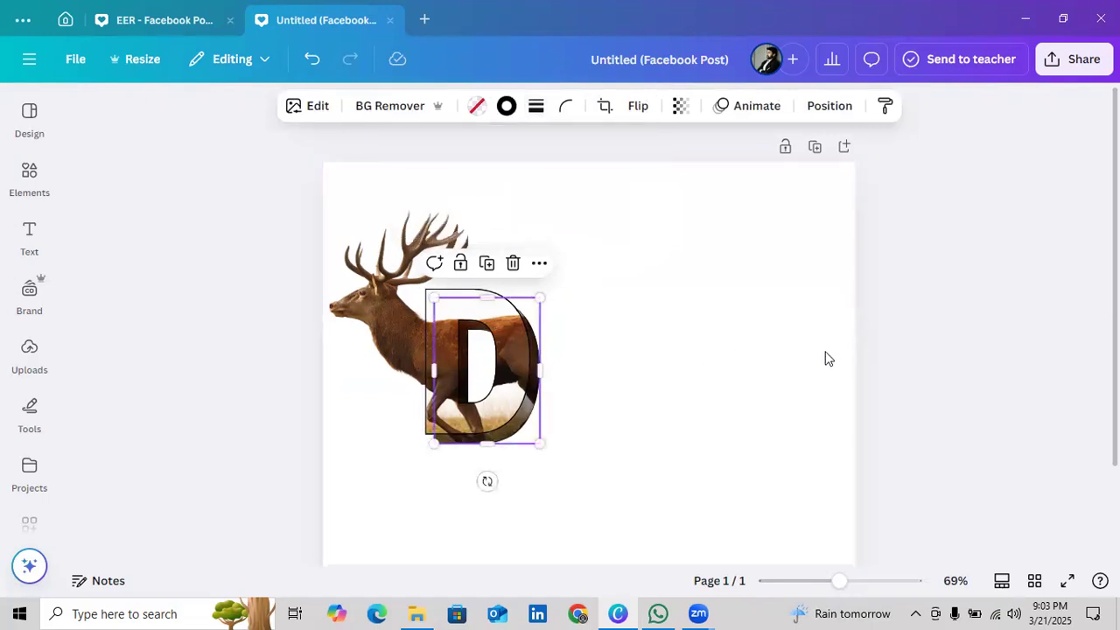
left_click(745, 354)
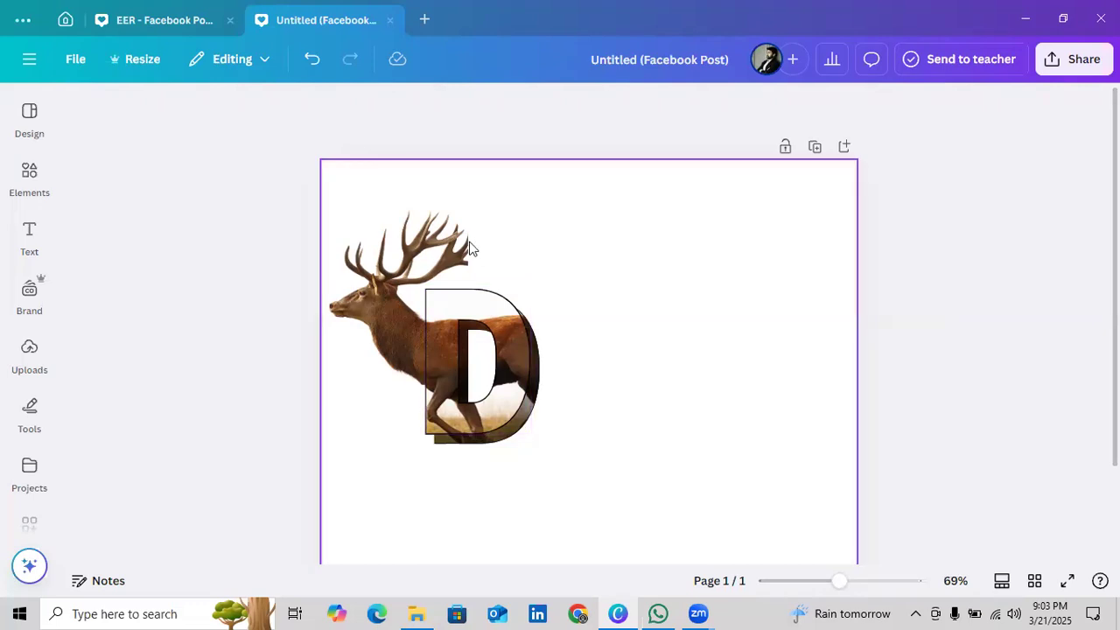
Check the border colour of the front outlined D and set its border weight to 1
left_click(486, 308)
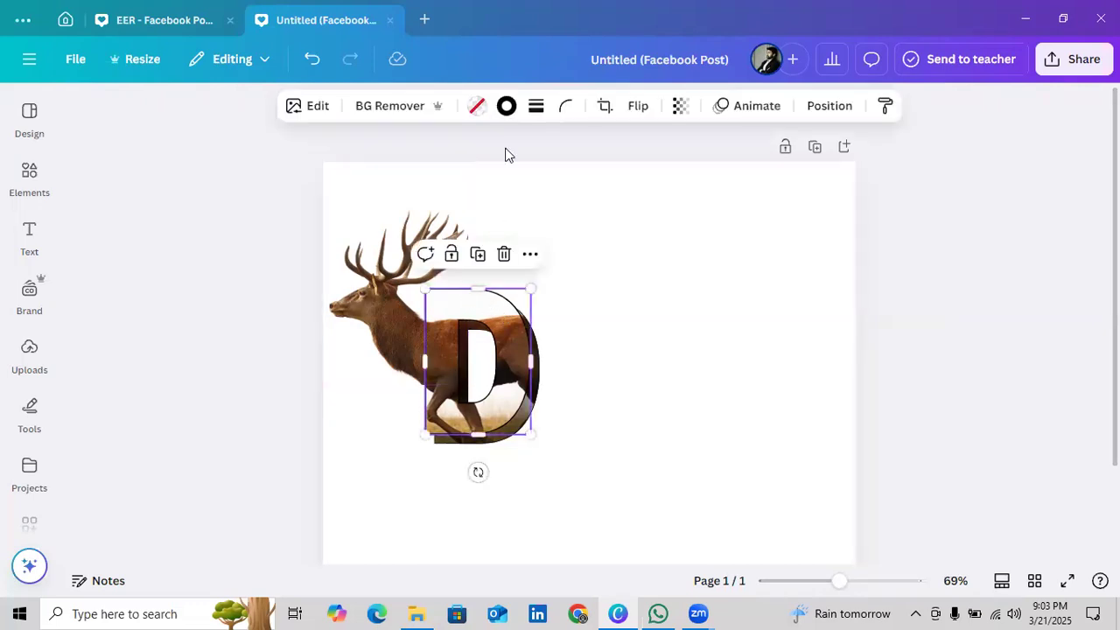
left_click(507, 108)
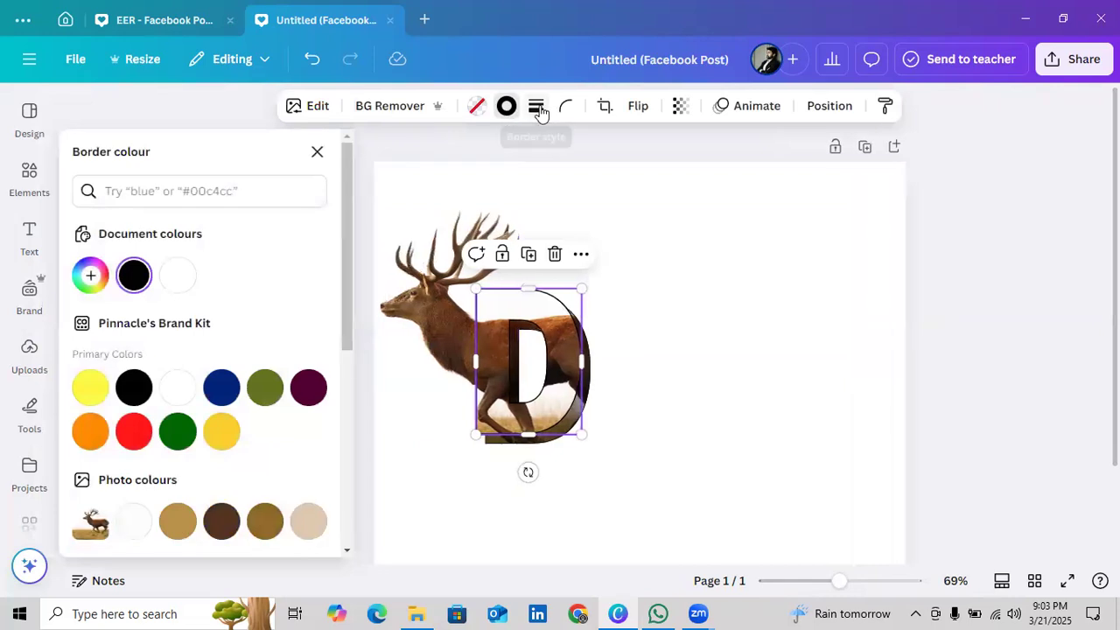
left_click(537, 108)
left_click(632, 213)
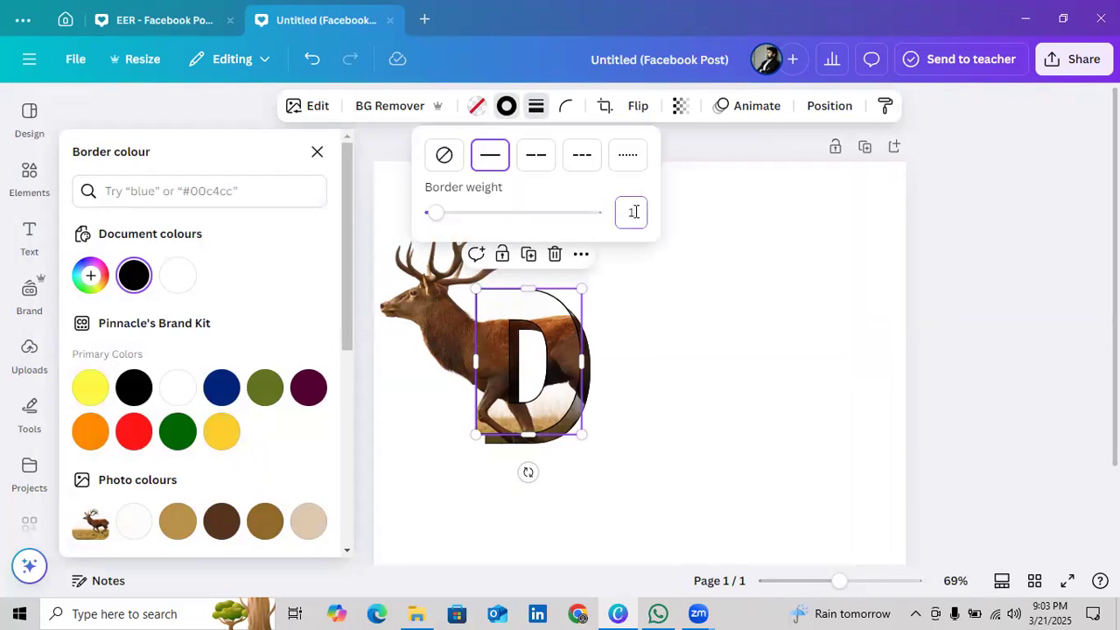
left_click(316, 153)
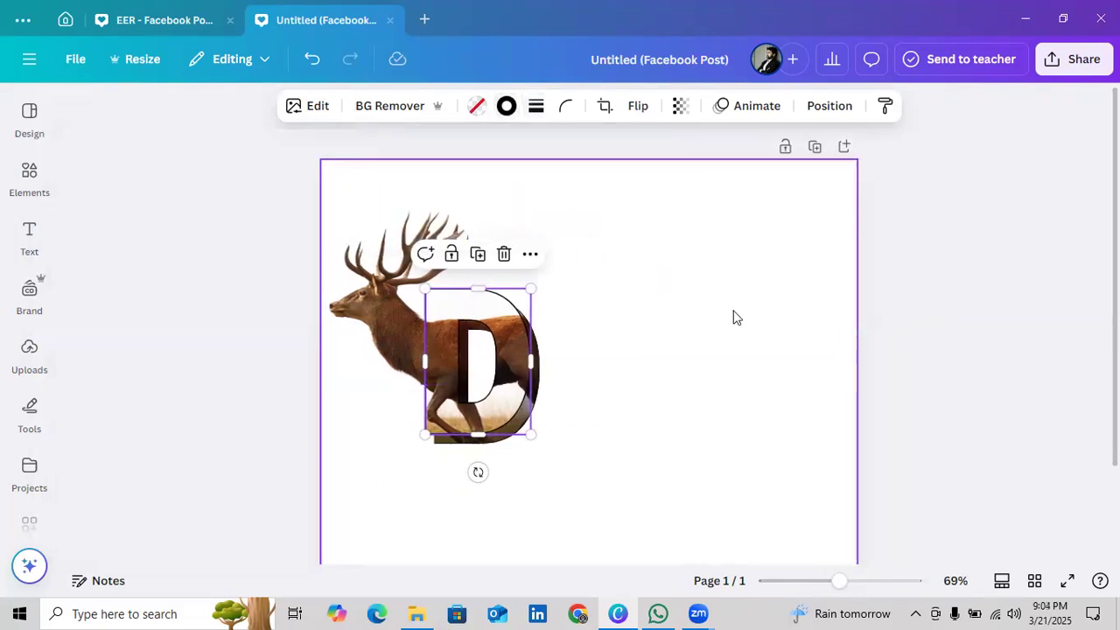
left_click(885, 285)
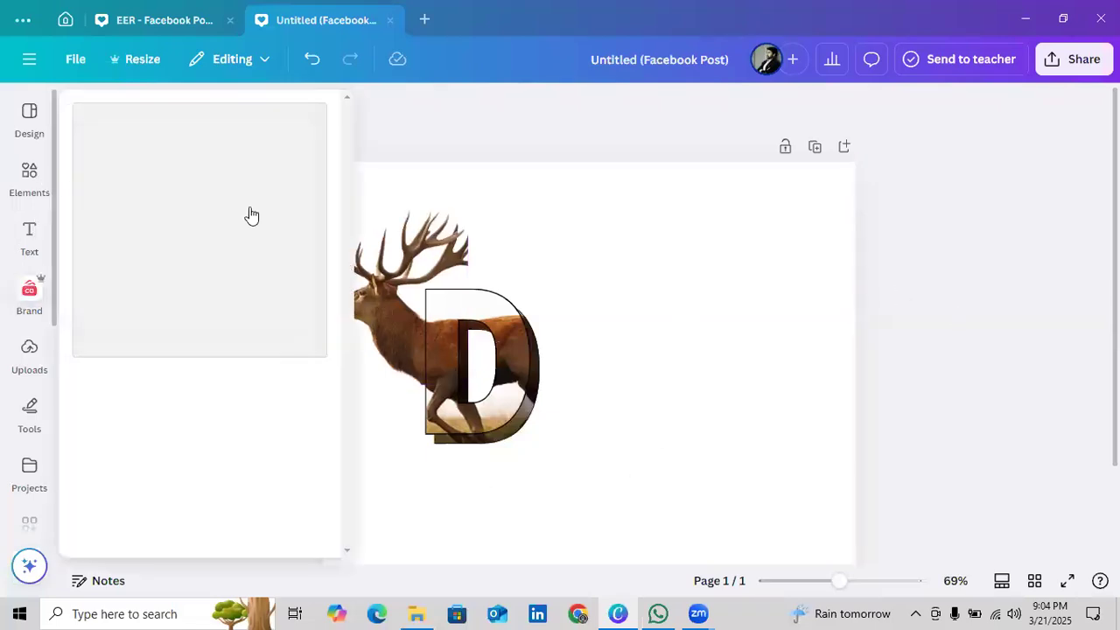
Add a text box reading EER to the page and set its font size to 190
left_click(600, 331)
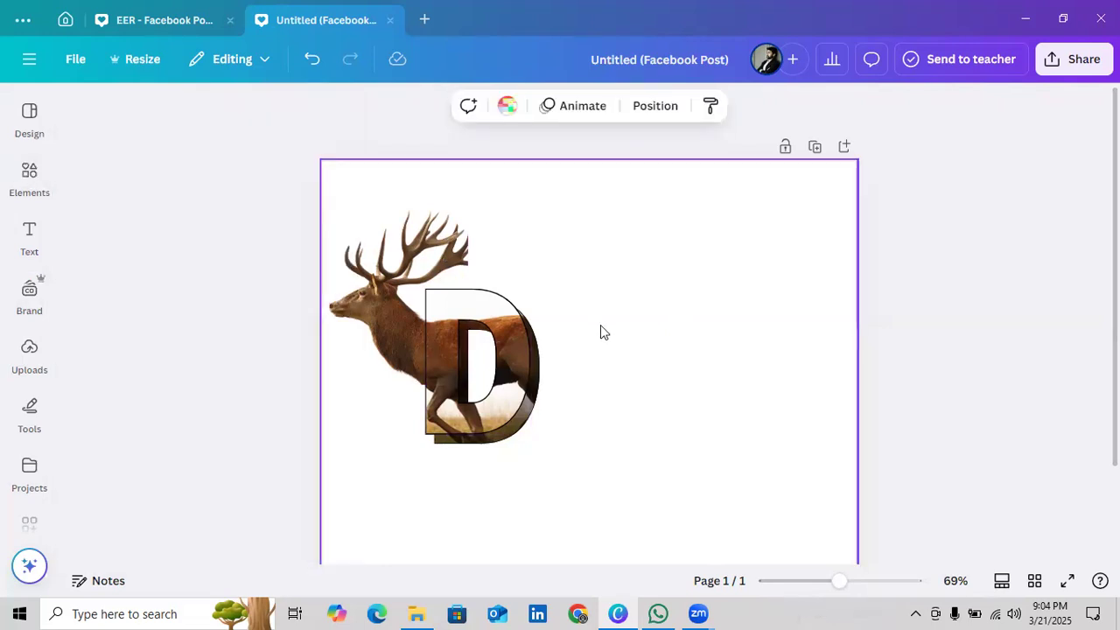
key("t")
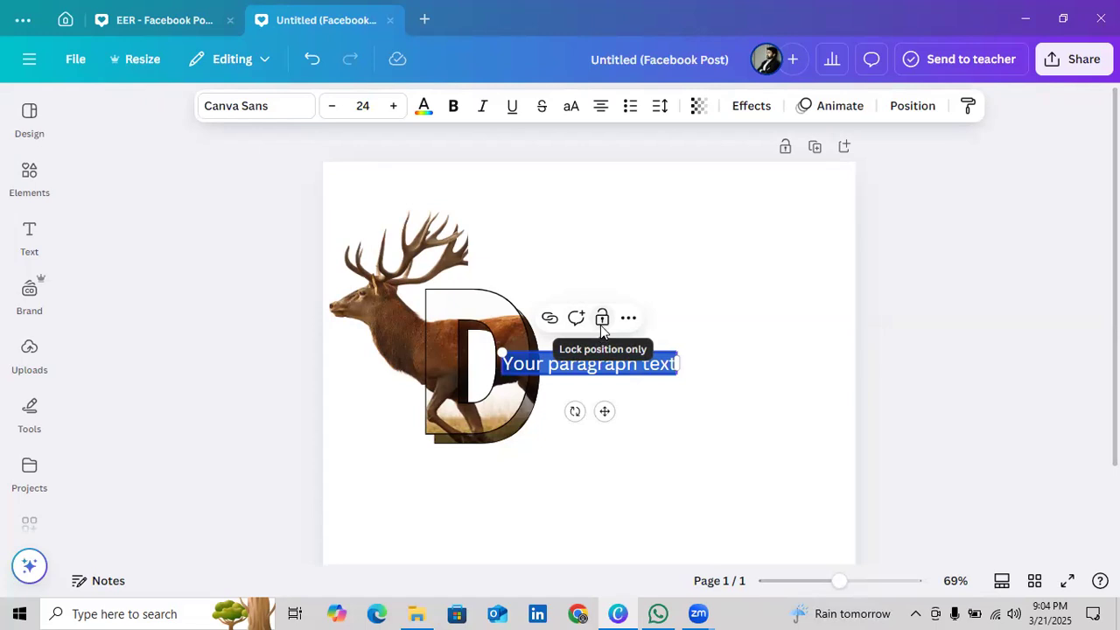
type("EER")
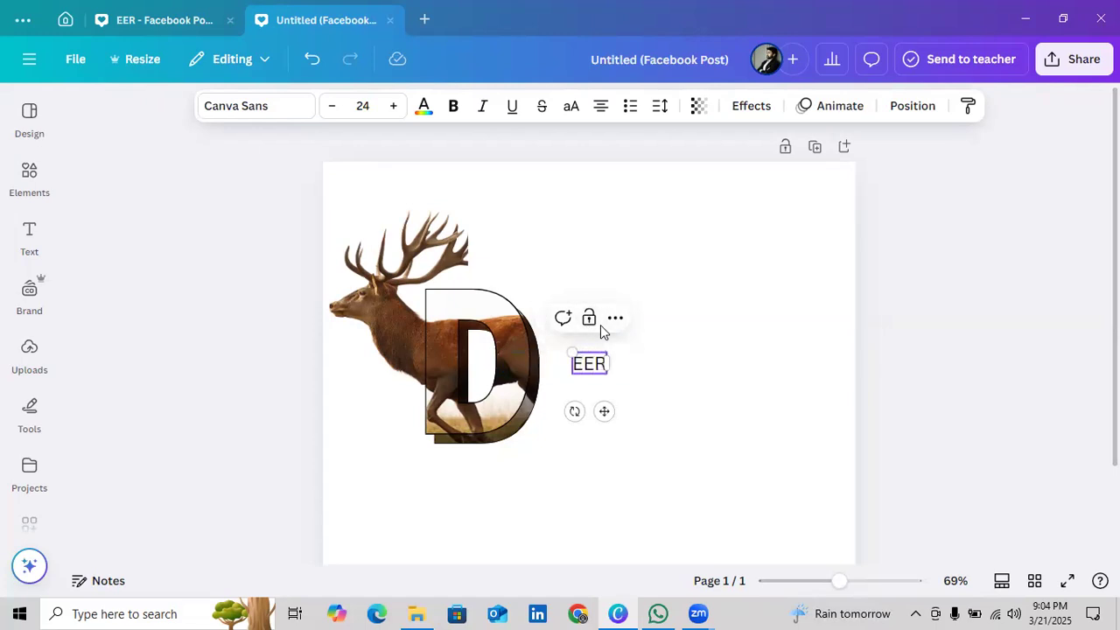
left_click(362, 106)
type("190")
key("Return")
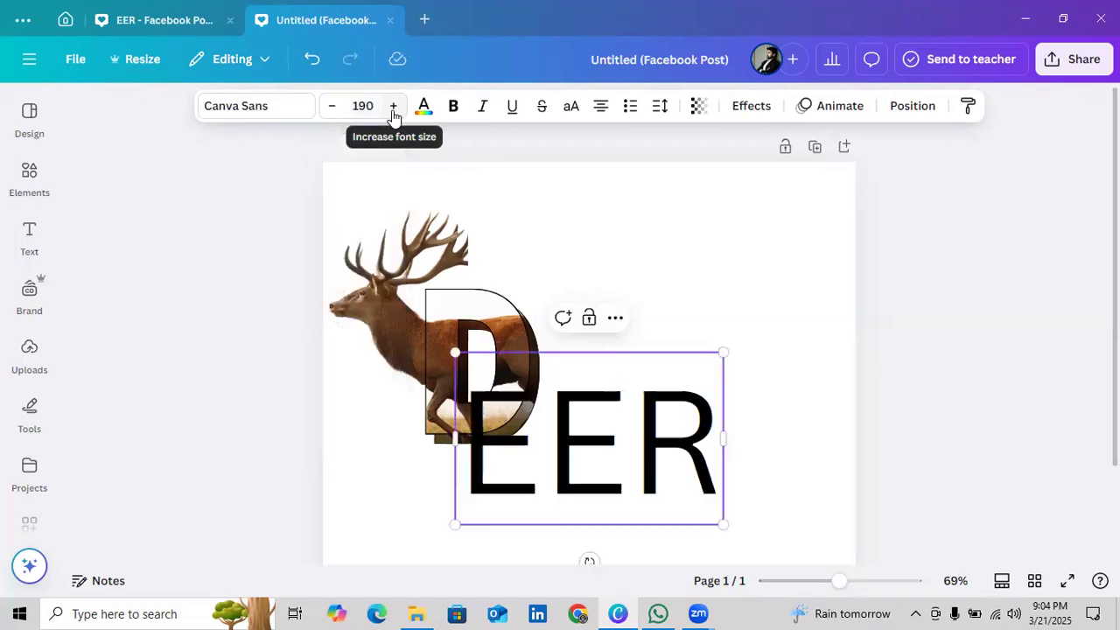
Place the EER text directly right of the D, enlarge it to font size 230 and align it vertically with the D
left_click(625, 442)
left_click_drag(1114, 448, 1005, 452)
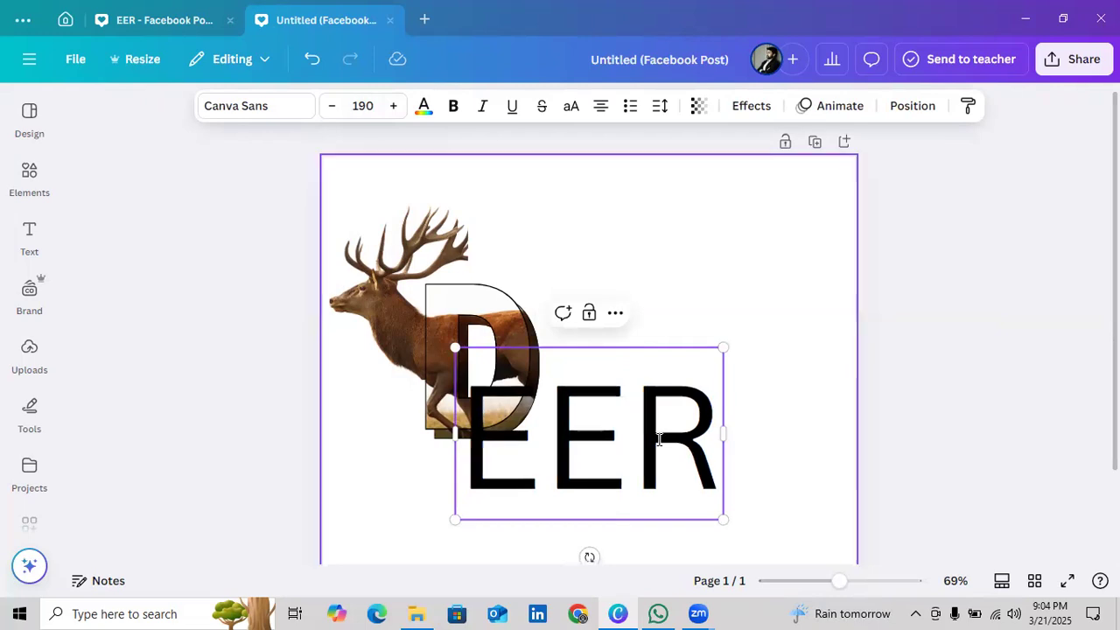
left_click(955, 381)
left_click_drag(656, 420, 732, 344)
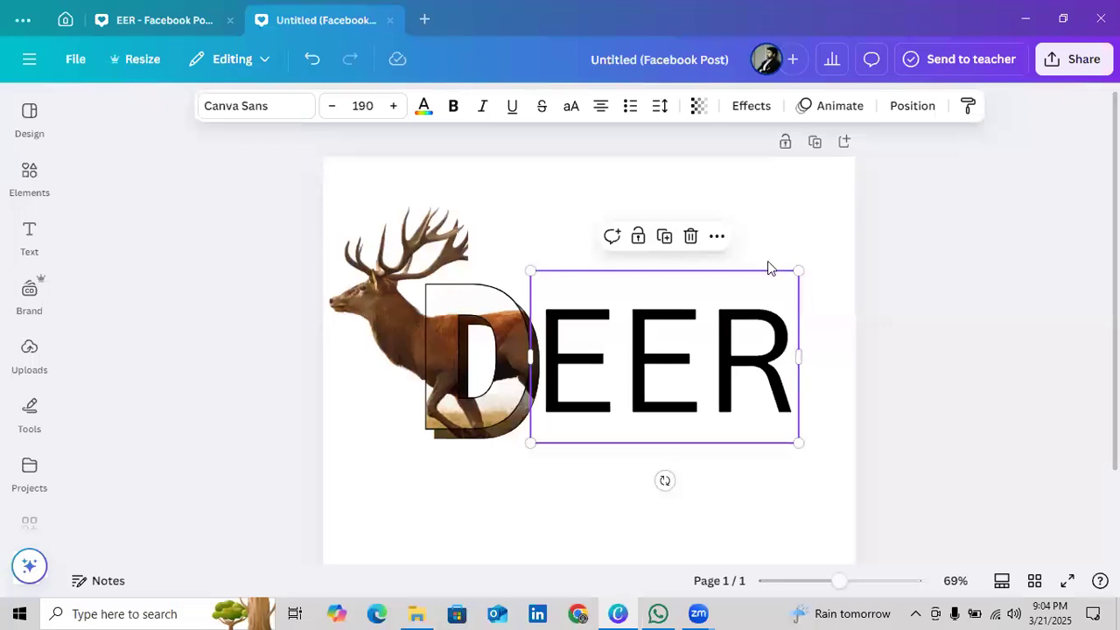
left_click_drag(802, 262, 854, 232)
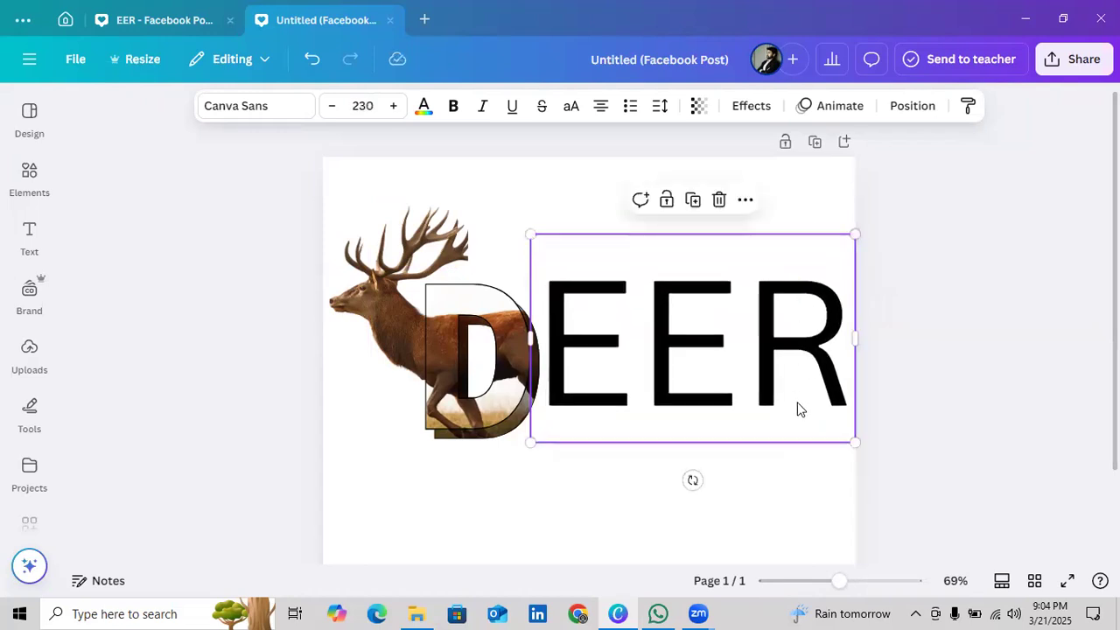
left_click_drag(791, 423, 788, 434)
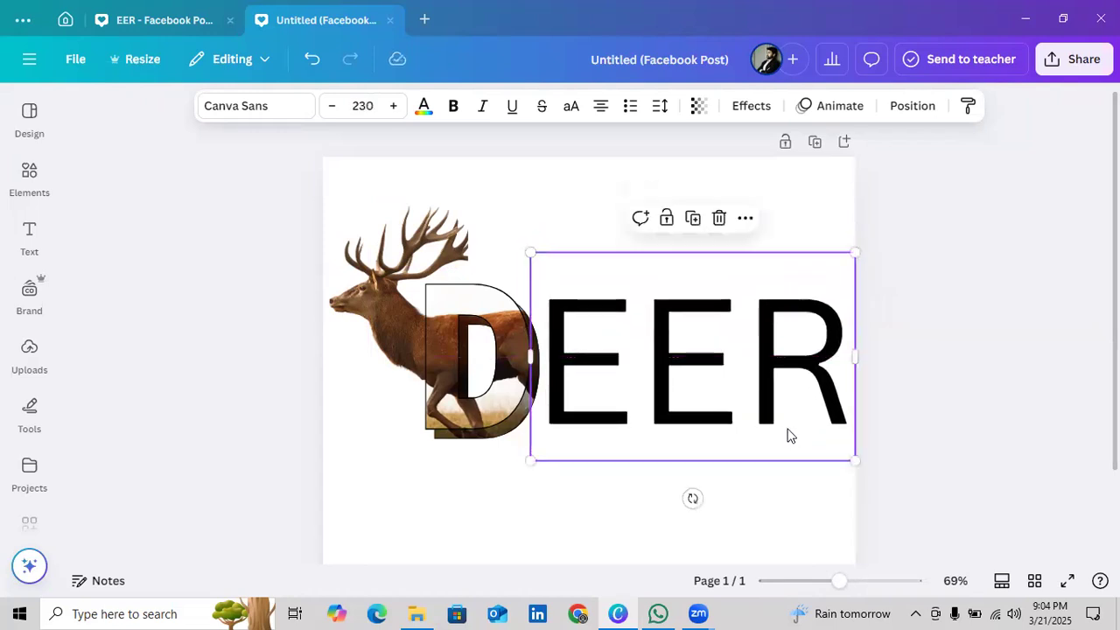
Try the Gagalin and Anton fonts on the EER text
left_click(278, 118)
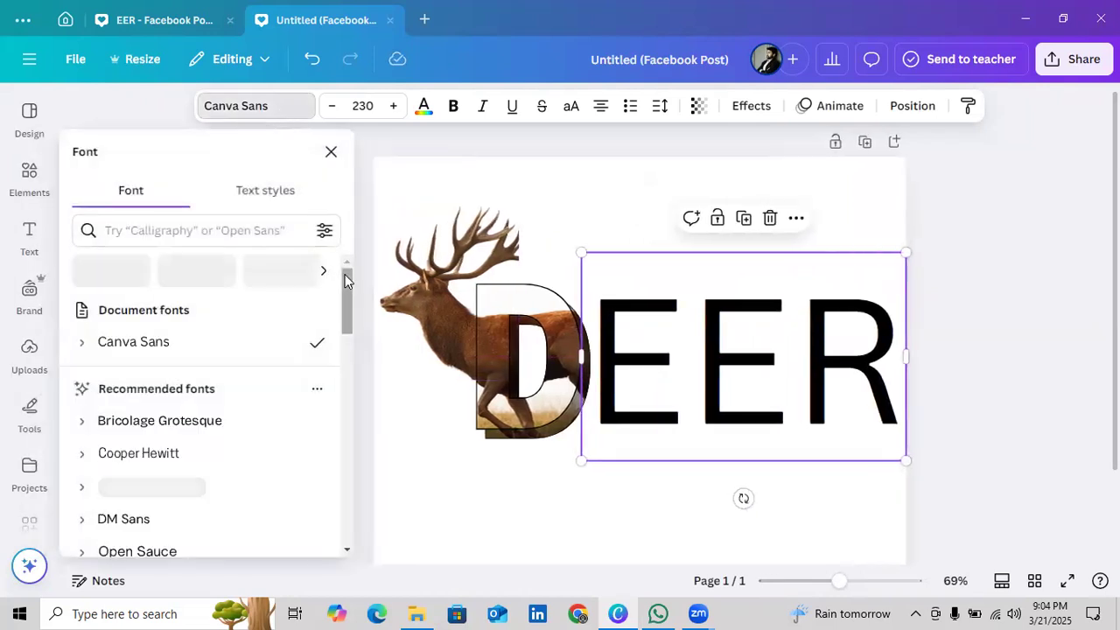
scroll(345, 304, "down", 1)
scroll(345, 304, "down", 2)
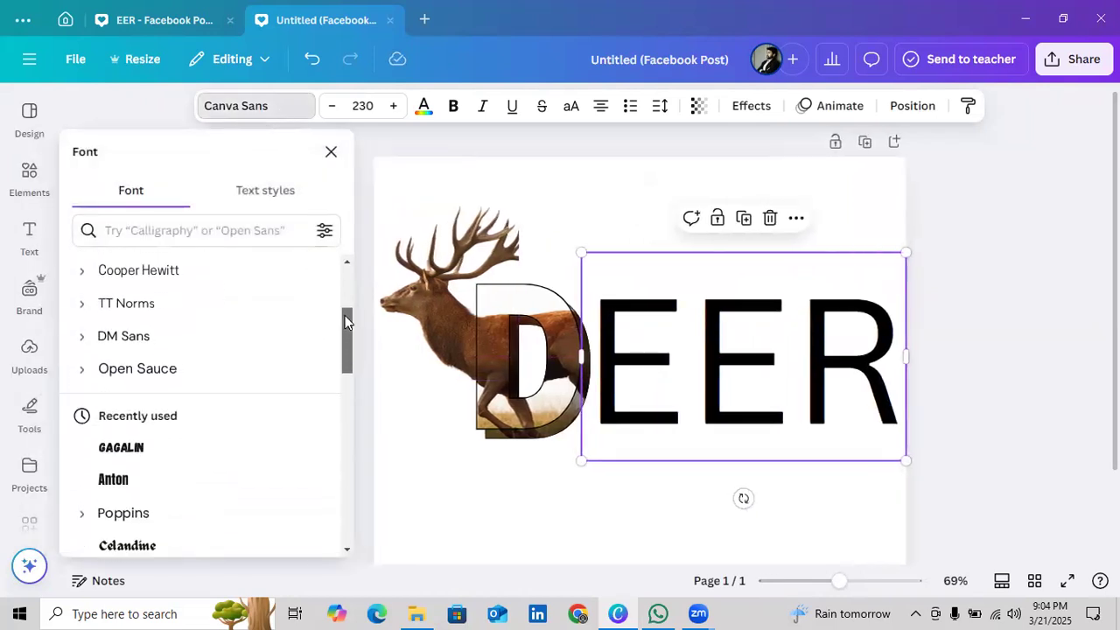
left_click(153, 448)
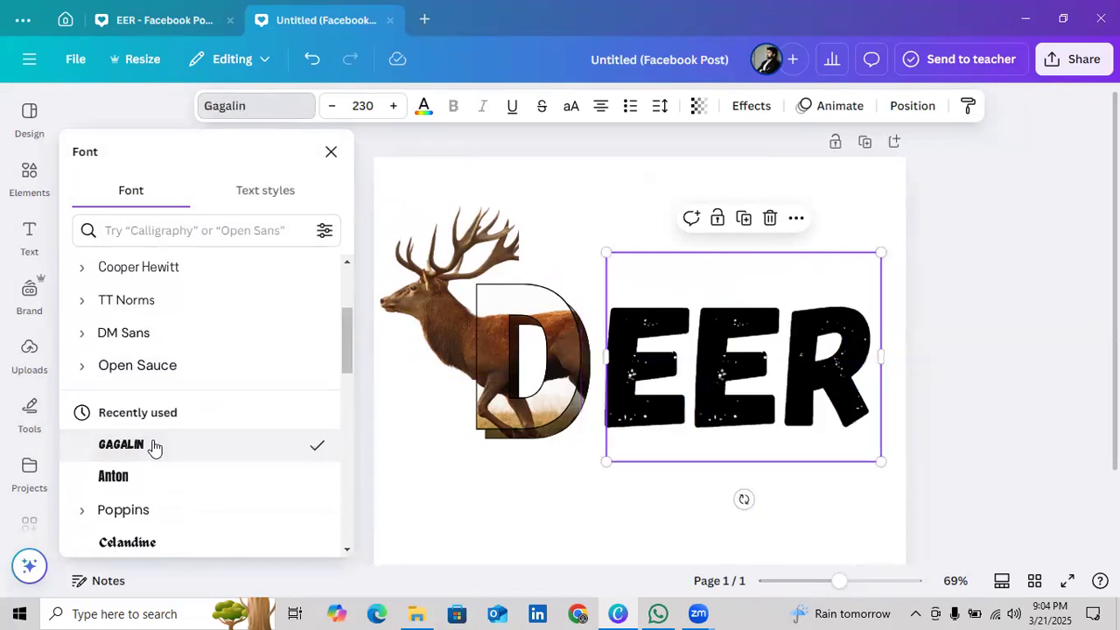
left_click(122, 489)
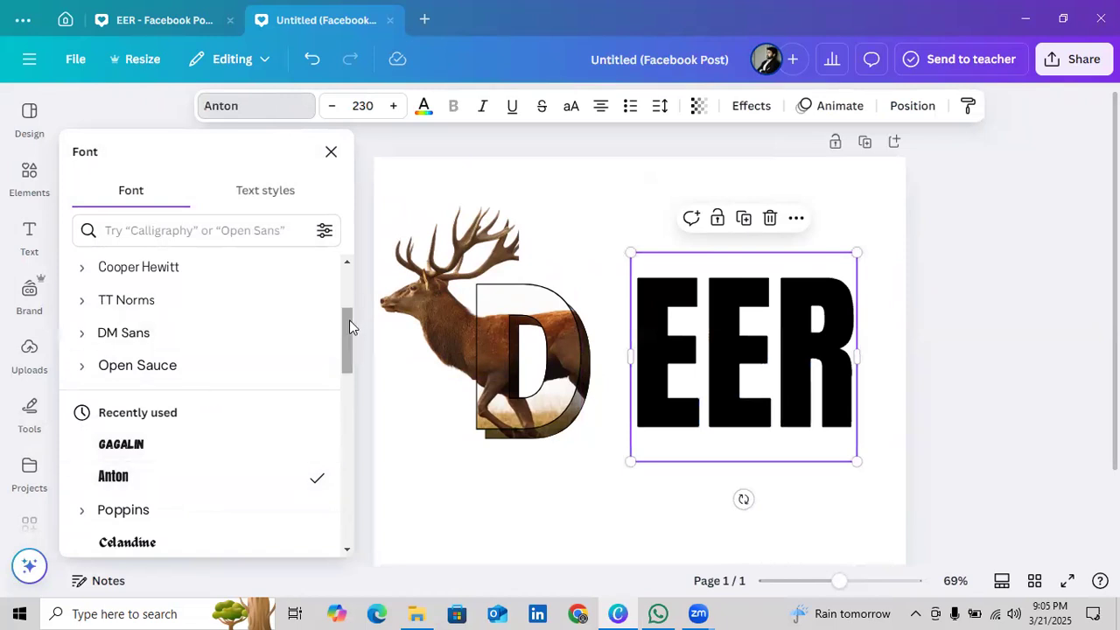
Set the font of the EER text to Gagalin
scroll(349, 363, "down", 1)
scroll(349, 363, "down", 2)
scroll(347, 380, "down", 10)
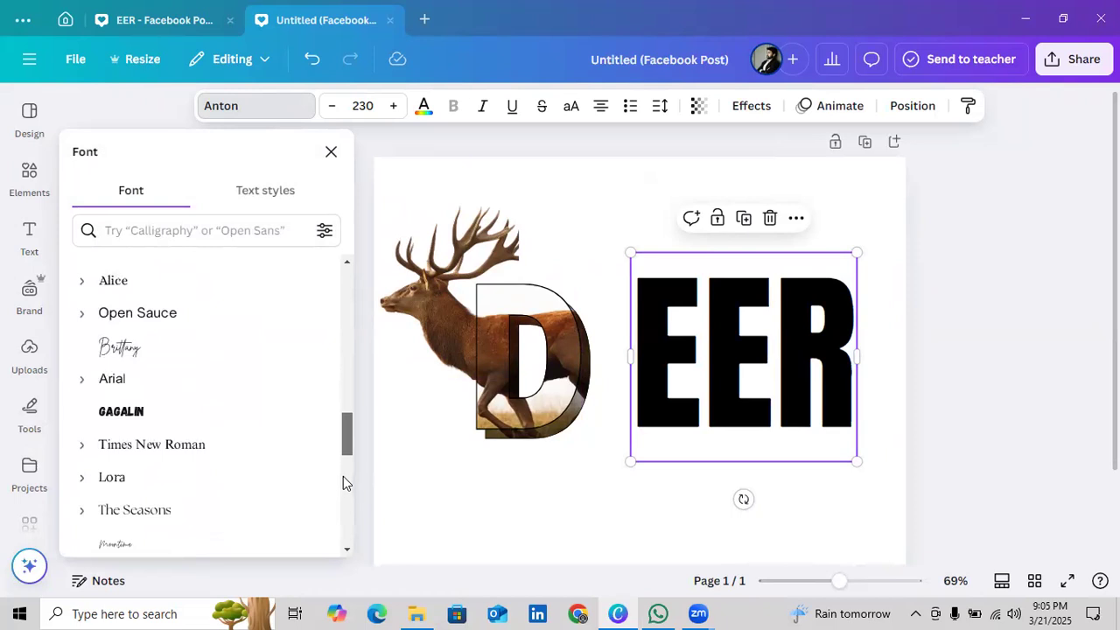
left_click(161, 408)
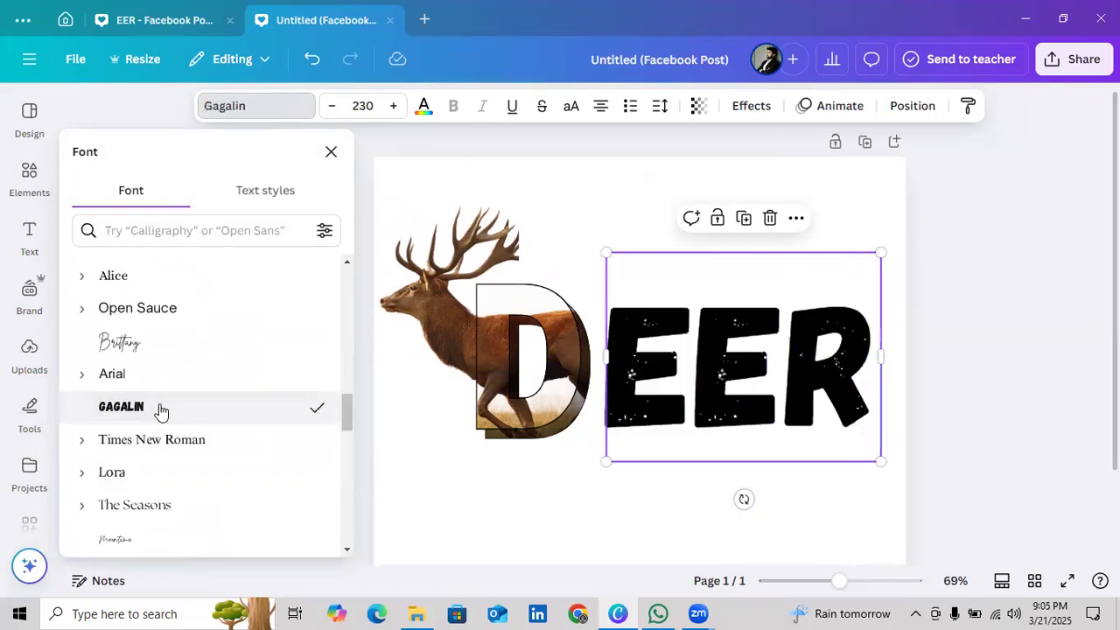
left_click_drag(353, 428, 354, 502)
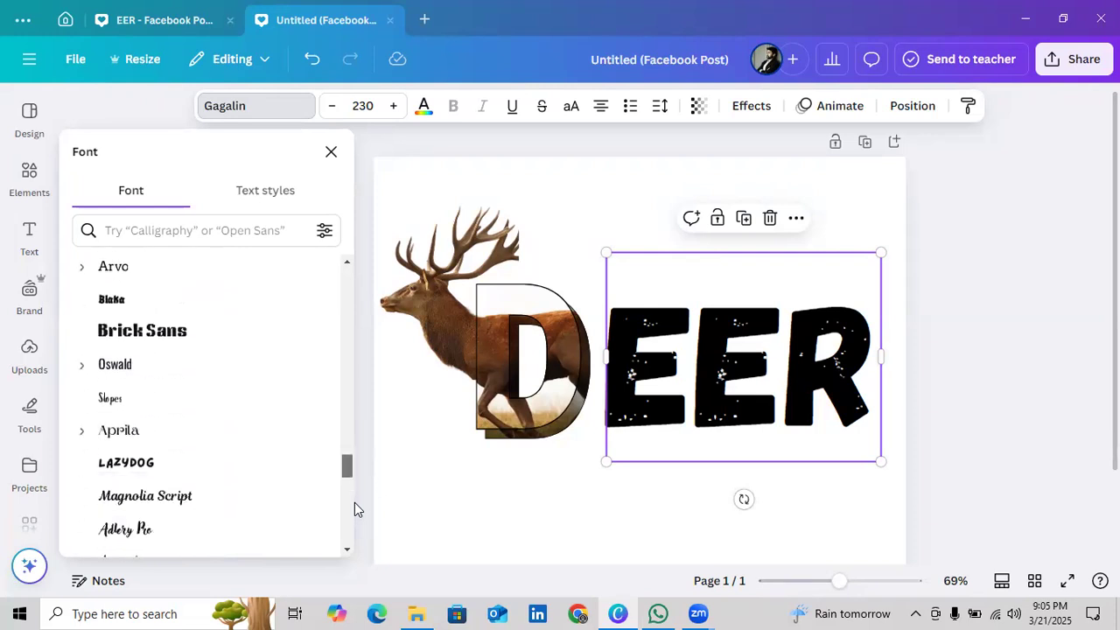
left_click(325, 230)
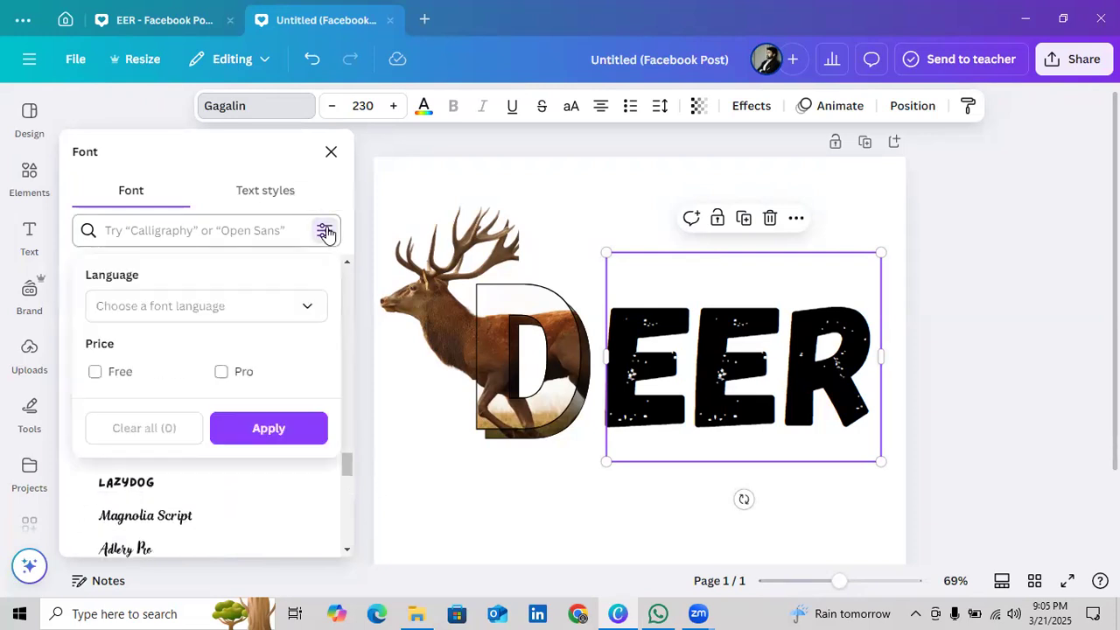
left_click(307, 309)
left_click(309, 307)
left_click(190, 225)
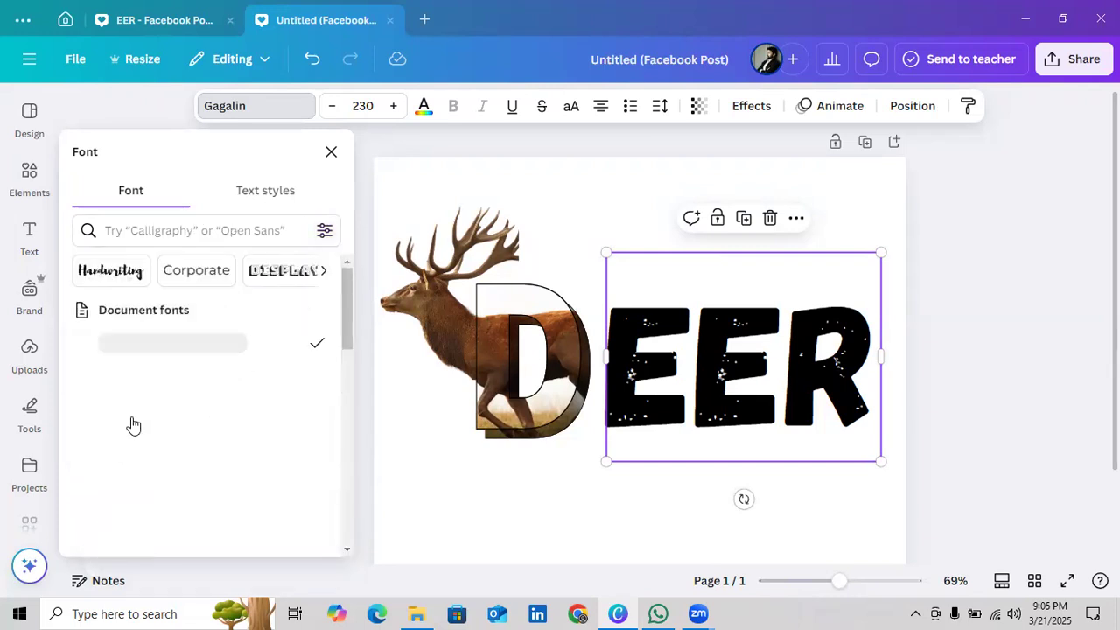
scroll(238, 425, "down", 3)
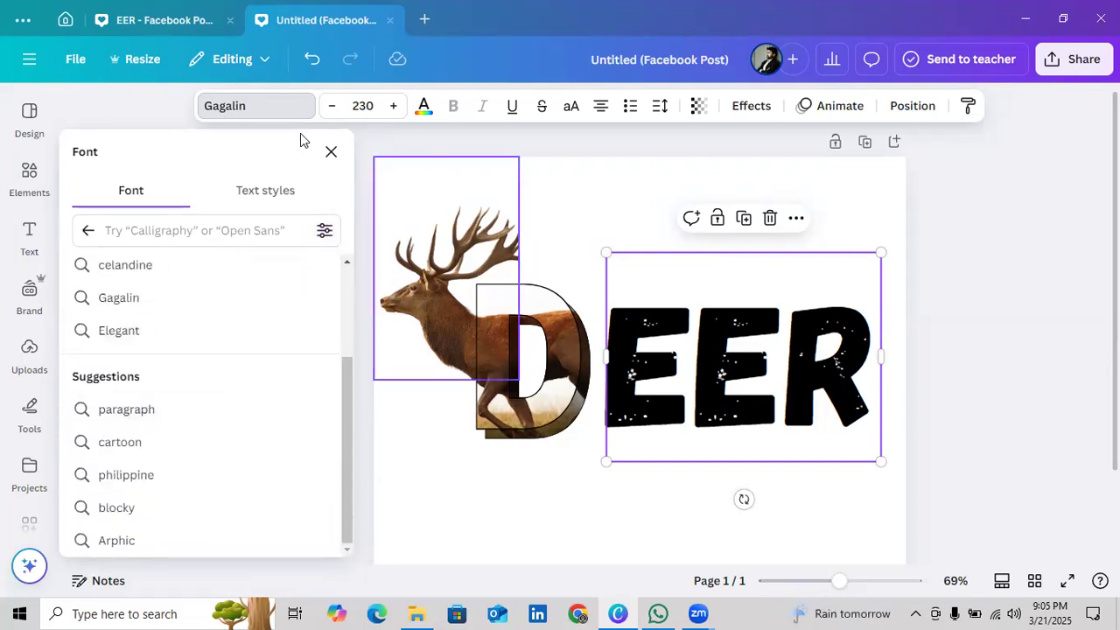
Enlarge the EER text to font size 240 and nudge it into vertical alignment beside the D
mouse_move(703, 329)
left_mouse_down()
mouse_move(696, 320)
mouse_move(700, 329)
left_mouse_up()
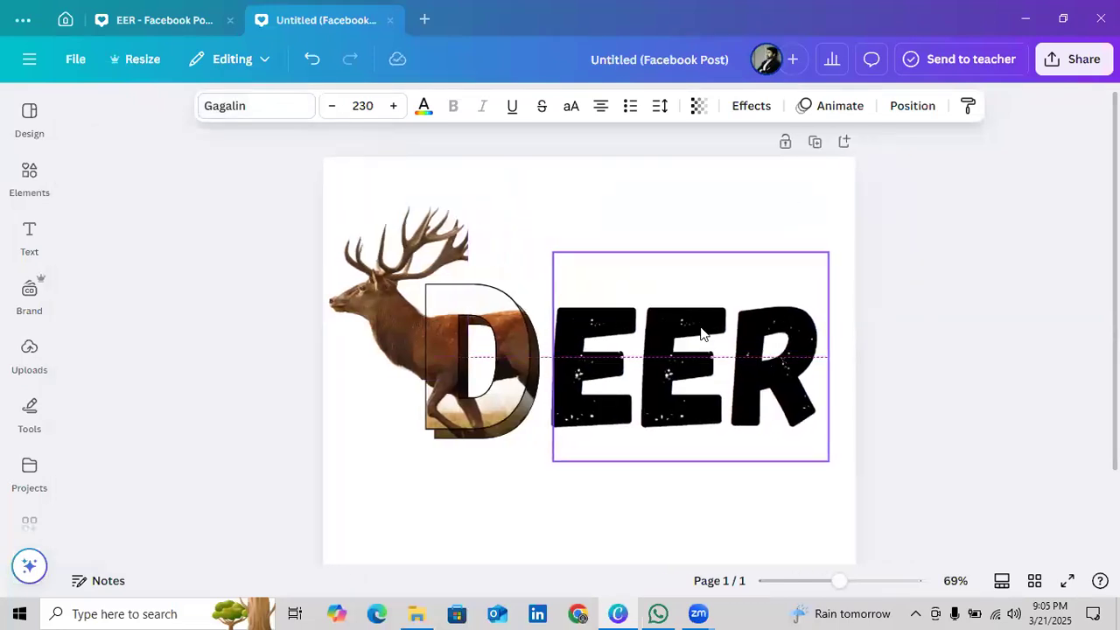
left_click_drag(827, 460, 840, 466)
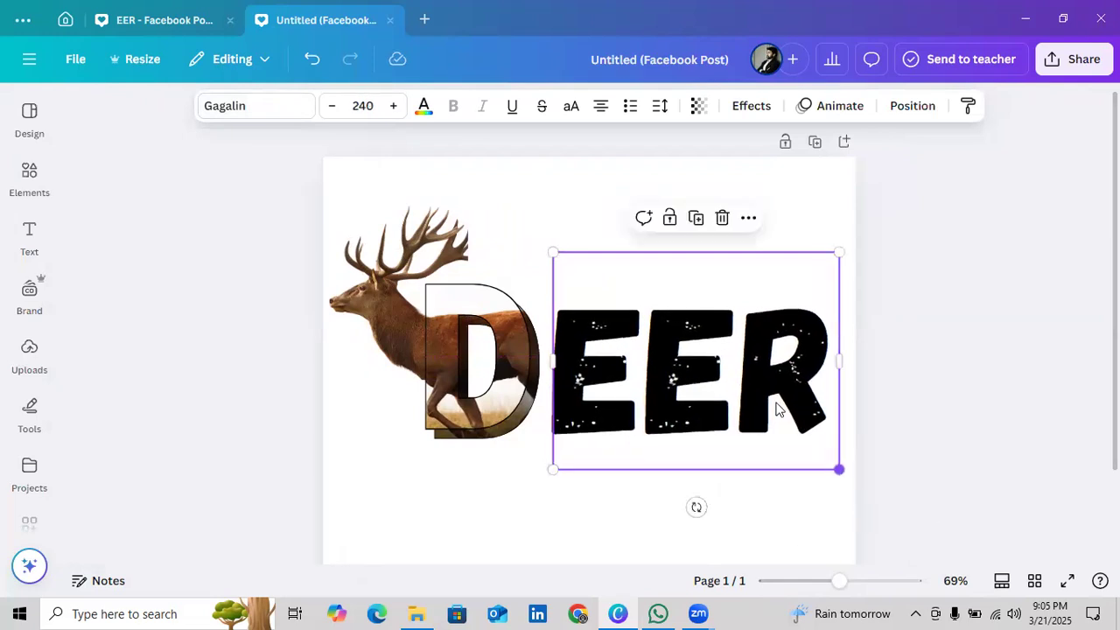
left_click_drag(760, 390, 753, 374)
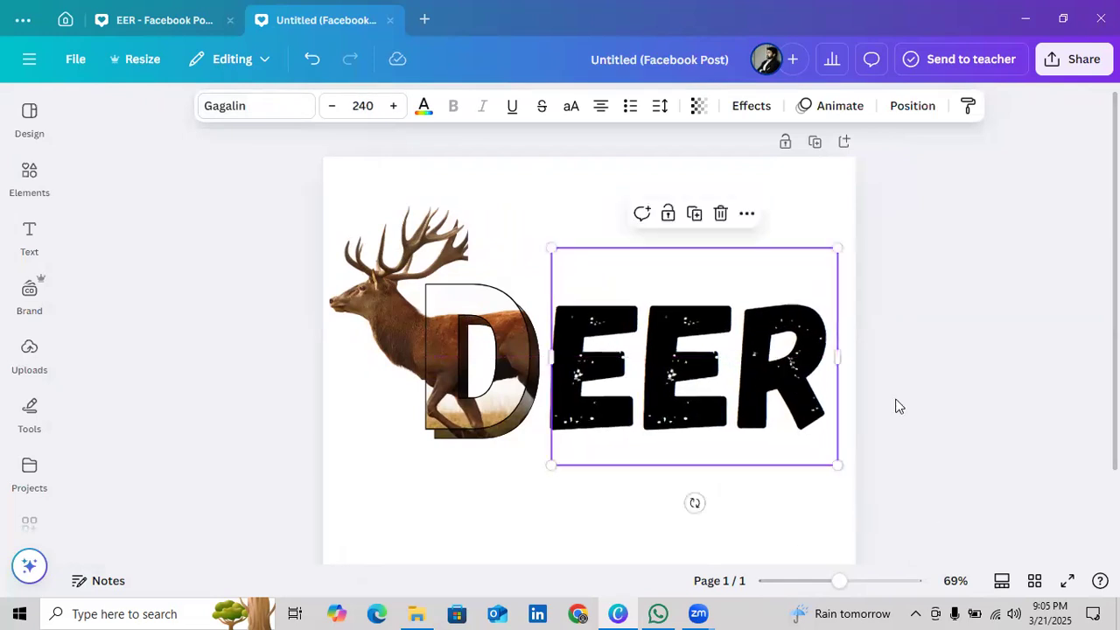
left_click(897, 383)
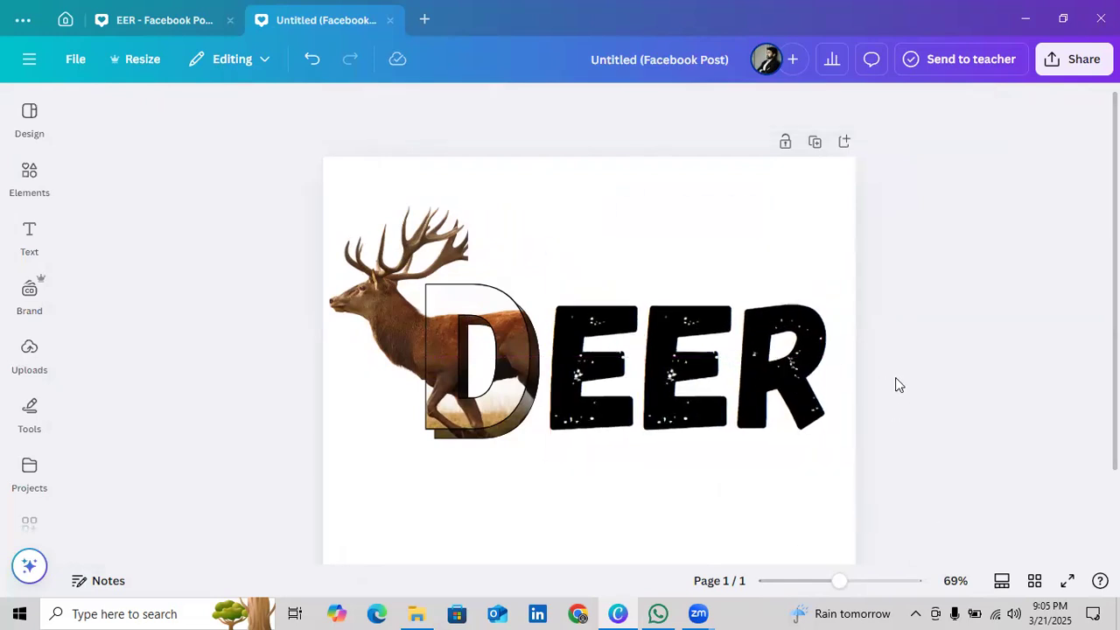
left_click(769, 348)
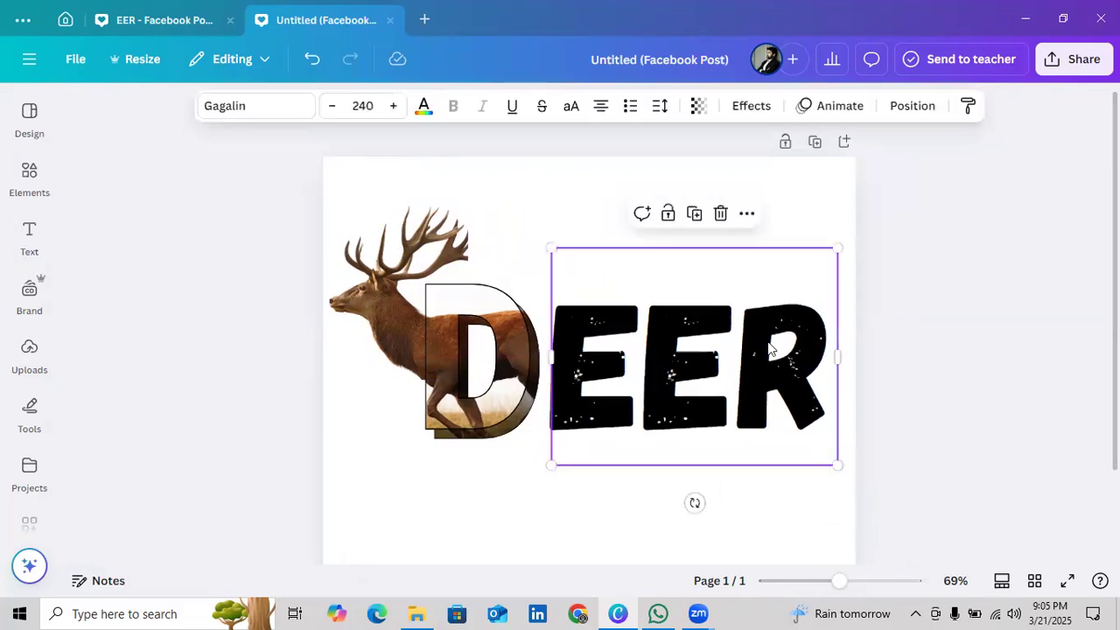
key("Up")
key("Up")
key("Up")
key("Up")
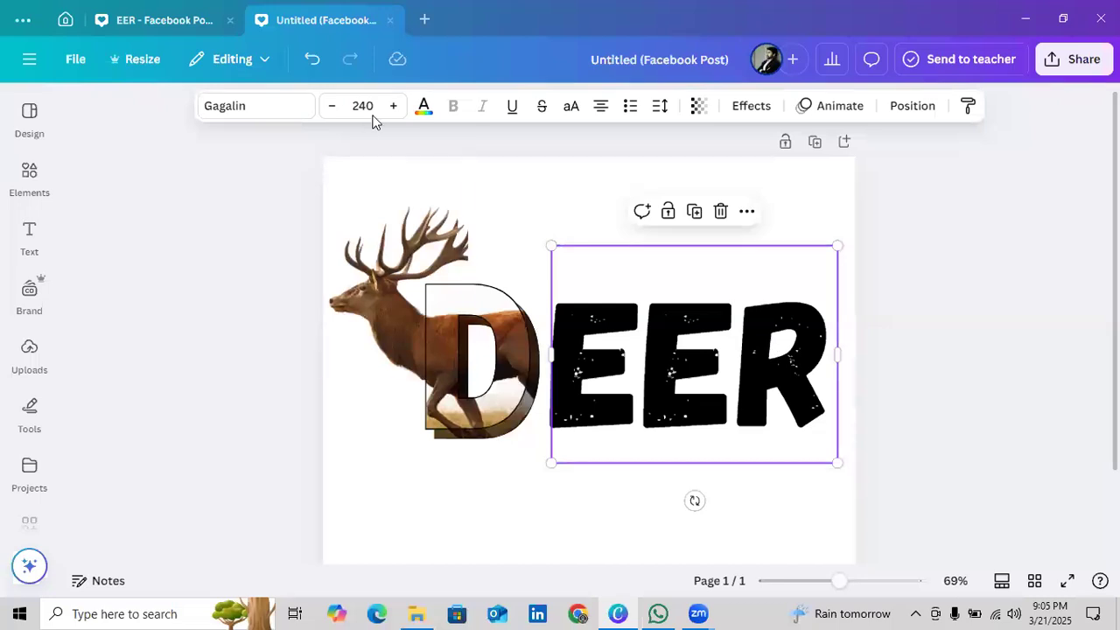
Recolour the EER text with the dark brown taken from the deer photo's colours
left_click(422, 111)
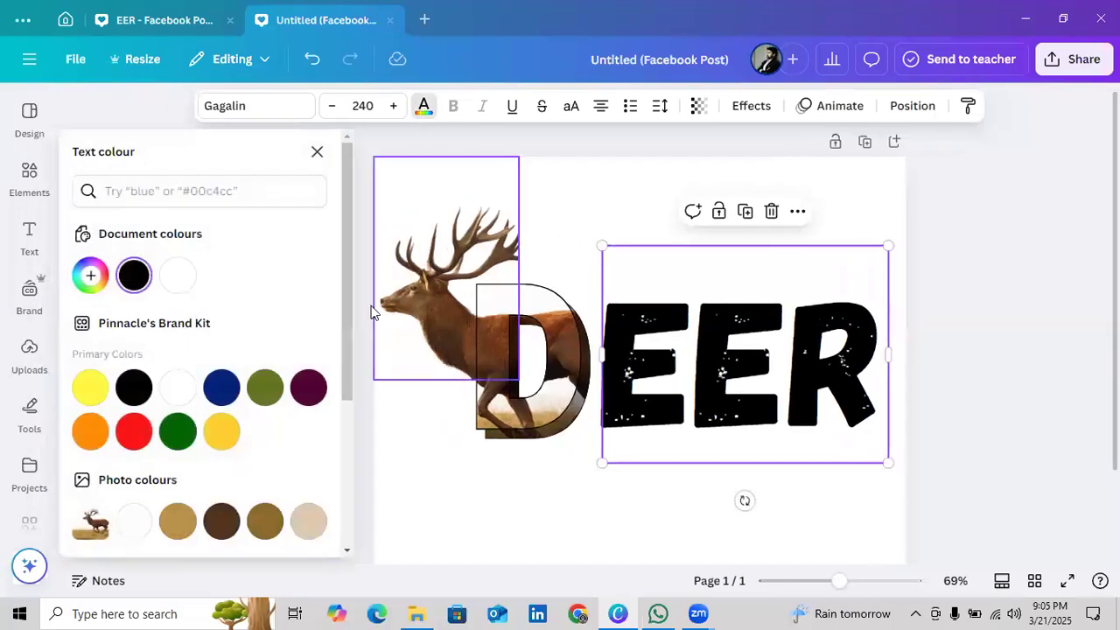
left_click_drag(347, 324, 341, 406)
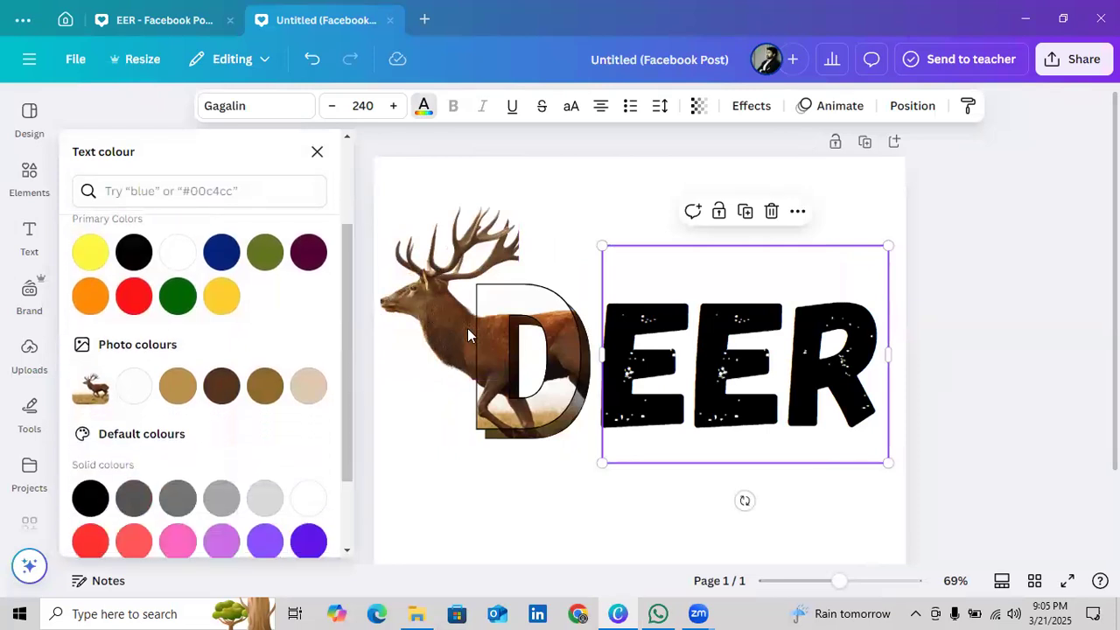
left_click(224, 401)
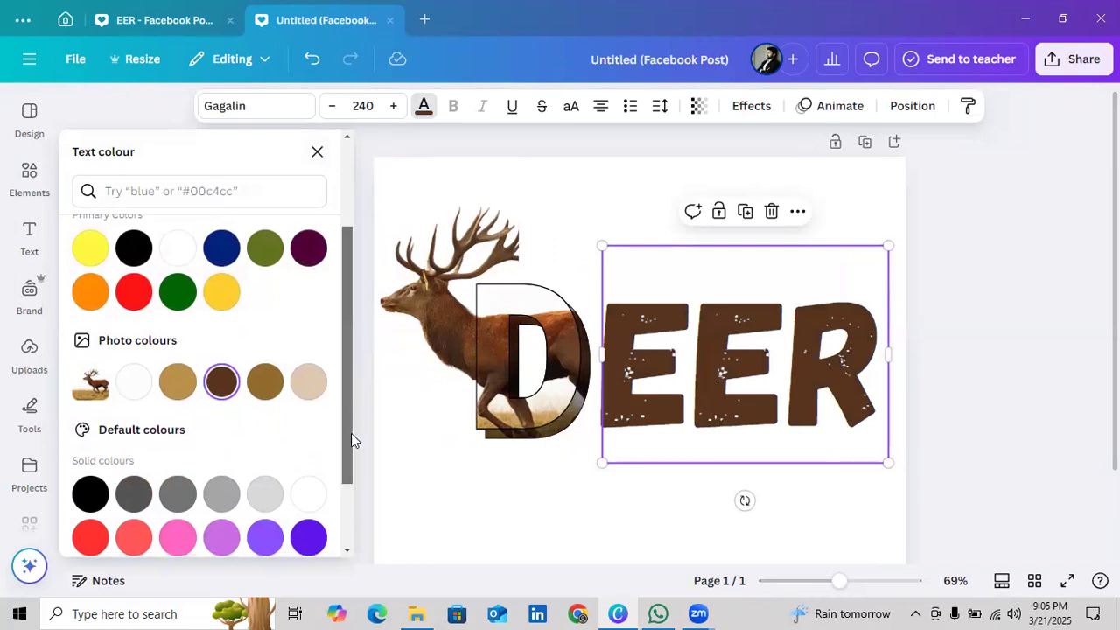
scroll(351, 433, "down", 2)
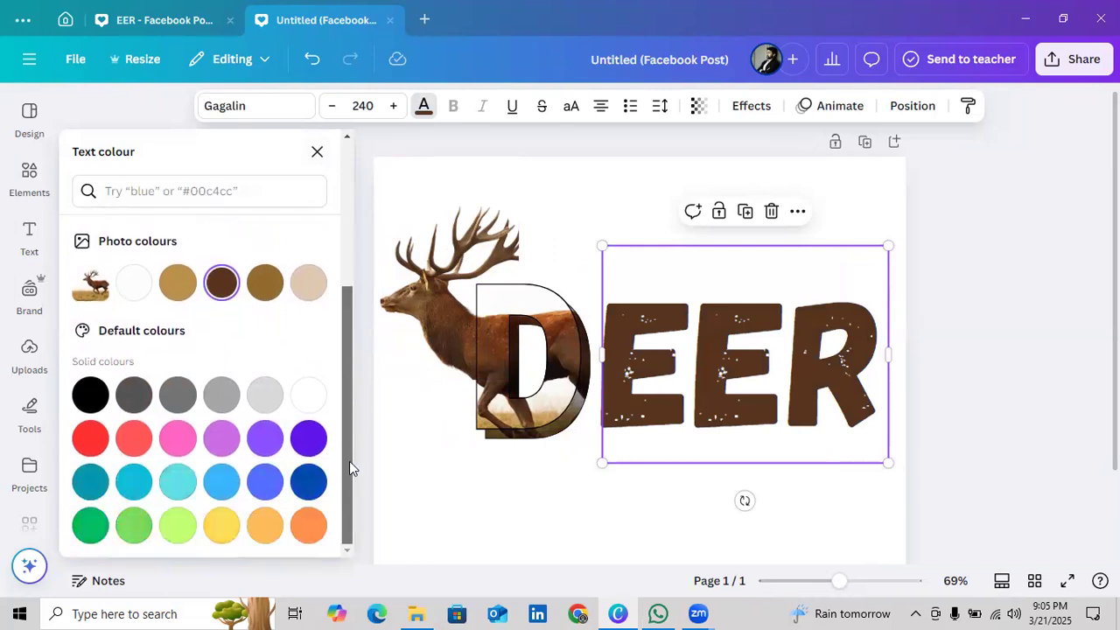
left_click(317, 151)
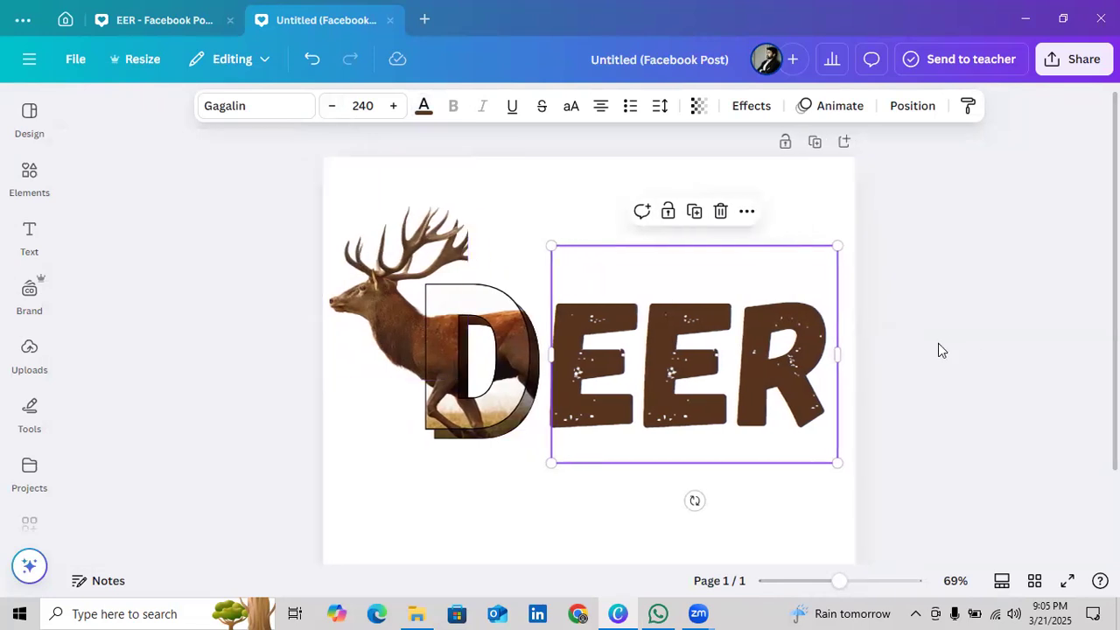
left_click(939, 341)
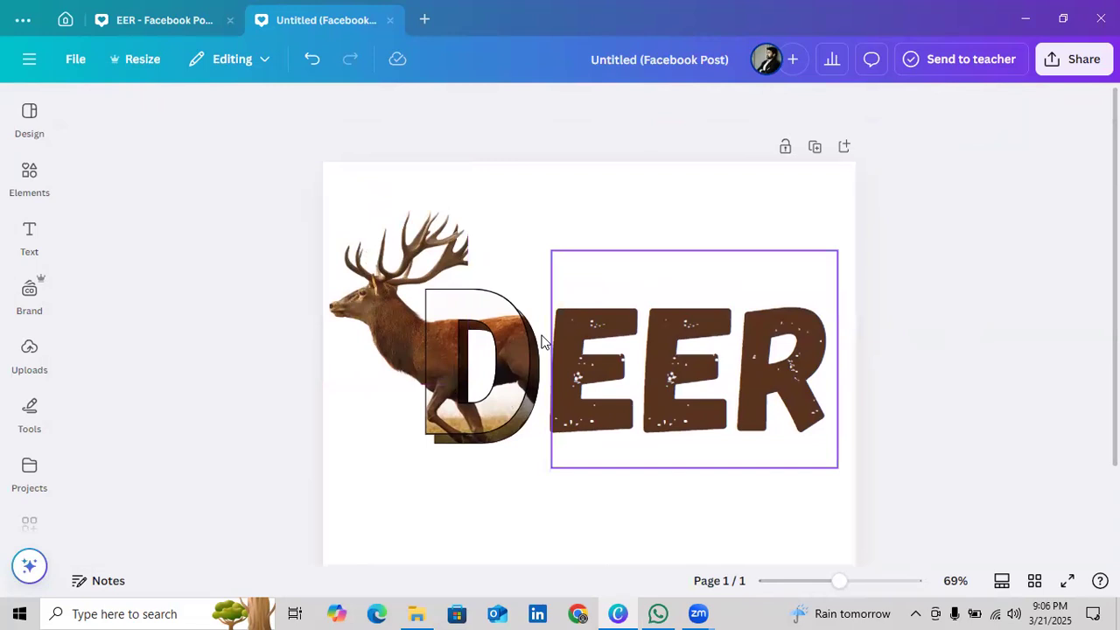
left_click(730, 390)
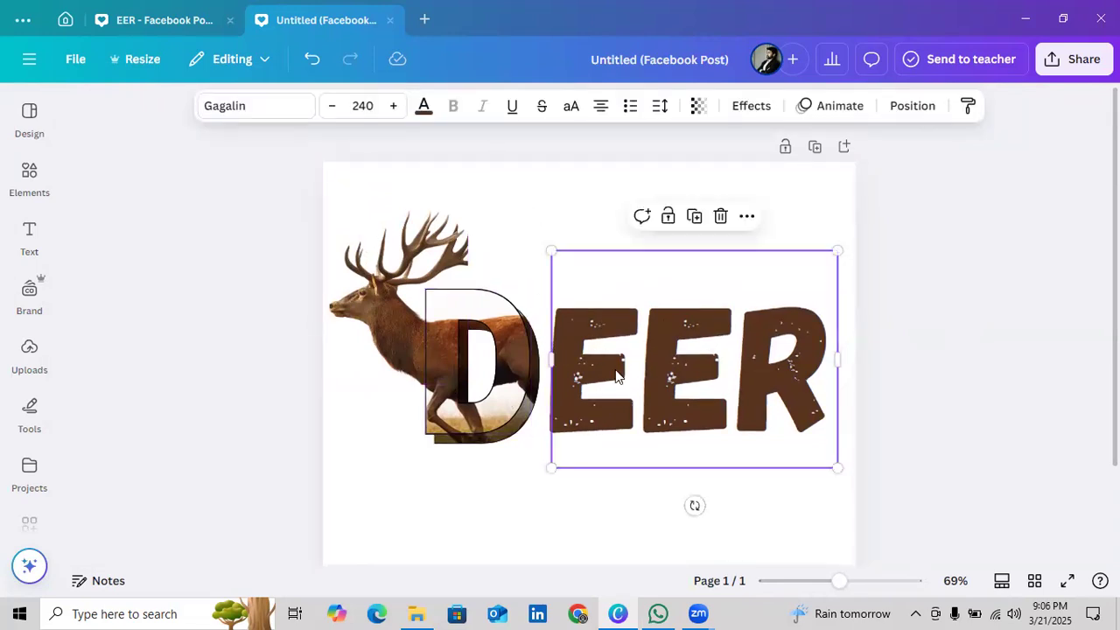
left_click(1017, 354)
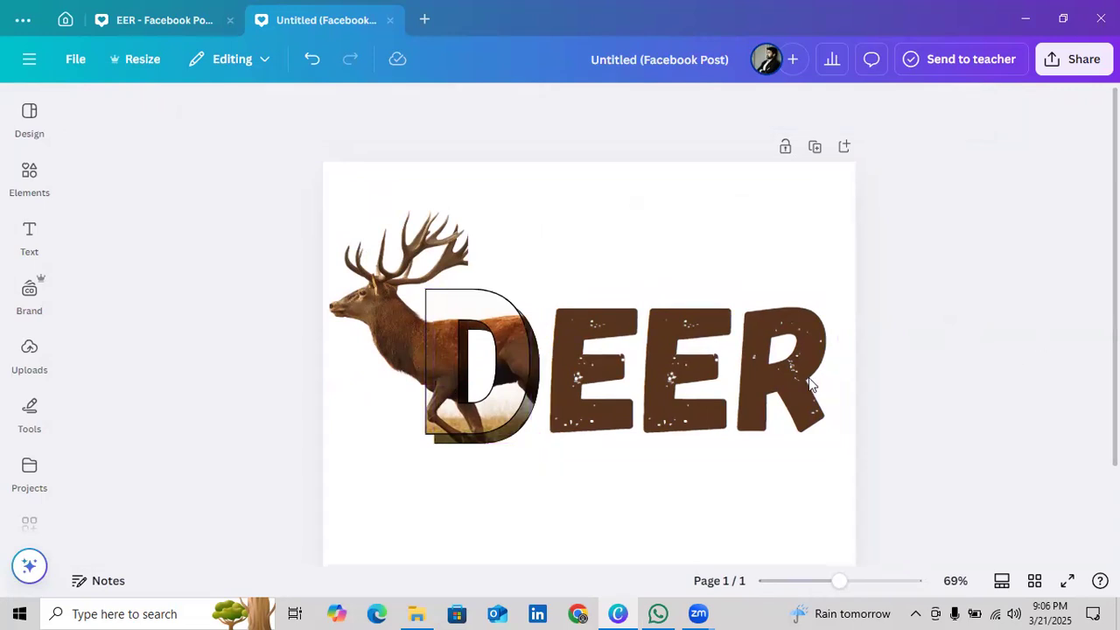
Enlarge the EER text to font size 261 and place it close against the D within the page edge
left_click(635, 352)
left_click_drag(843, 242, 866, 205)
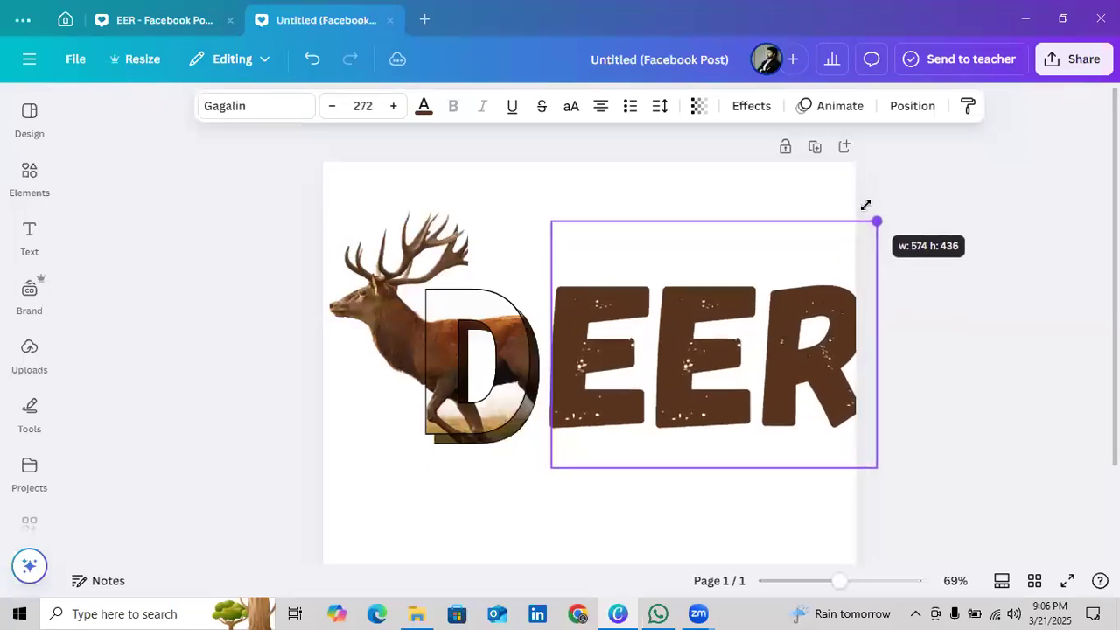
left_click_drag(772, 331, 767, 330)
left_click_drag(863, 220, 852, 232)
left_click_drag(798, 324, 802, 326)
left_click(977, 259)
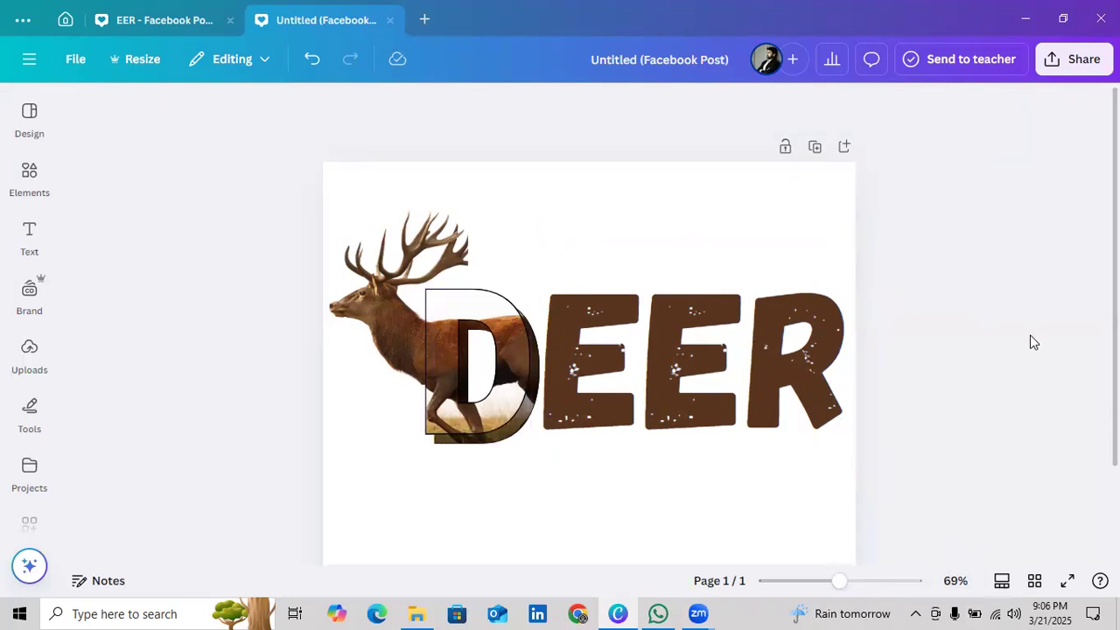
Apply a Shadow effect to the EER text and set the shadow colour to black
left_click(756, 377)
left_click(785, 346)
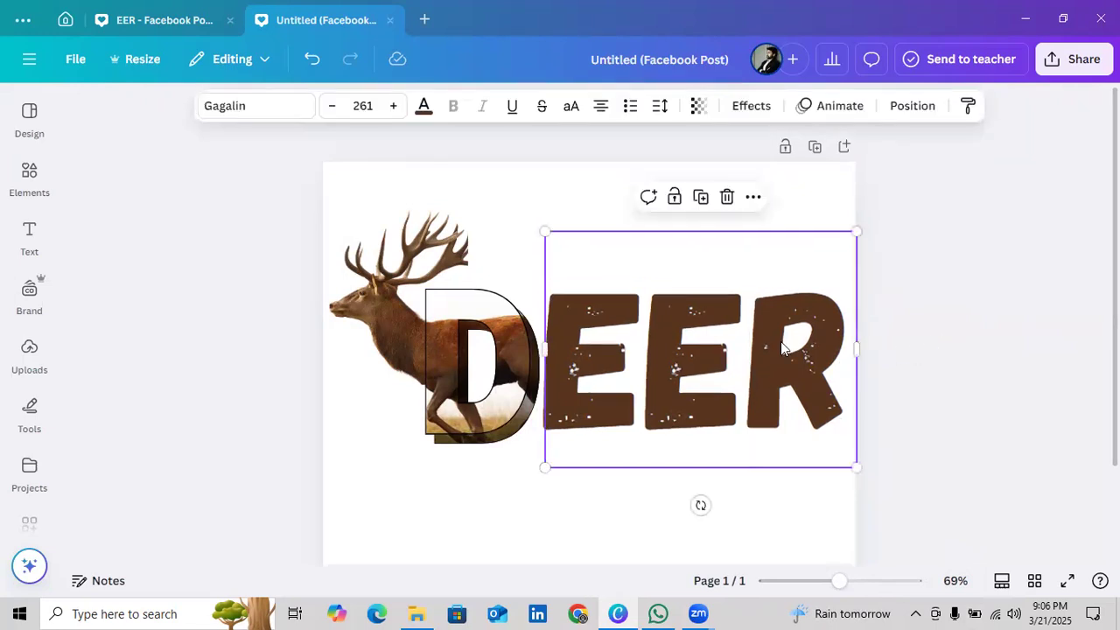
left_click(746, 107)
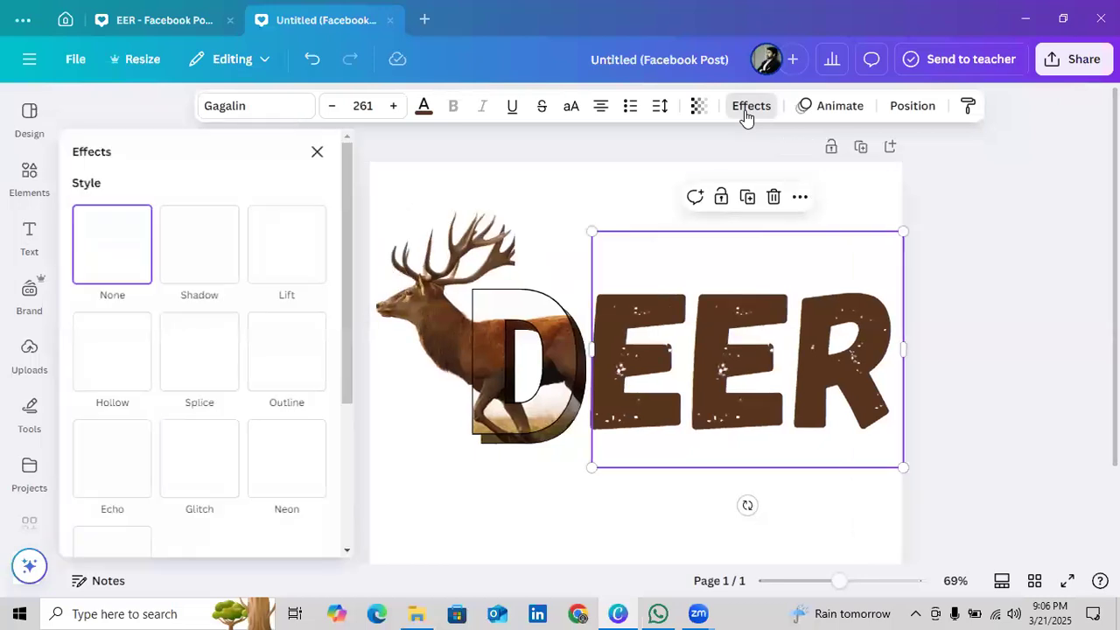
left_click(205, 277)
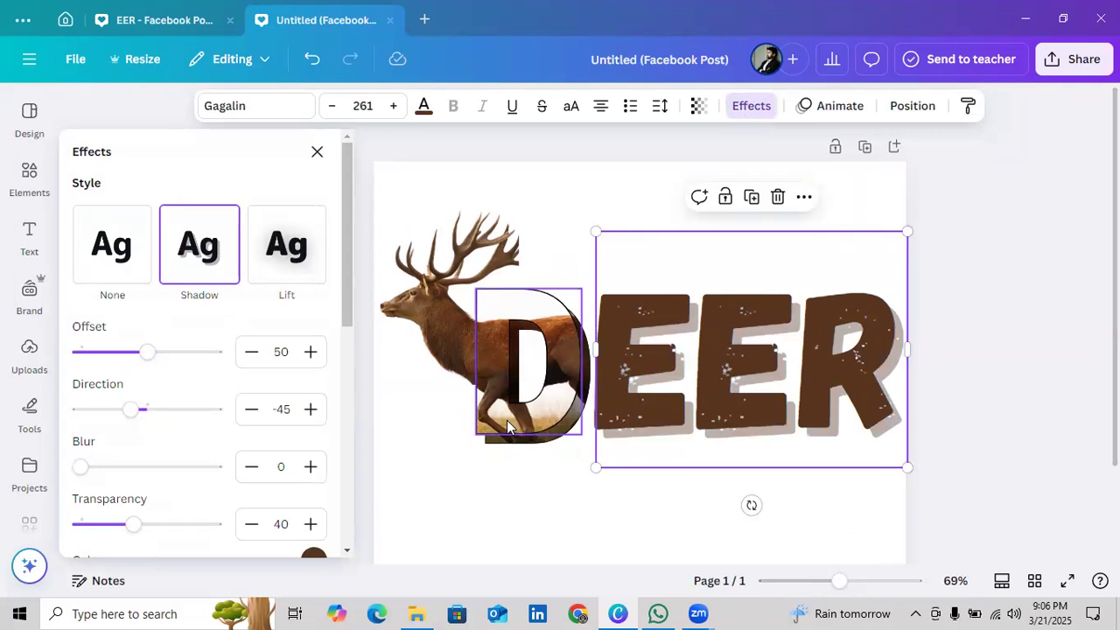
scroll(343, 300, "down", 2)
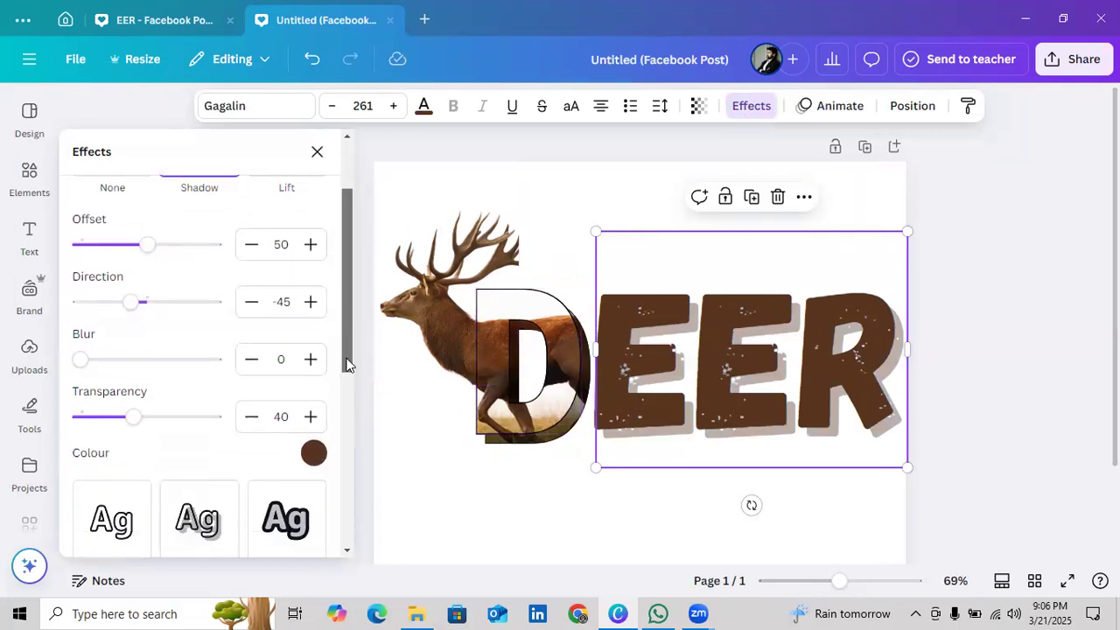
left_click(313, 413)
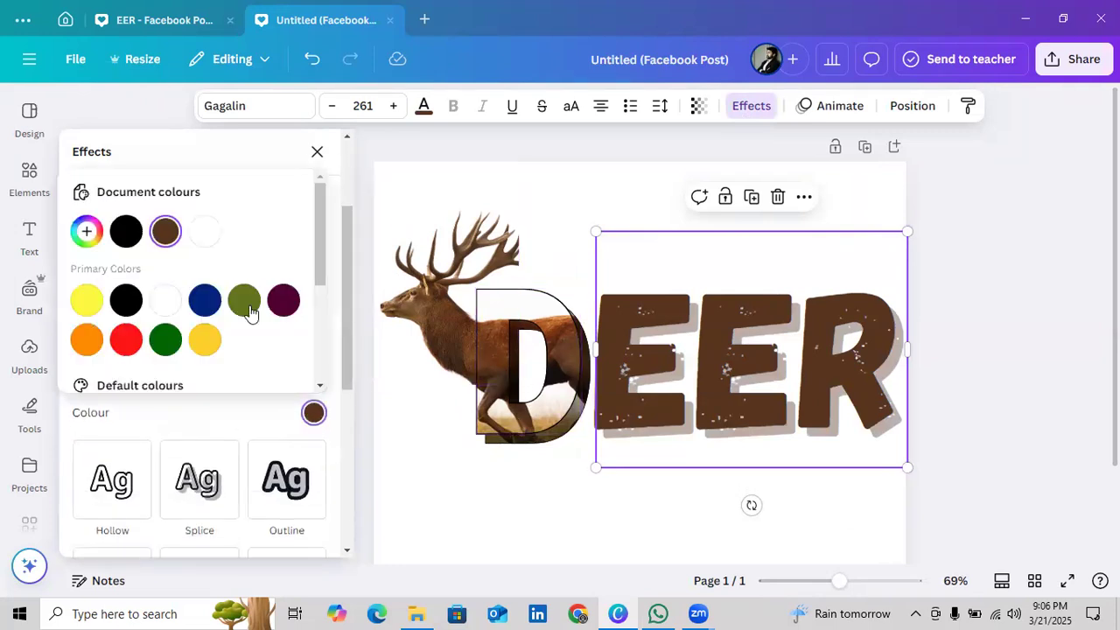
left_click(124, 303)
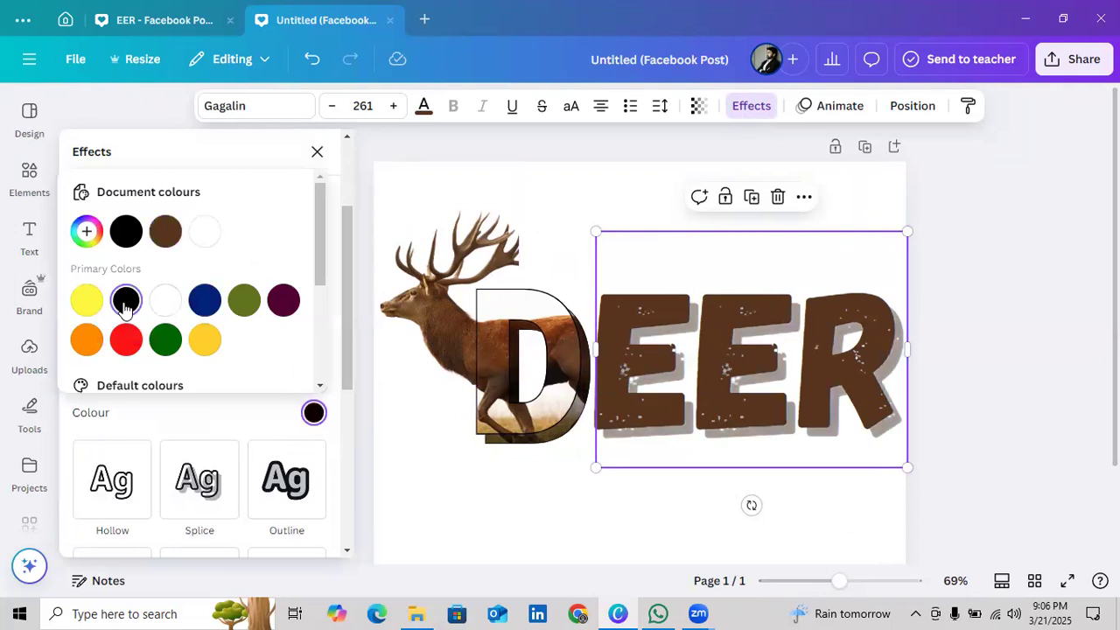
left_click(1022, 346)
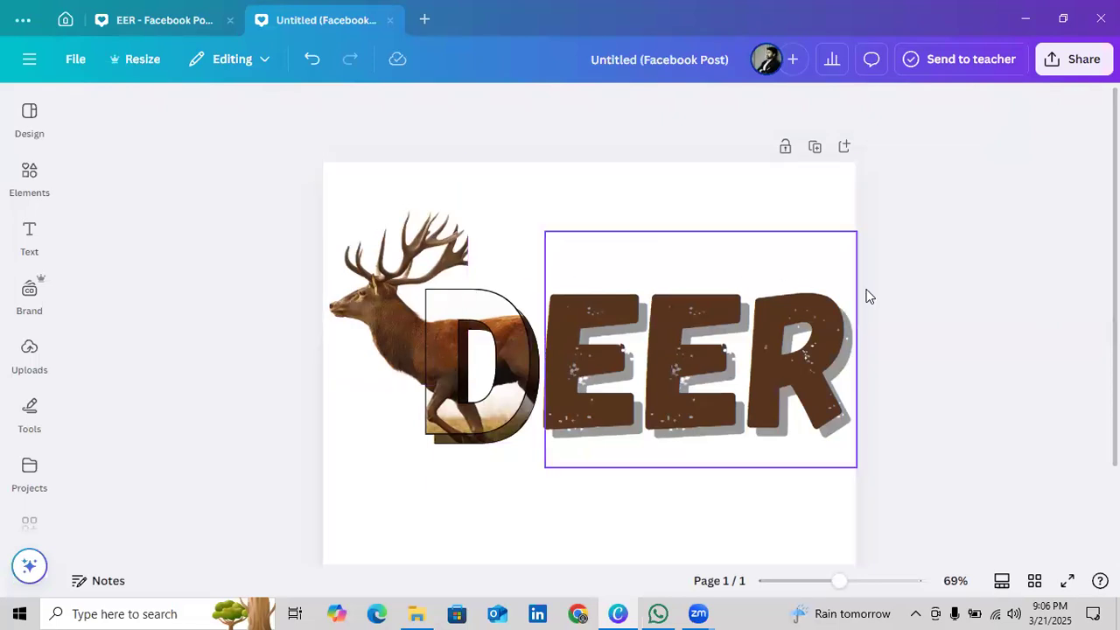
Remove the Shadow effect from the EER text
left_click(689, 305)
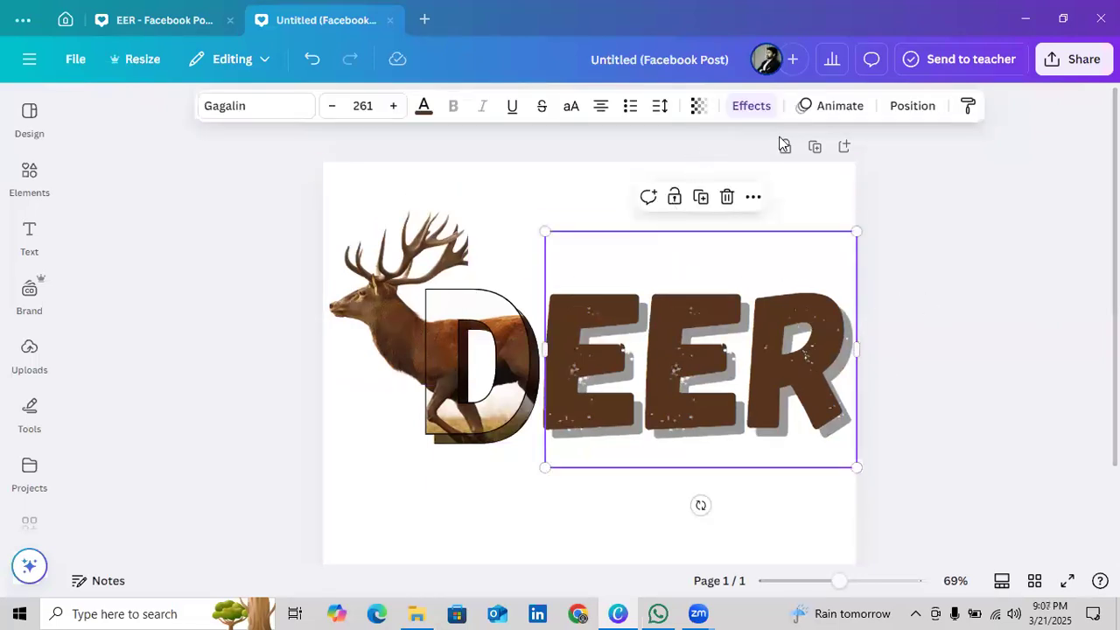
left_click(751, 106)
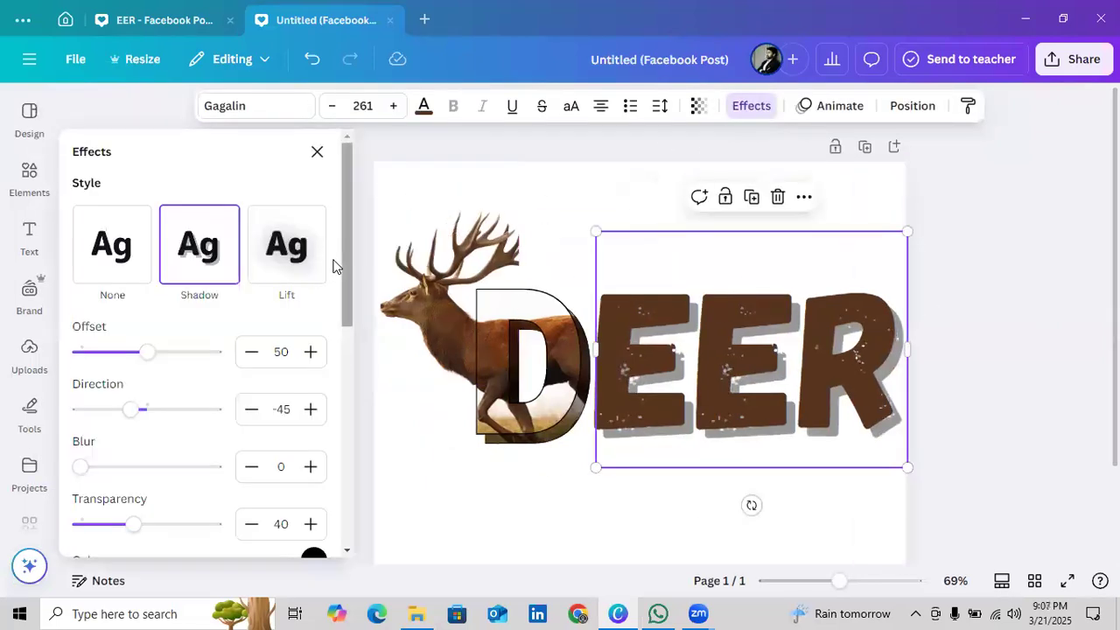
scroll(340, 276, "down", 1)
scroll(362, 215, "up", 1)
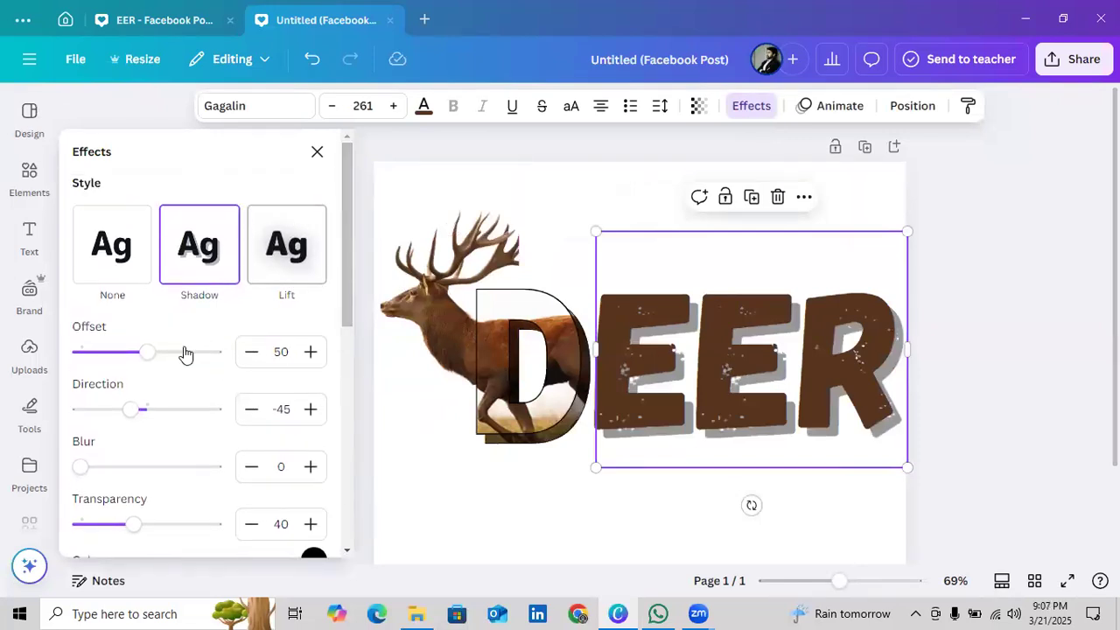
left_click(137, 269)
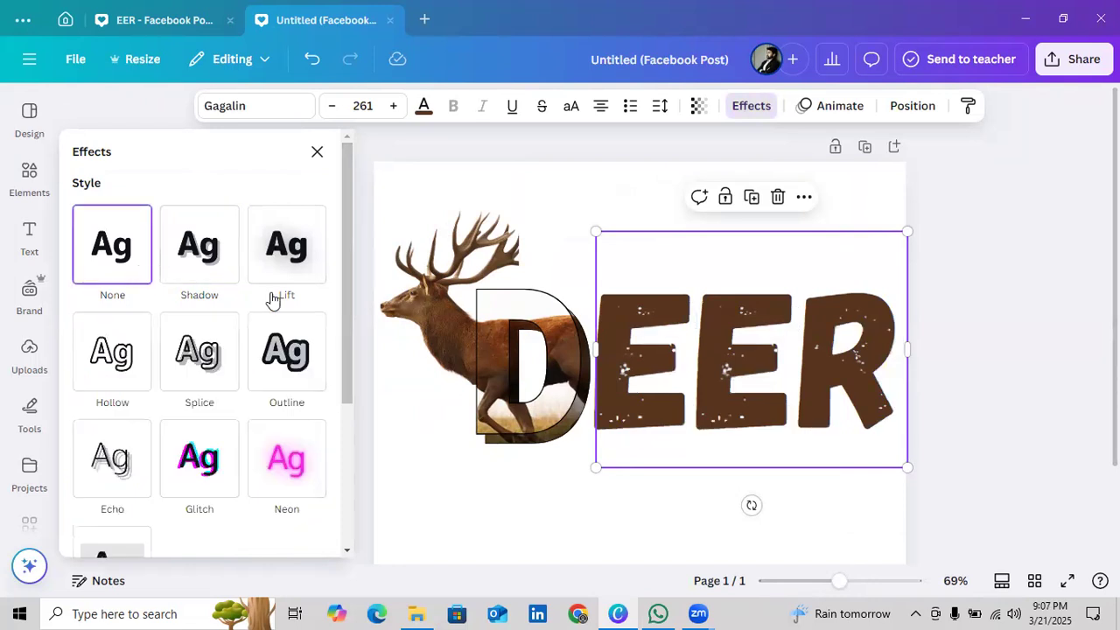
Try the Curve shape on the EER text and set its shape back to None
left_click_drag(351, 248, 295, 446)
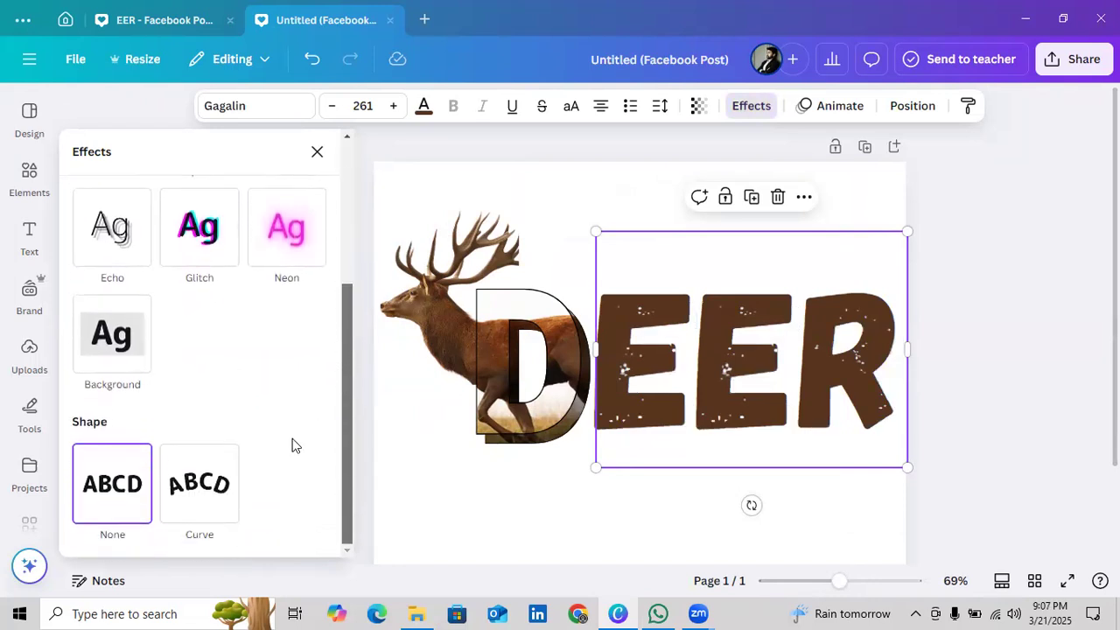
left_click(202, 502)
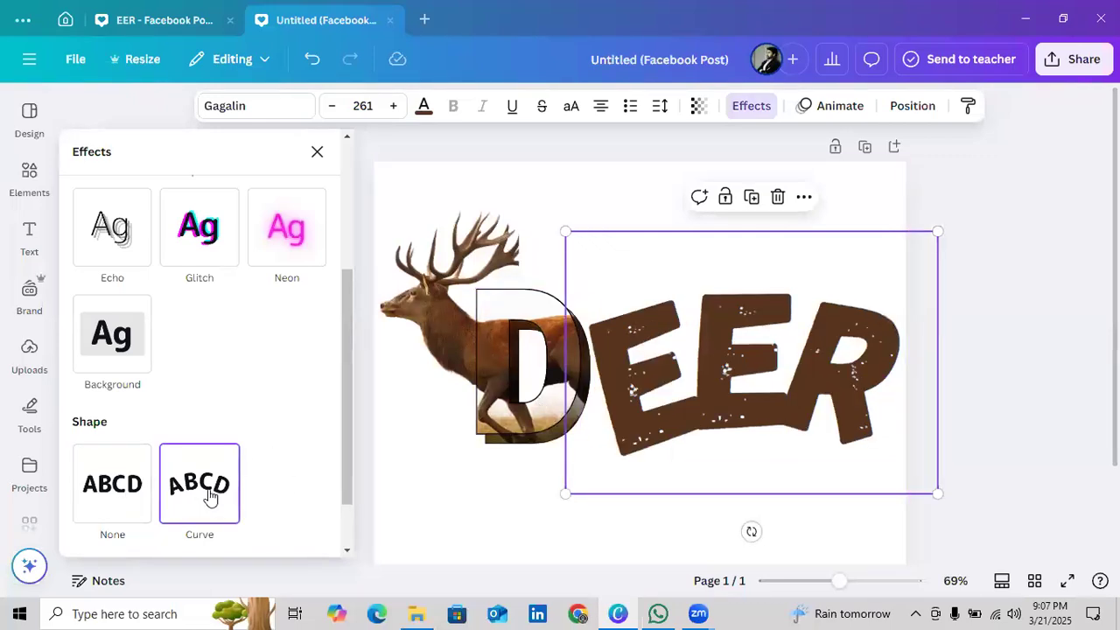
left_click(821, 402)
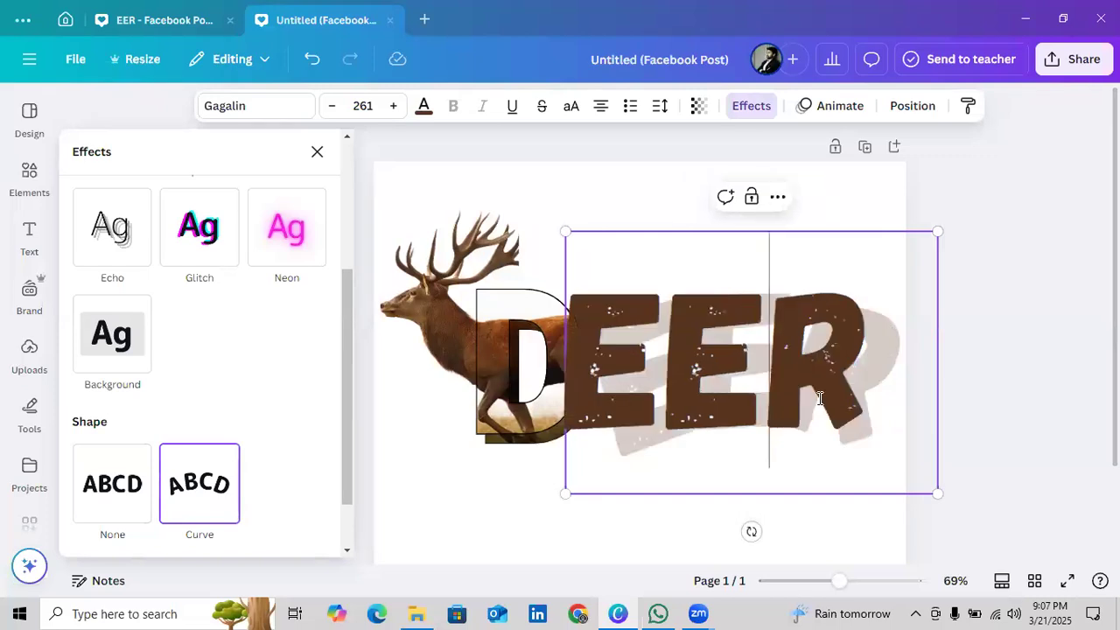
left_click(179, 494)
scroll(341, 503, "down", 1)
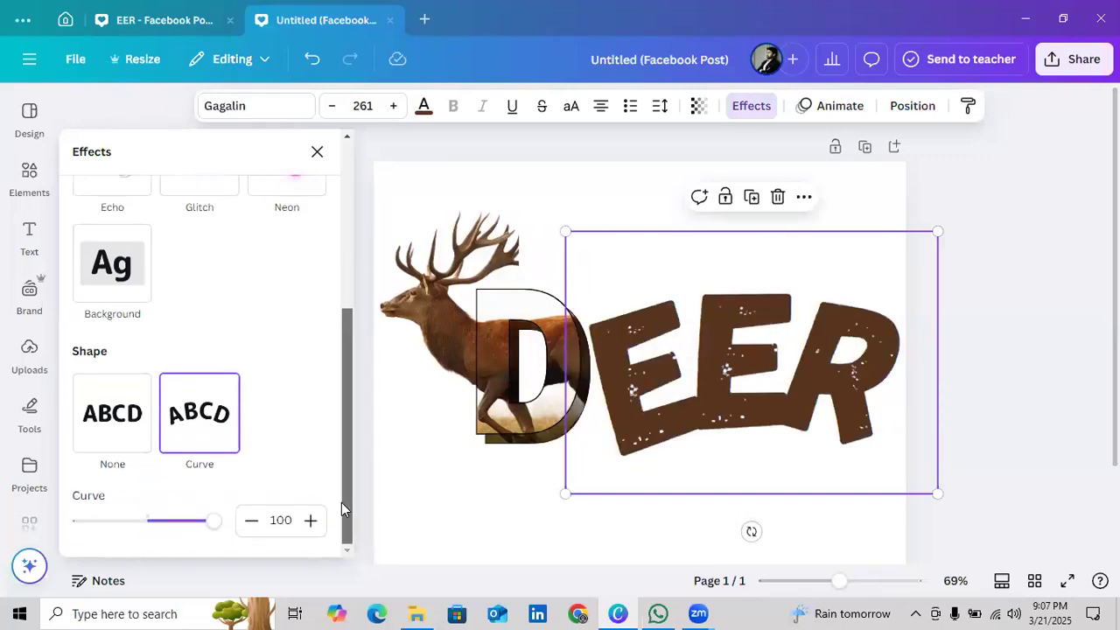
left_click_drag(214, 521, 272, 498)
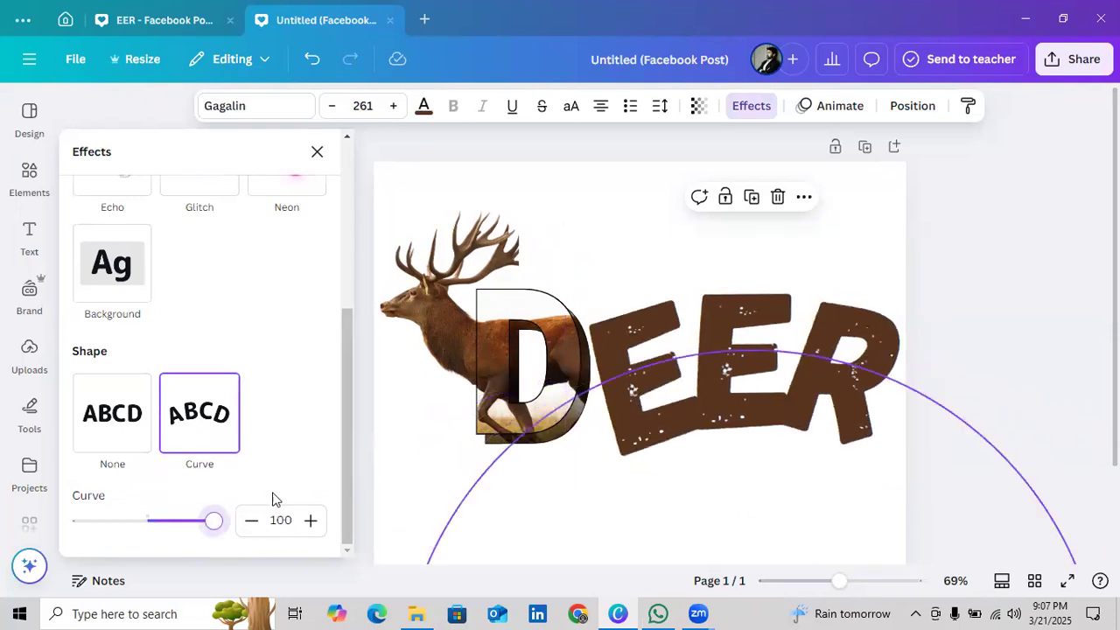
left_click_drag(202, 512, 193, 517)
left_click(123, 438)
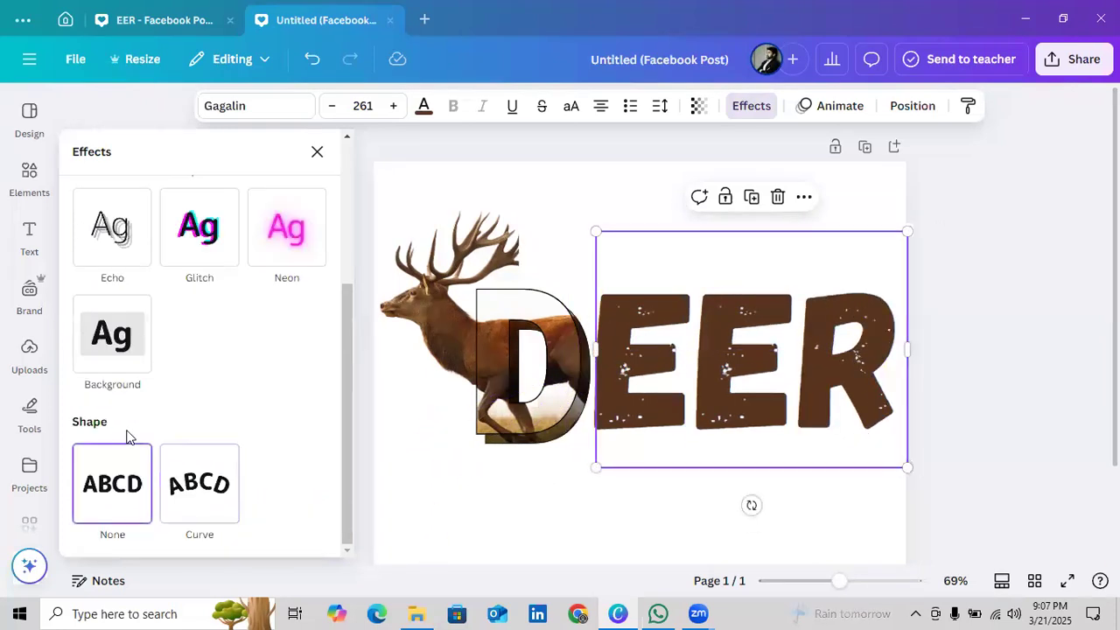
Apply the Shadow effect to the EER text, close the effect settings and deselect the text
left_click_drag(353, 383, 368, 225)
left_click(233, 267)
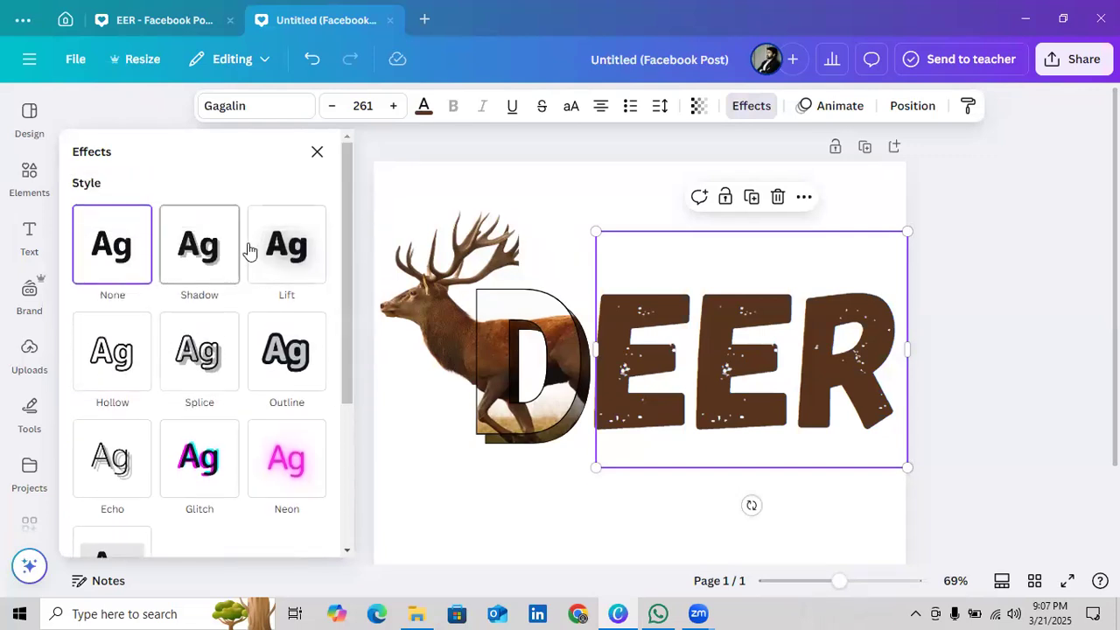
left_click(315, 155)
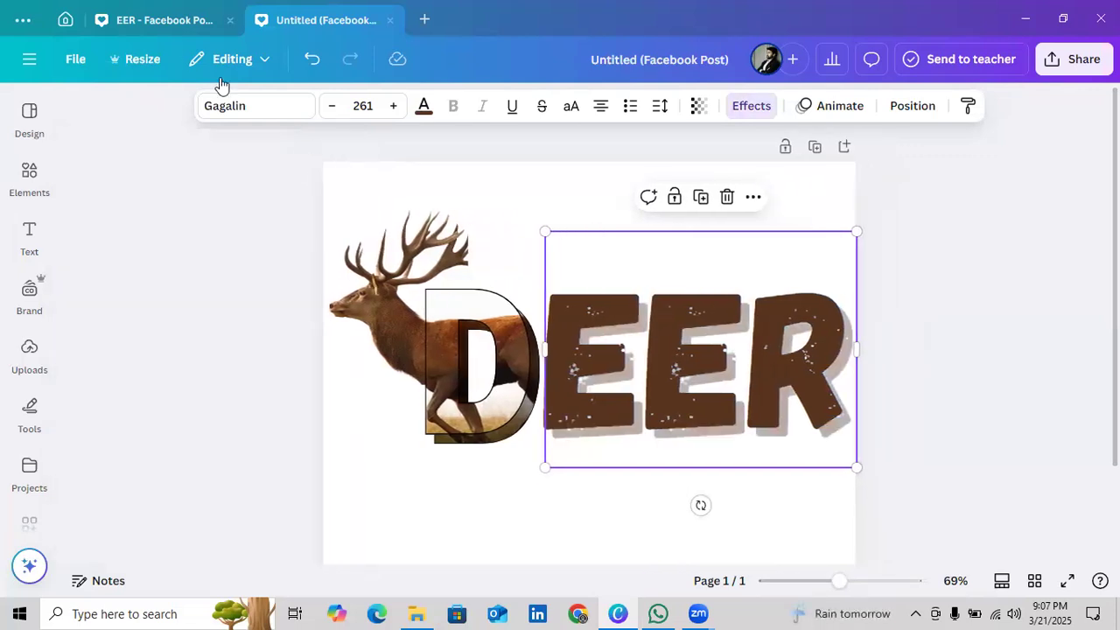
left_click(966, 262)
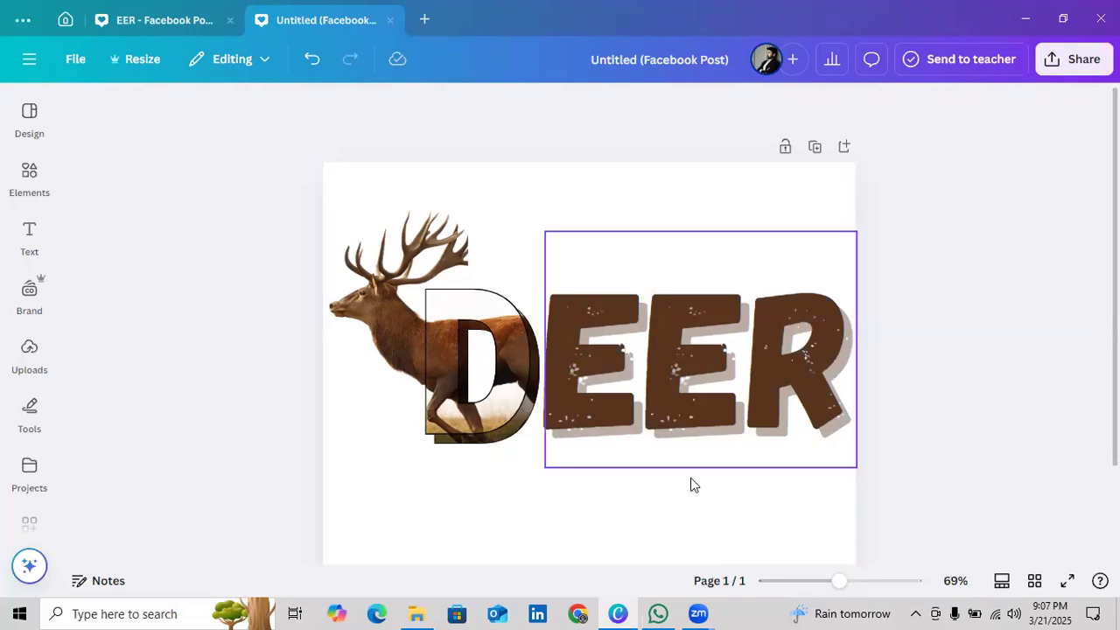
left_click(29, 118)
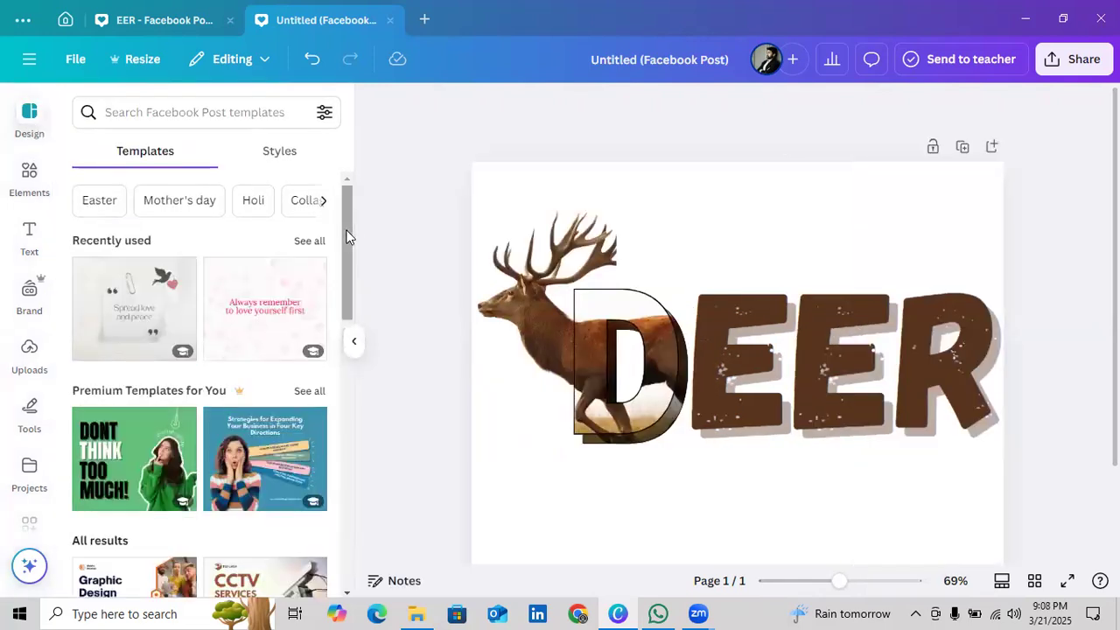
left_click(659, 224)
left_click_drag(343, 253, 302, 176)
left_click(391, 158)
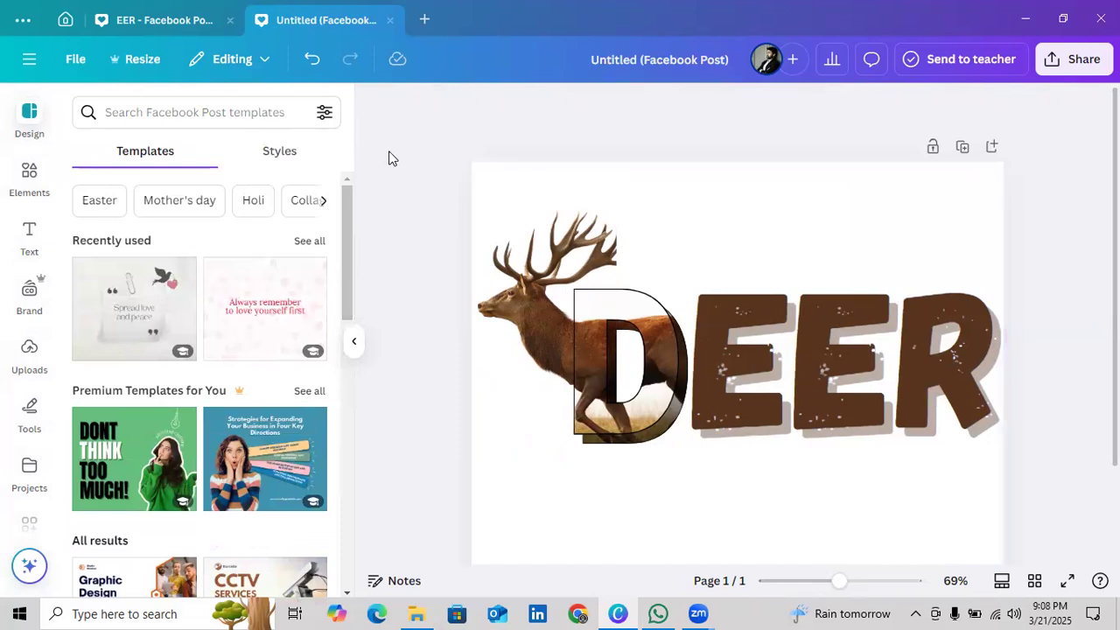
left_click(360, 341)
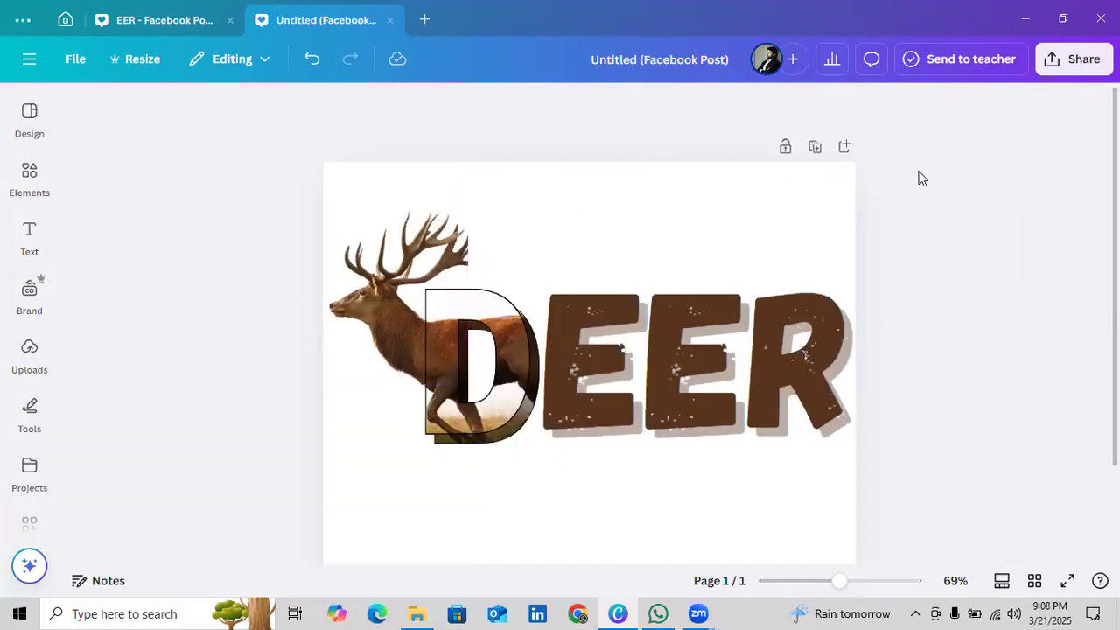
Search the Facebook Post templates for "ZOO"
left_click(14, 129)
left_click(143, 117)
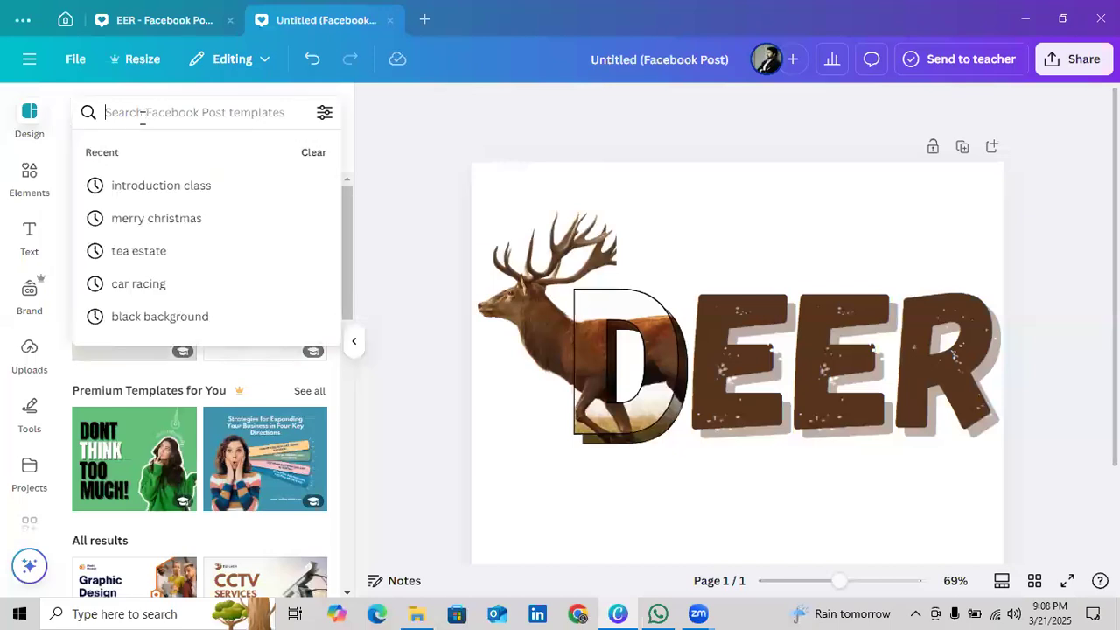
type("zoo")
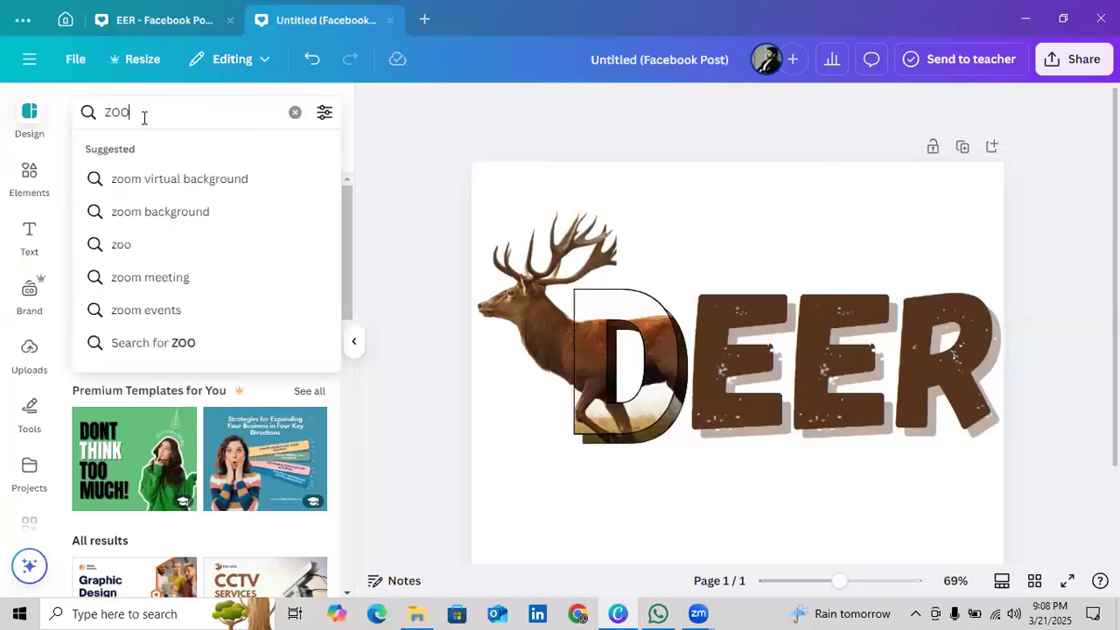
key("Return")
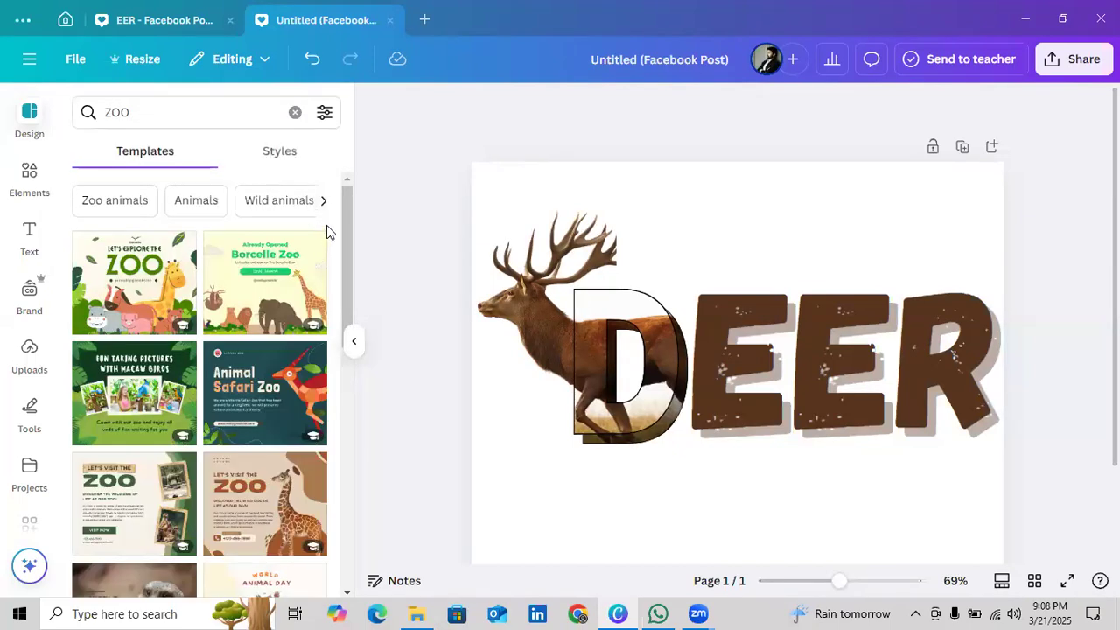
Examine the zoo and wildlife template results for a layout that suits the deer lettering
scroll(310, 294, "down", 3)
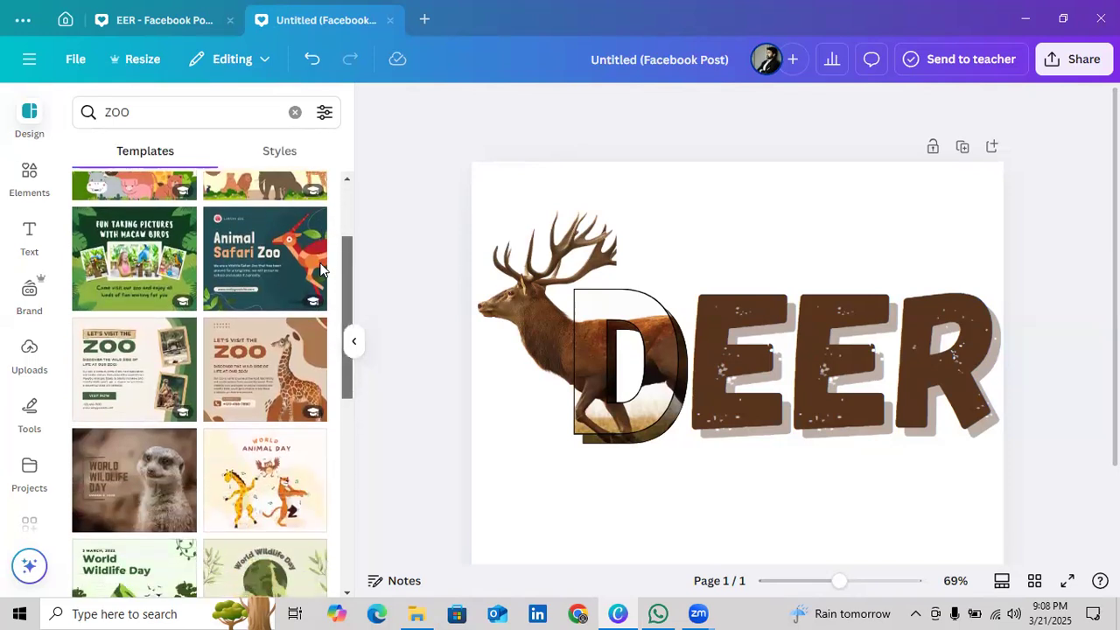
scroll(302, 349, "down", 2)
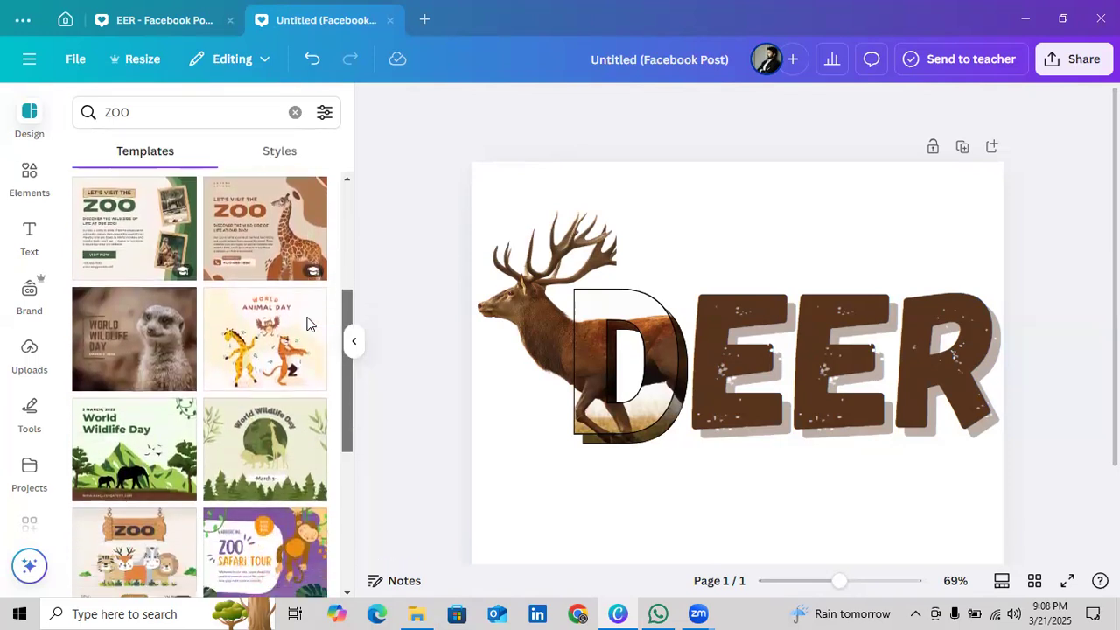
scroll(299, 369, "down", 4)
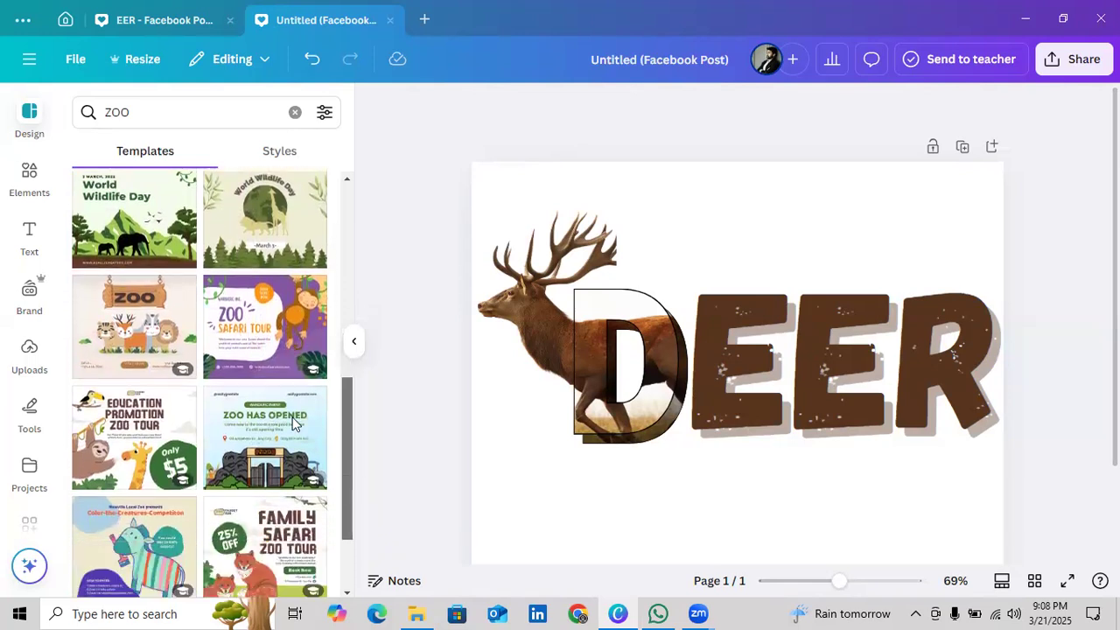
scroll(289, 481, "down", 5)
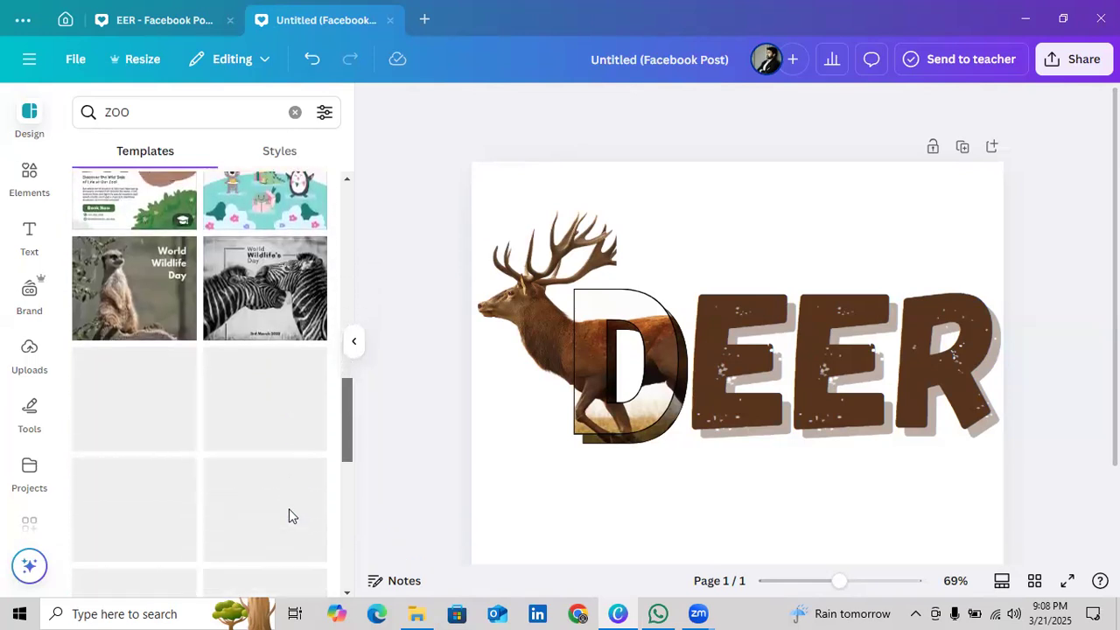
scroll(287, 509, "up", 1)
scroll(262, 504, "down", 1)
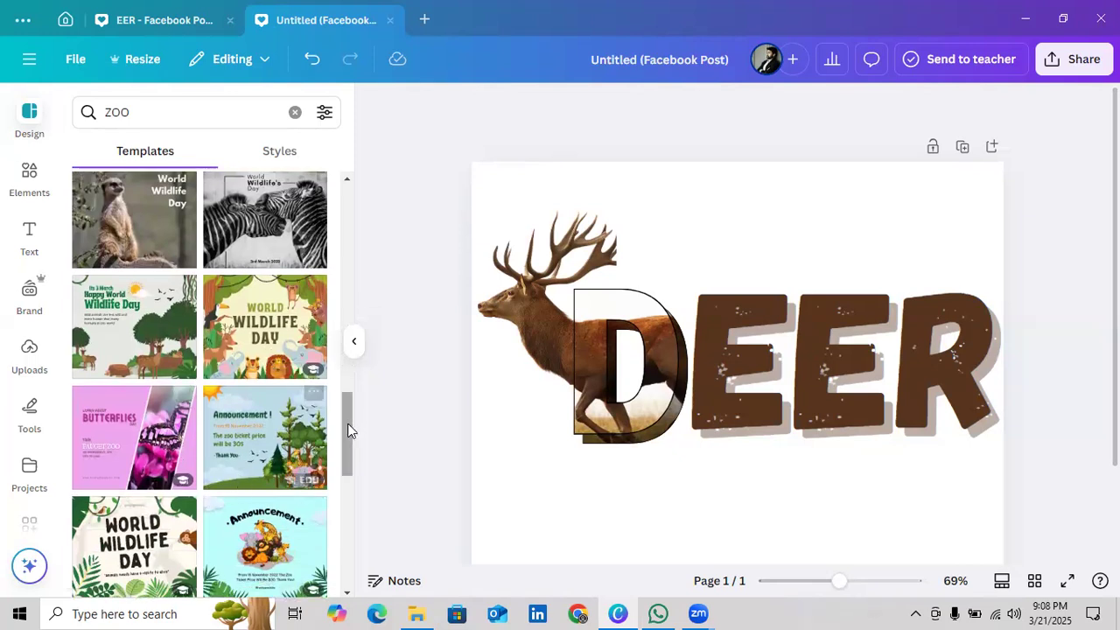
scroll(348, 502, "down", 3)
scroll(348, 497, "down", 4)
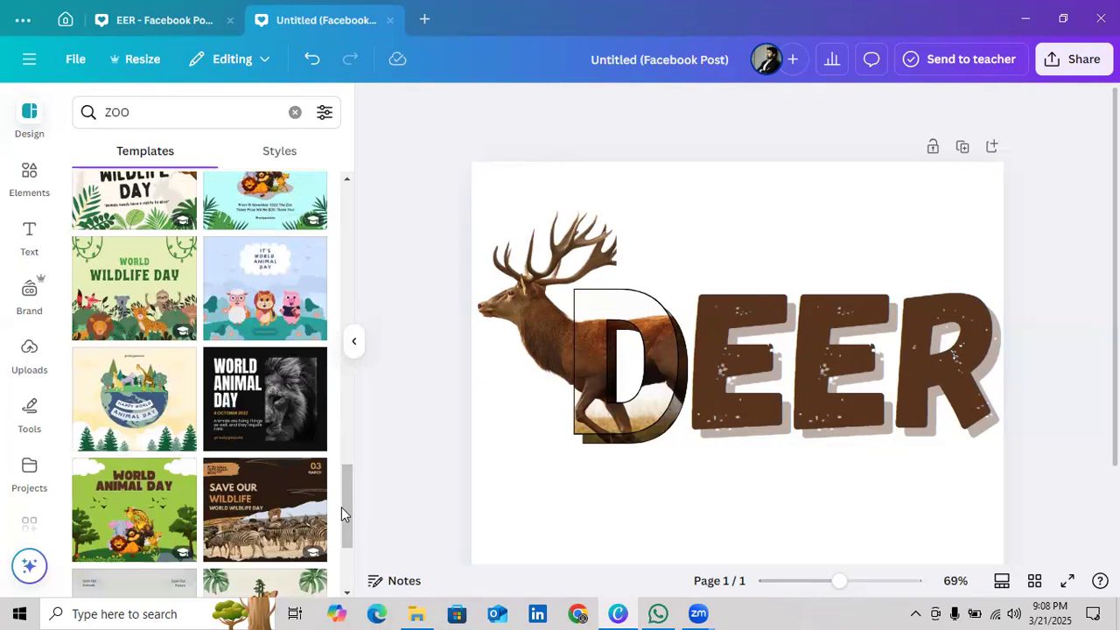
scroll(351, 503, "down", 3)
scroll(351, 503, "down", 1)
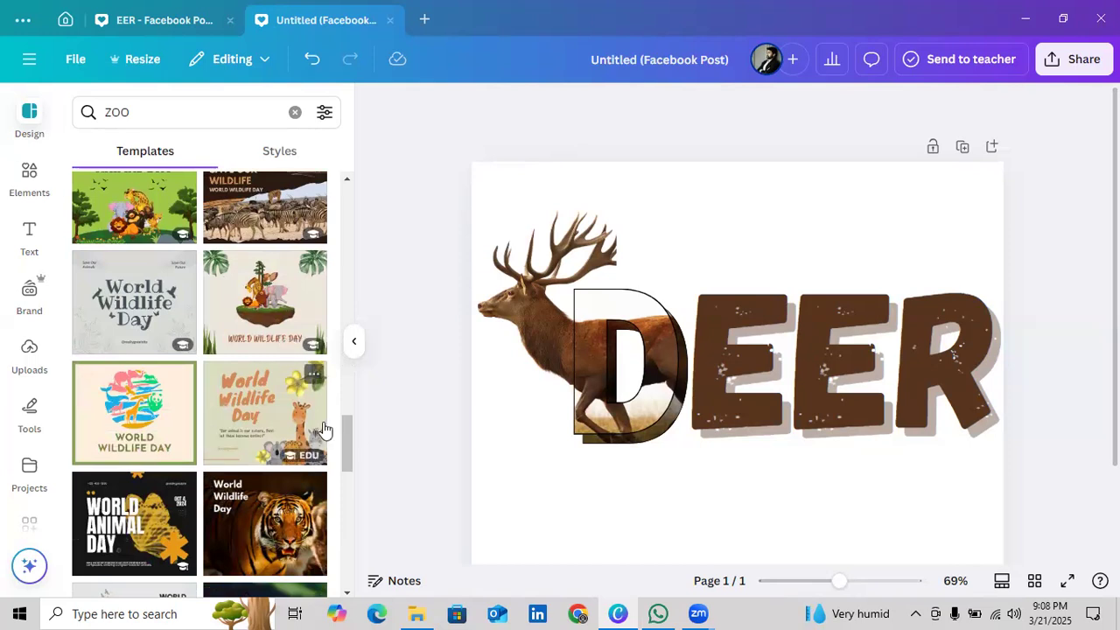
left_click_drag(344, 449, 347, 510)
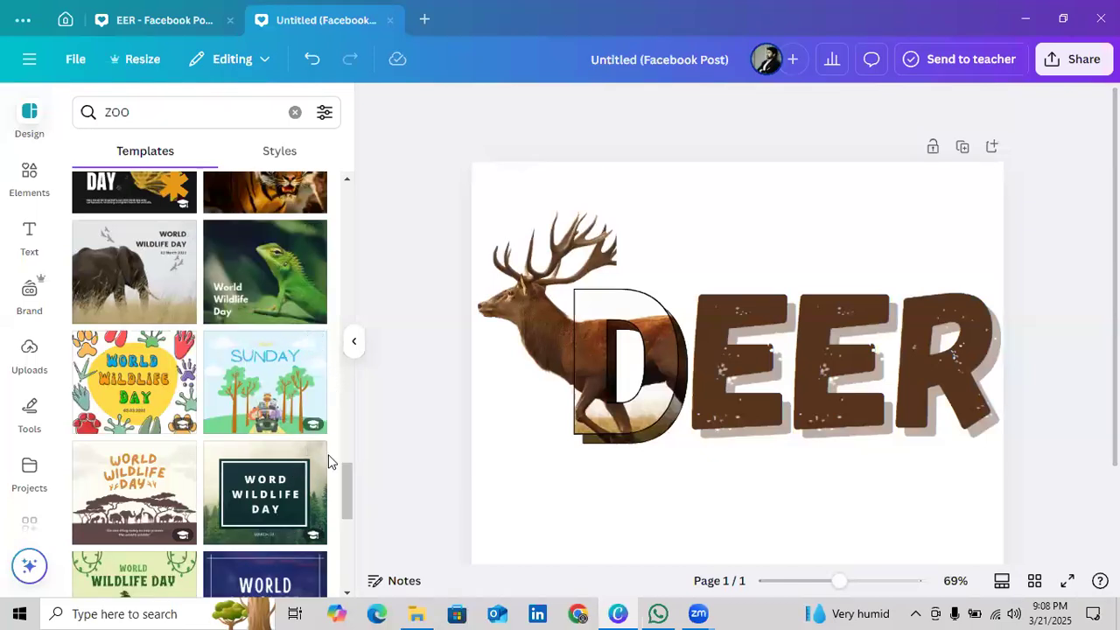
scroll(349, 490, "down", 3)
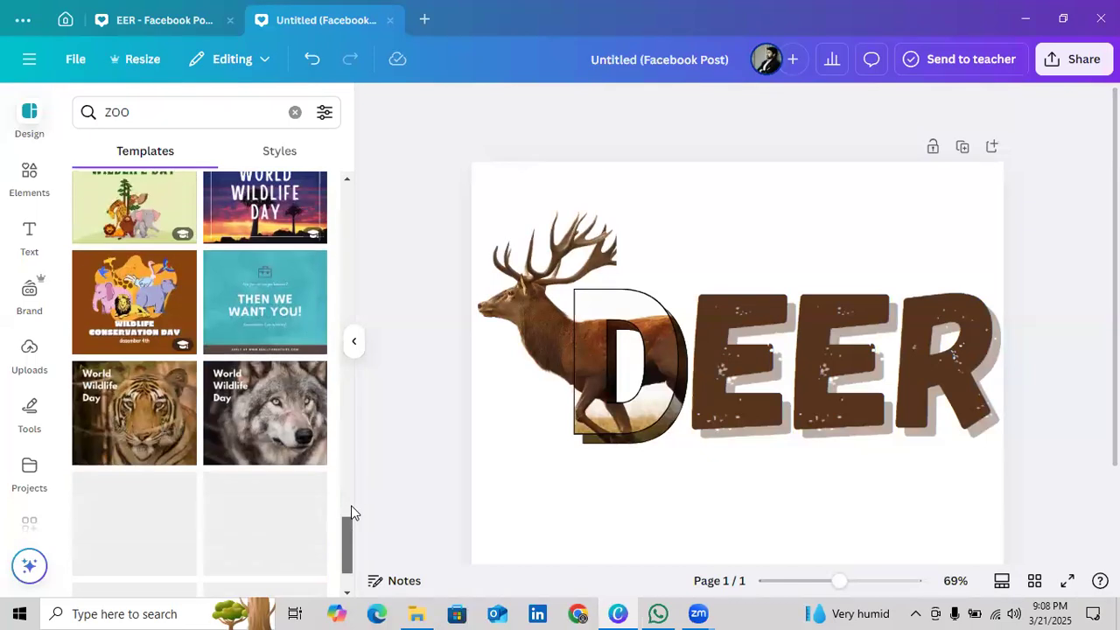
scroll(352, 511, "down", 3)
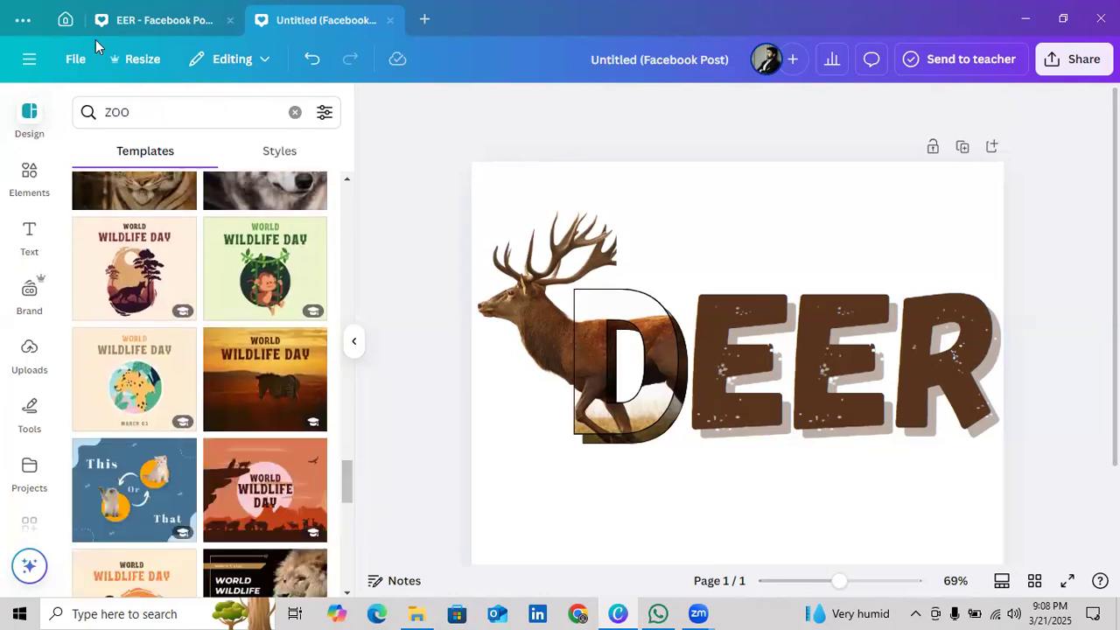
Replace the template search with "wild" and run it
left_click(295, 112)
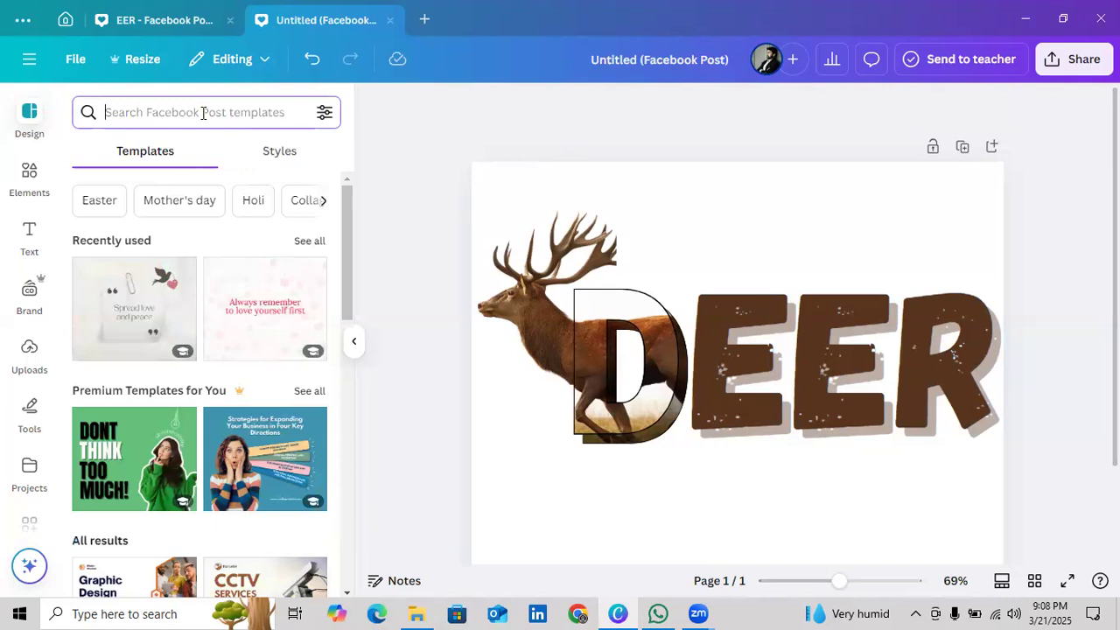
type("wid")
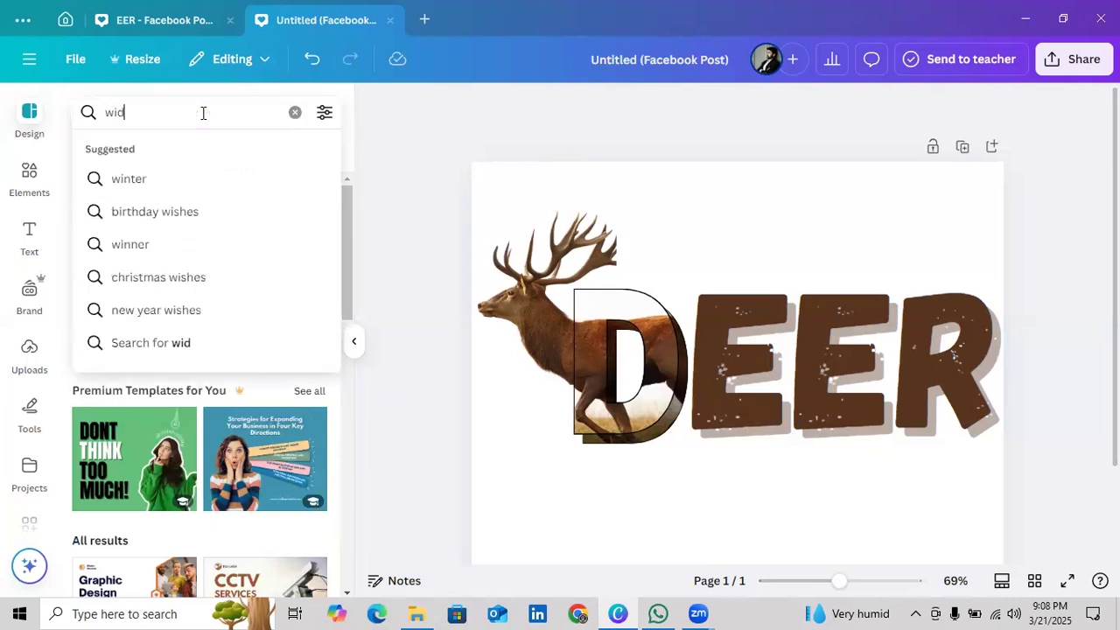
key("BackSpace")
type("ld")
key("Return")
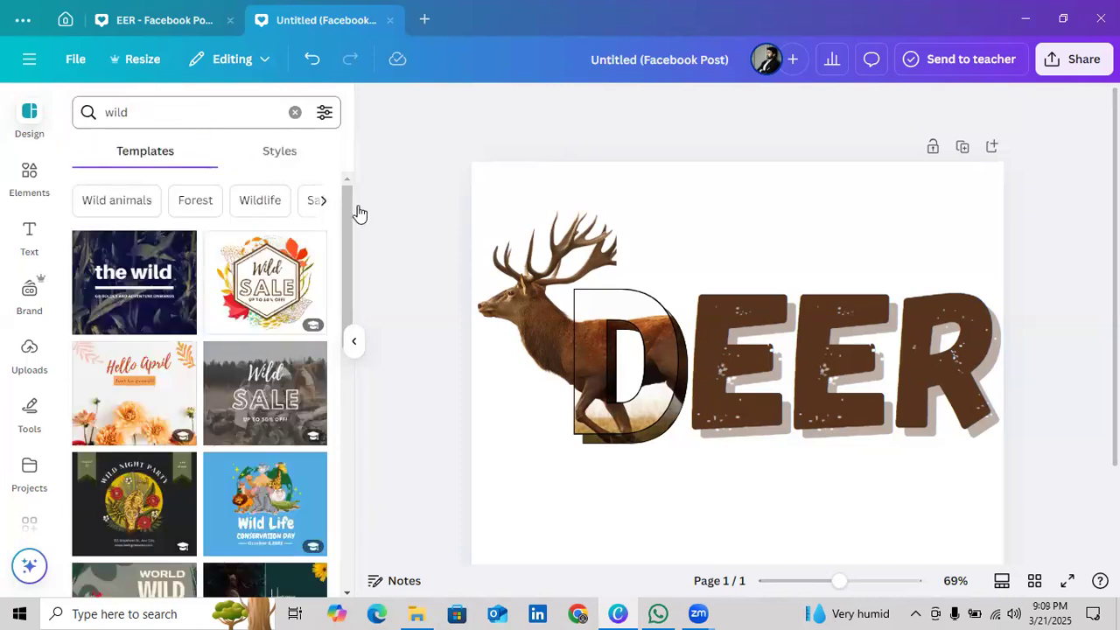
Add the Realistic Letter Picture World Wild Life Day Facebook Post template as a new page
left_click_drag(347, 234, 342, 408)
left_click(264, 400)
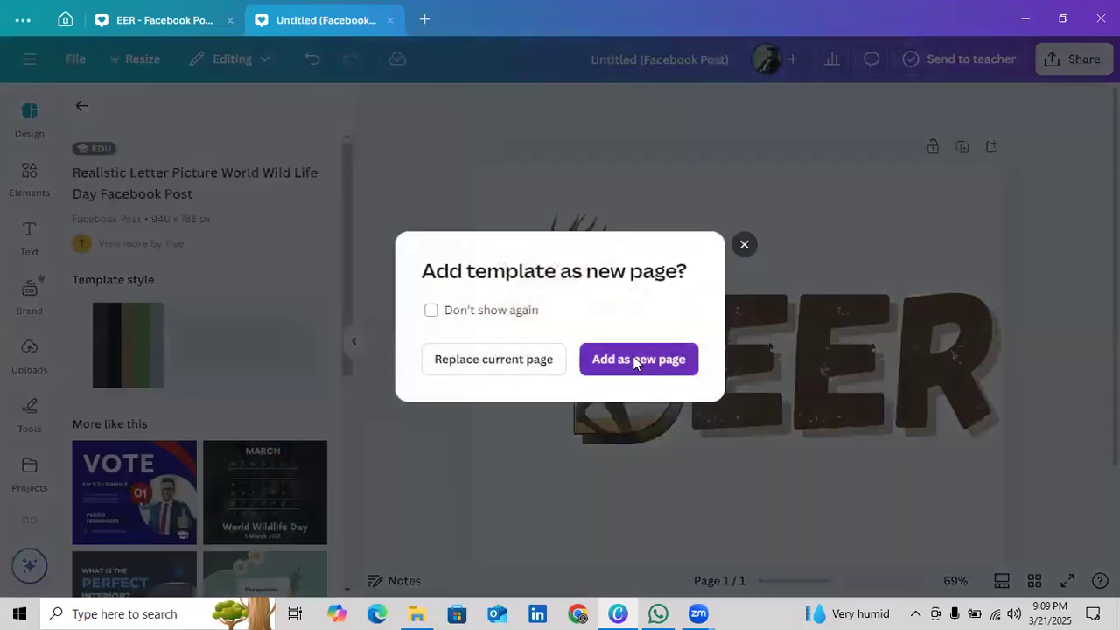
left_click(632, 359)
left_click(511, 234)
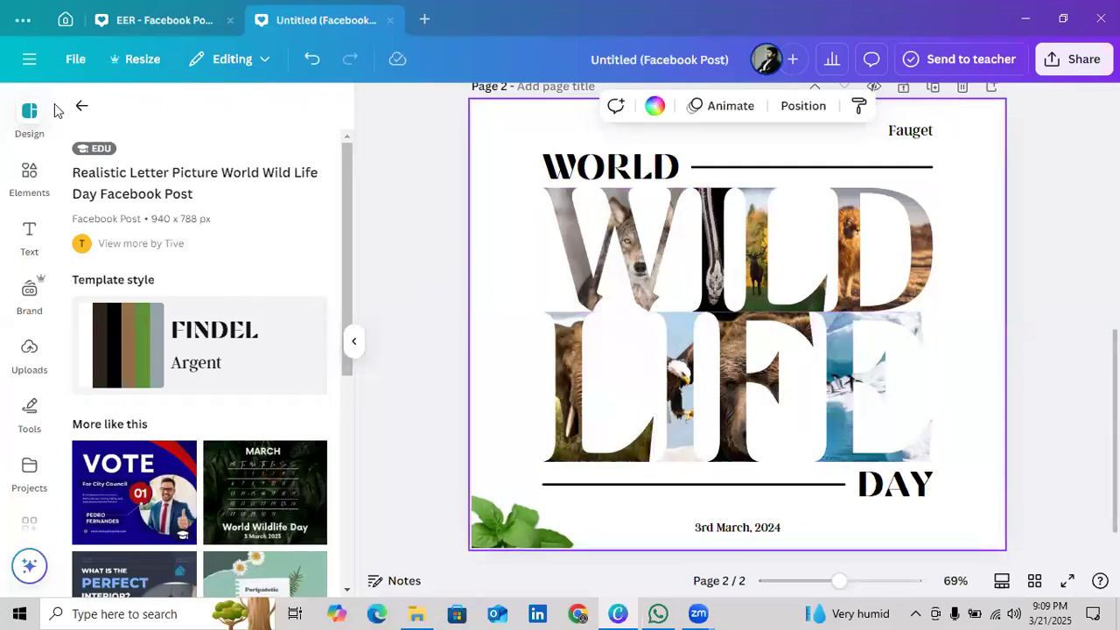
Return to the template library, look through more templates and delete the World Wild Life Day page
left_click(81, 105)
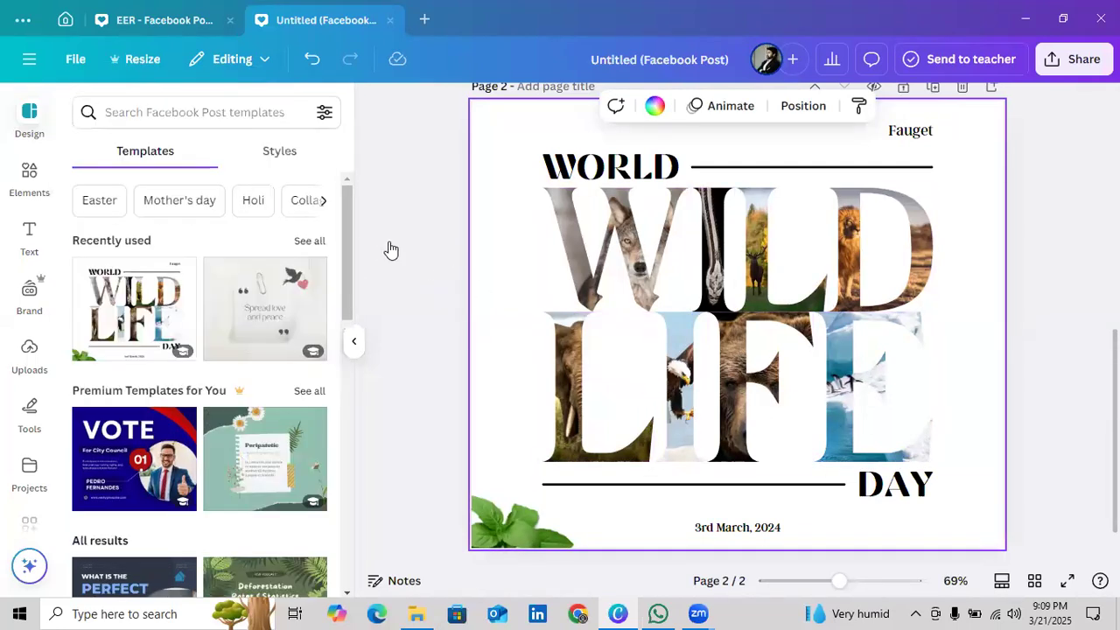
scroll(306, 393, "down", 6)
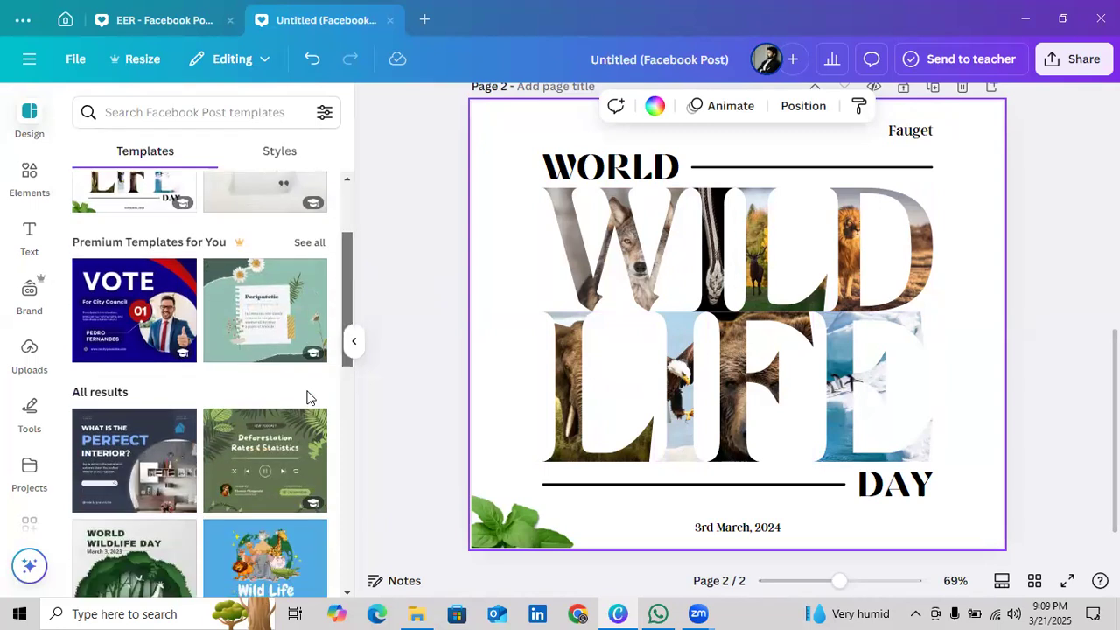
scroll(302, 470, "down", 3)
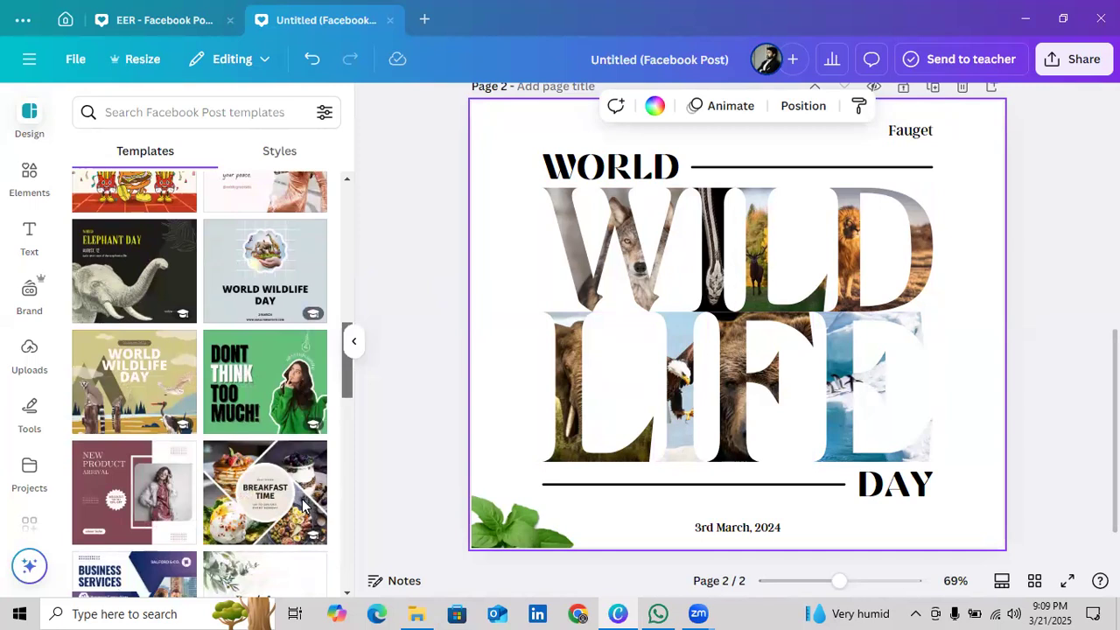
left_click_drag(303, 500, 303, 497)
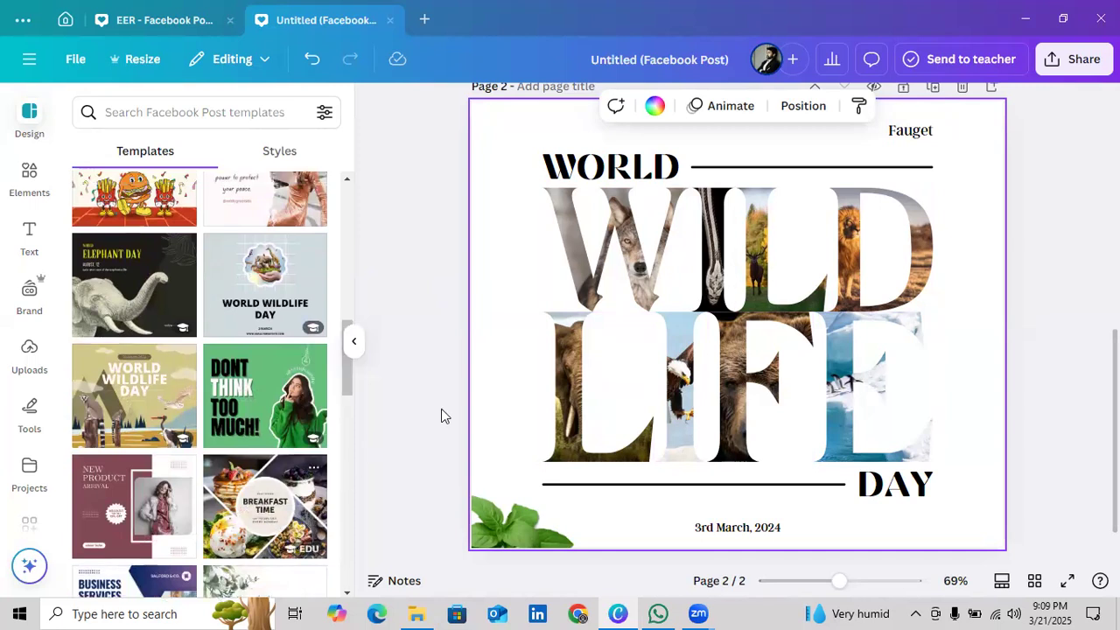
left_click(963, 87)
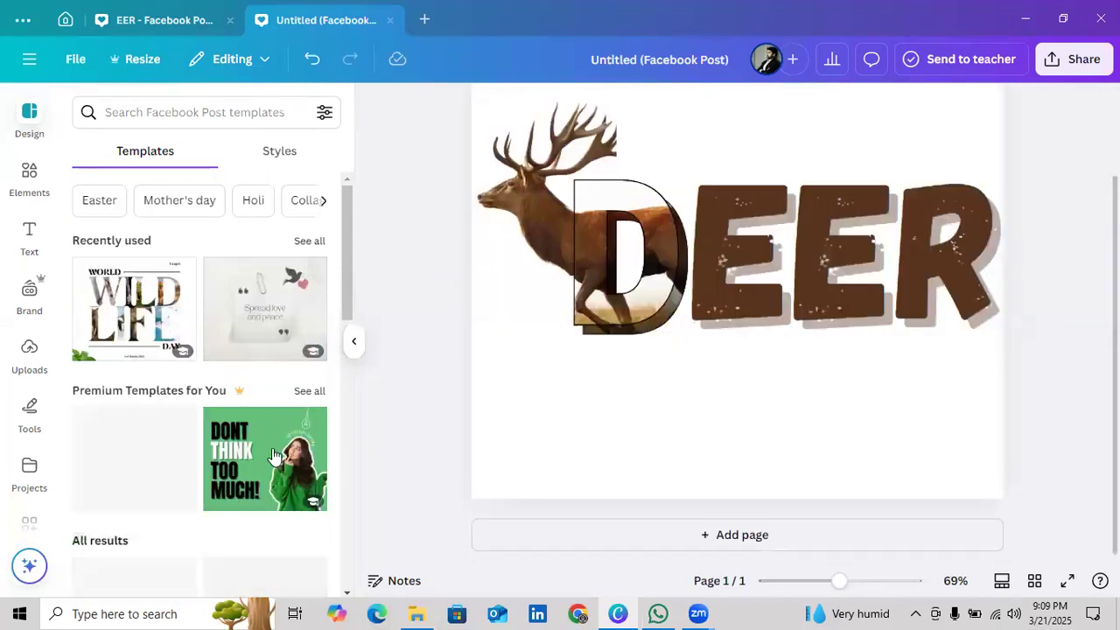
Add the Green and Black Quote Facebook Post template as a new page and nudge its woman photo slightly
left_click(273, 455)
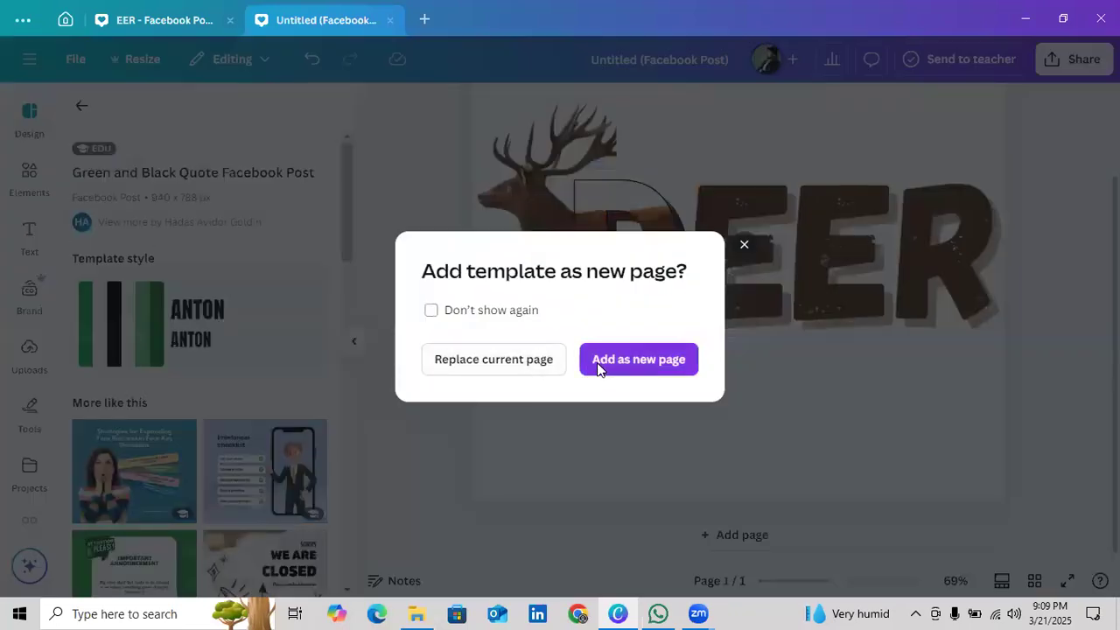
left_click(599, 365)
left_click(597, 218)
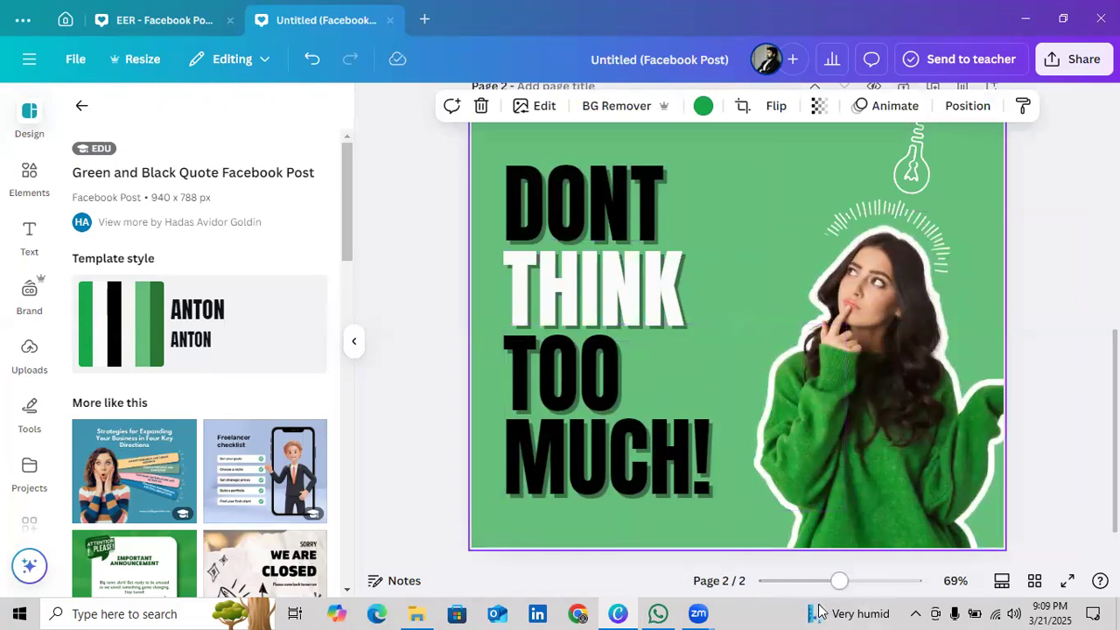
mouse_move(839, 581)
left_mouse_down()
mouse_move(819, 606)
mouse_move(831, 584)
left_mouse_up()
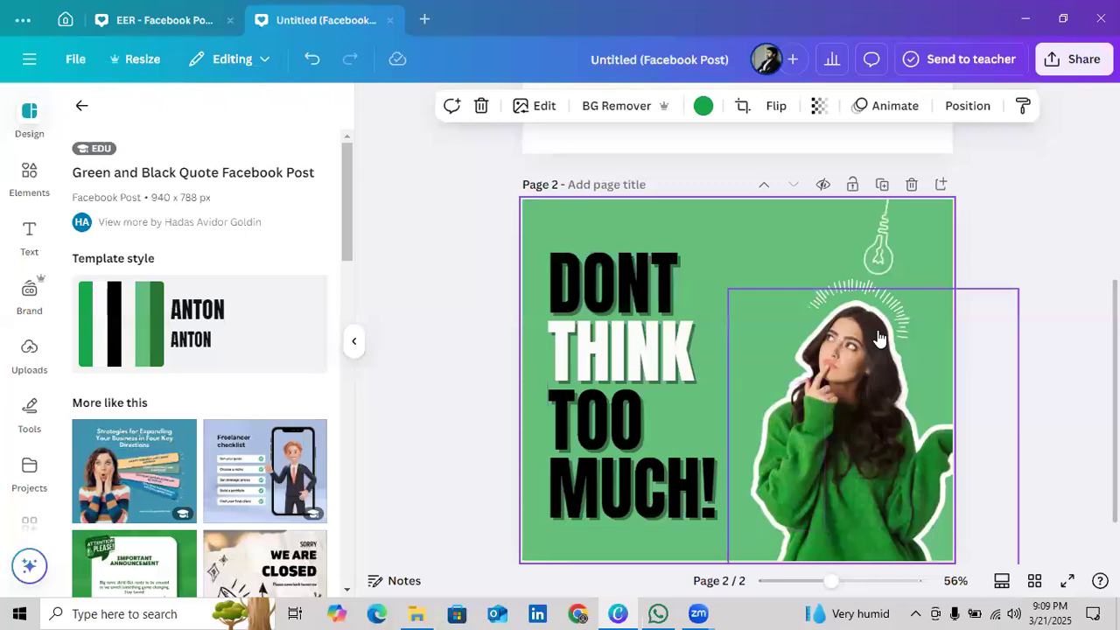
left_click_drag(926, 435, 918, 410)
left_click_drag(831, 371, 834, 362)
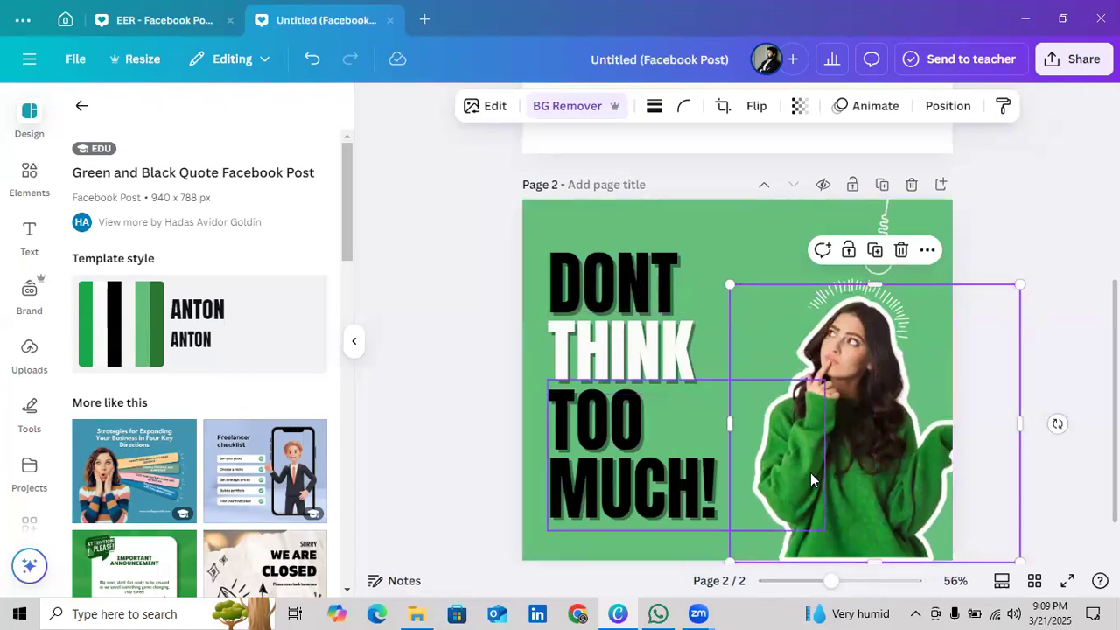
Inspect the DONT heading's text settings and the green background's colour settings on the quote template page
left_click(353, 343)
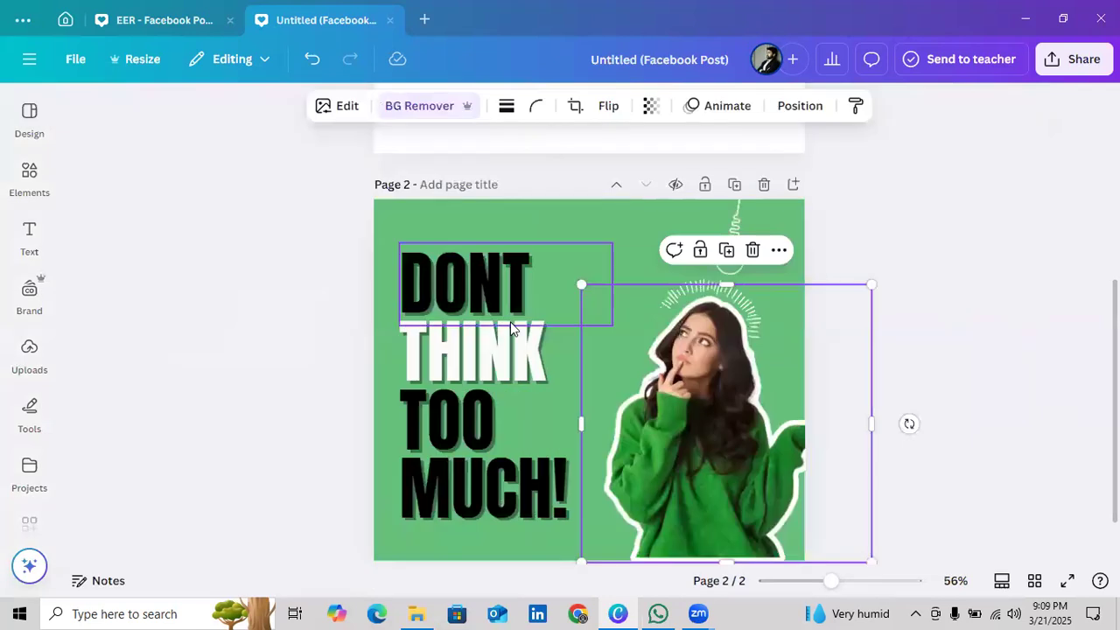
left_click(492, 315)
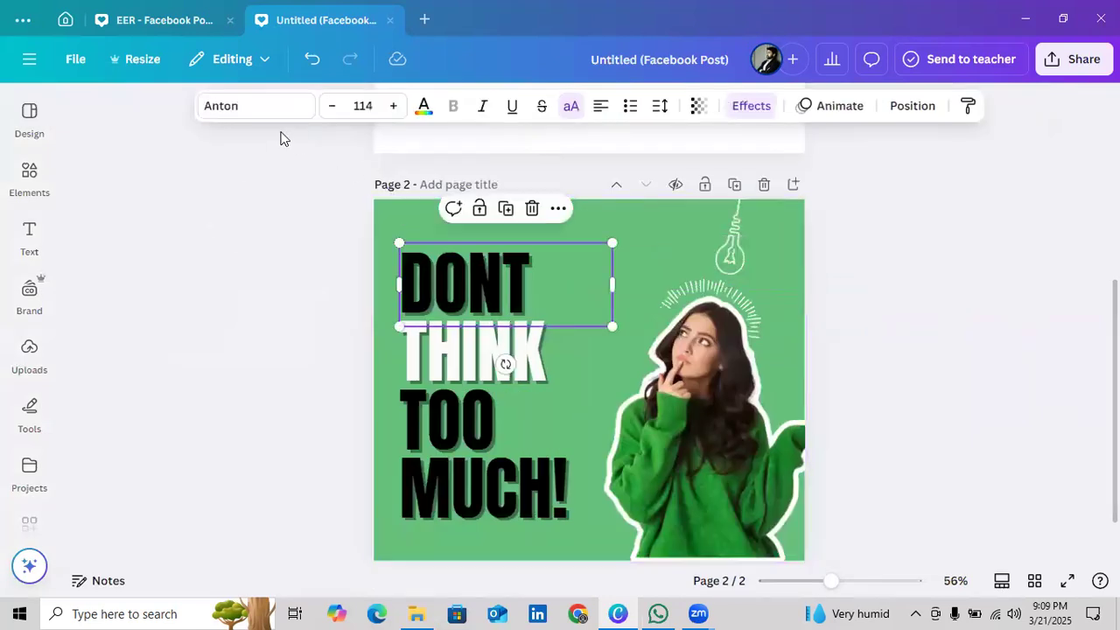
left_click(647, 230)
left_click(554, 110)
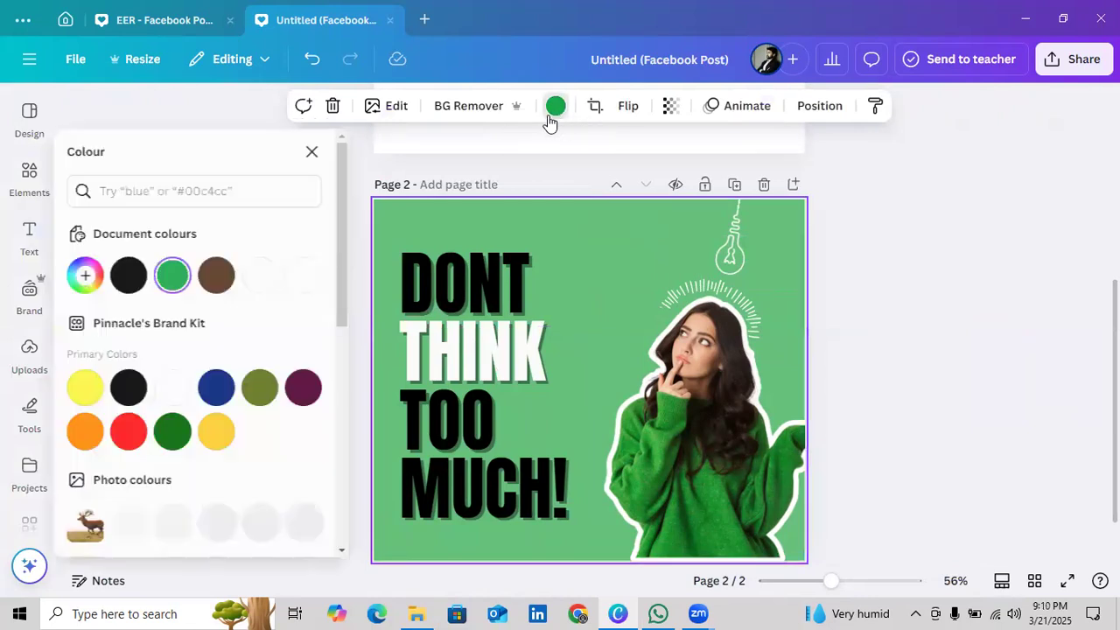
left_click(177, 277)
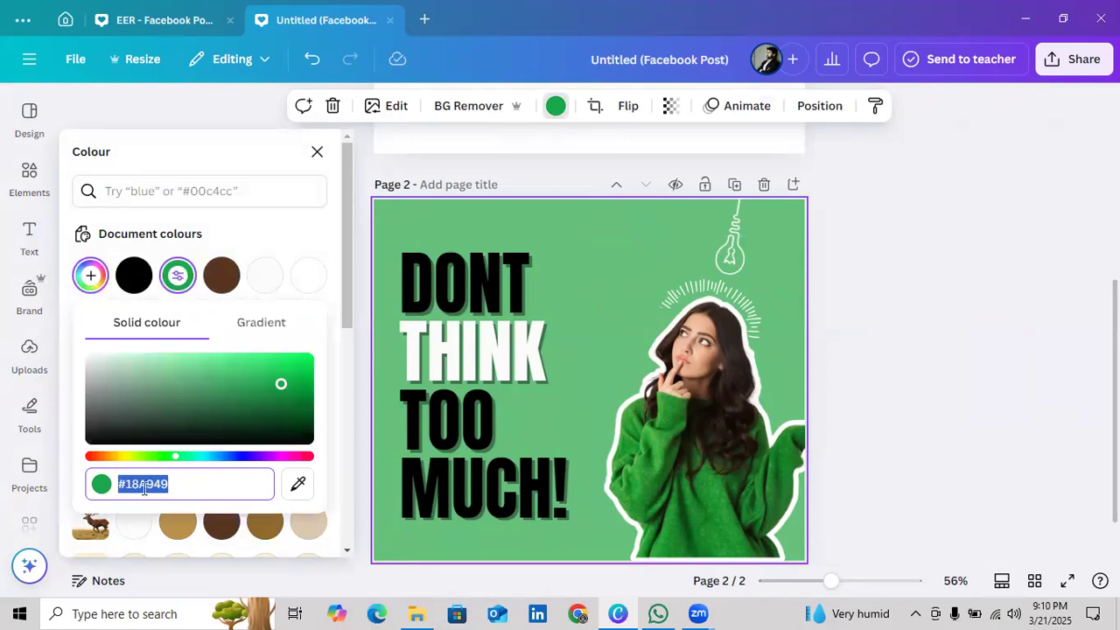
left_click(317, 154)
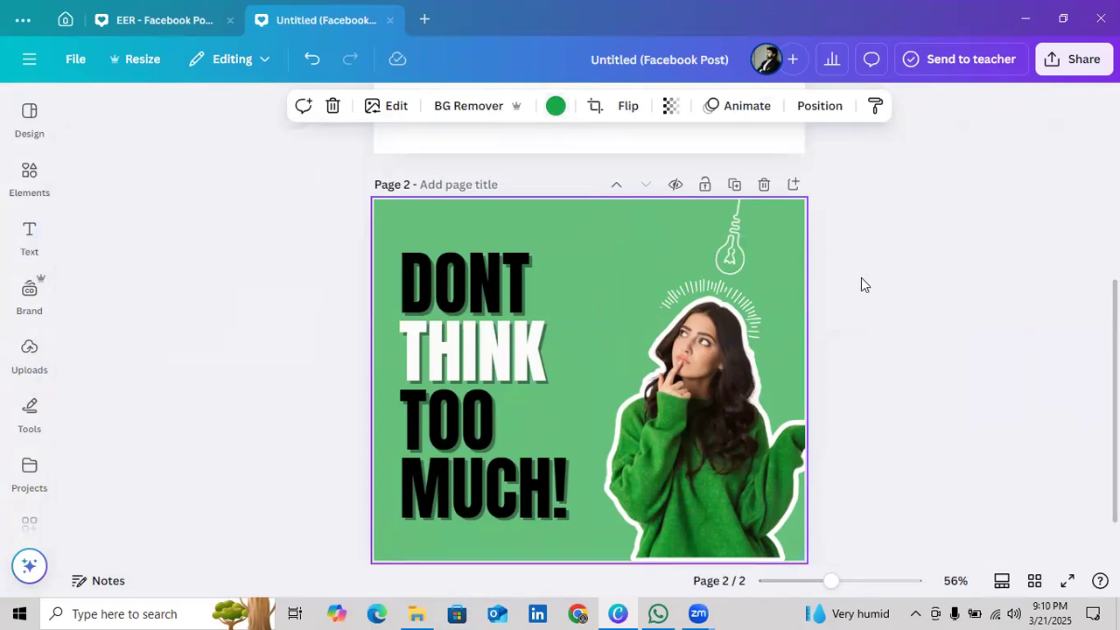
Delete the Green and Black Quote page, keeping only the DEER page
scroll(861, 277, "up", 5)
scroll(852, 295, "down", 5)
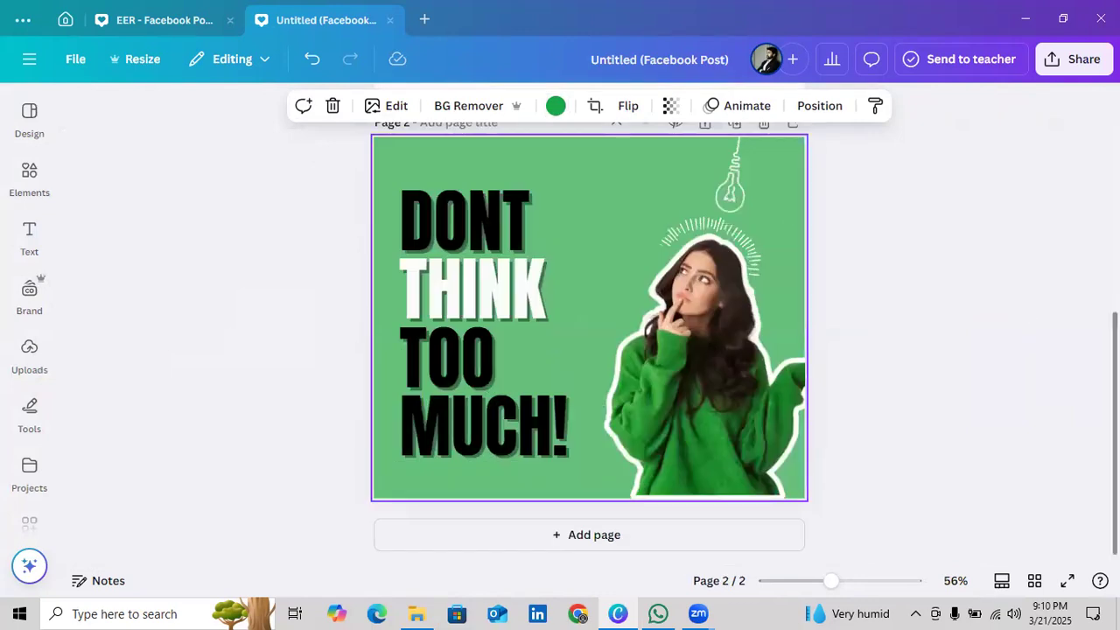
scroll(735, 223, "up", 2)
left_click(761, 187)
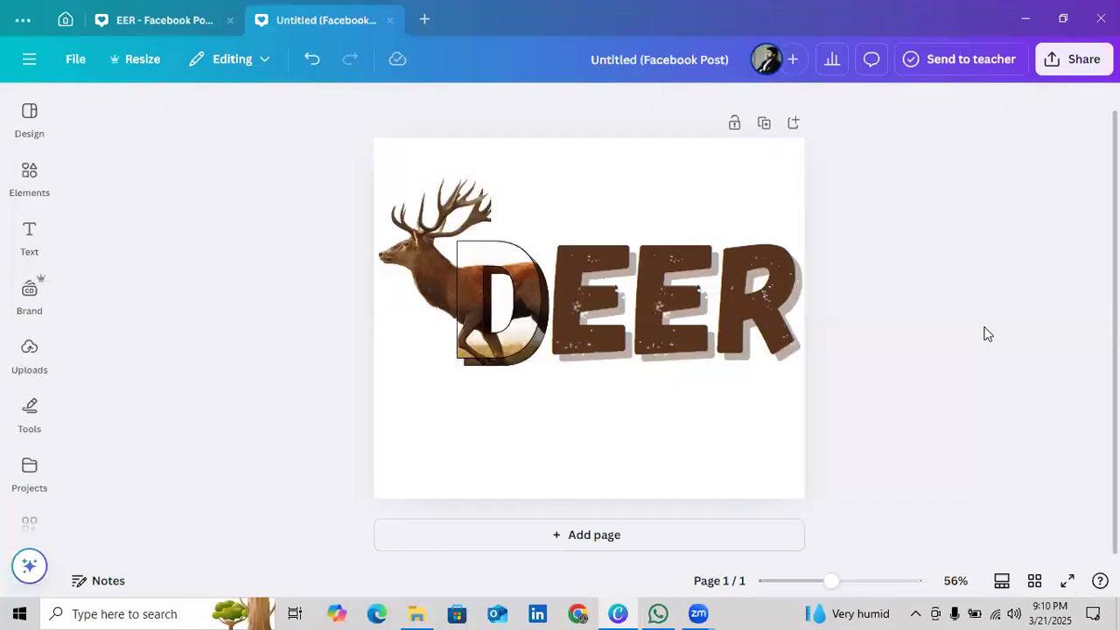
Return to the general template library and add a blank second page below the DEER page
left_click(29, 117)
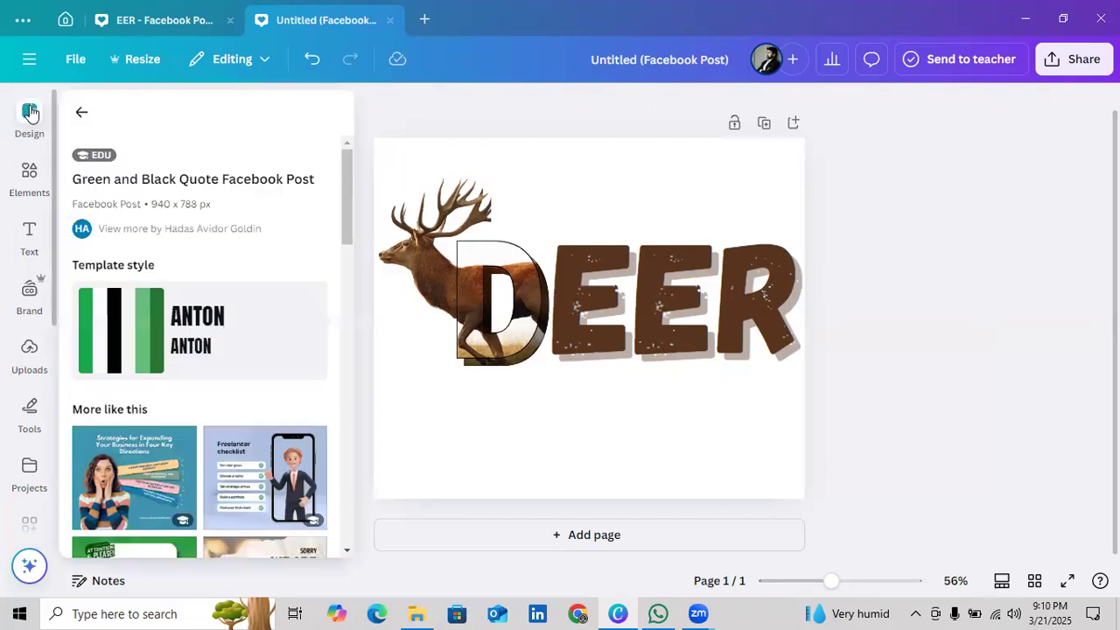
left_click(83, 105)
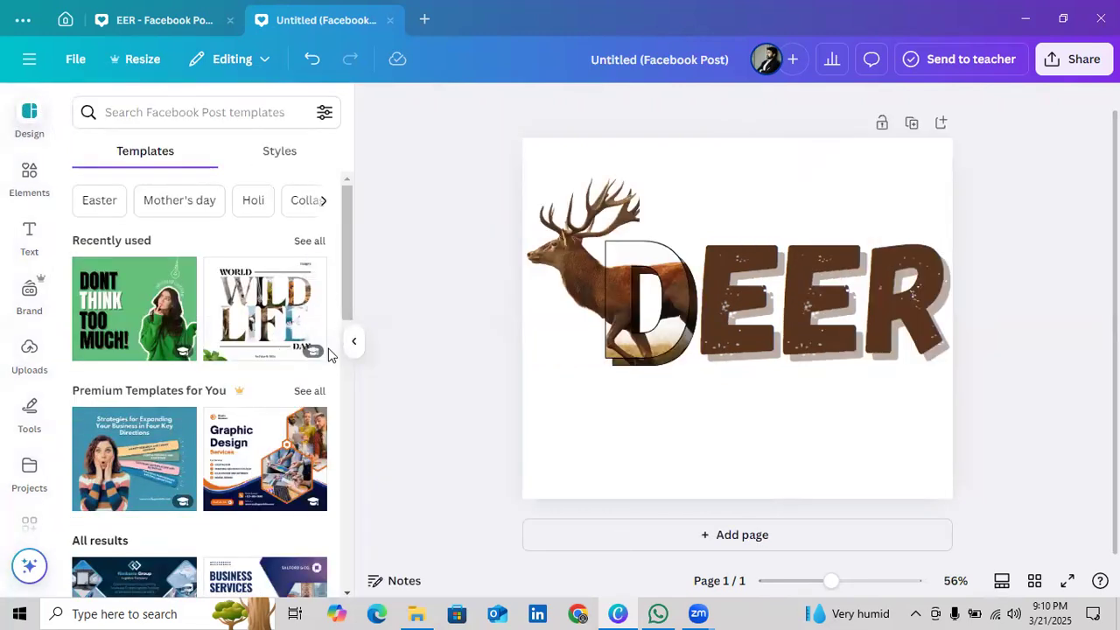
left_click_drag(348, 403, 350, 245)
left_click(735, 534)
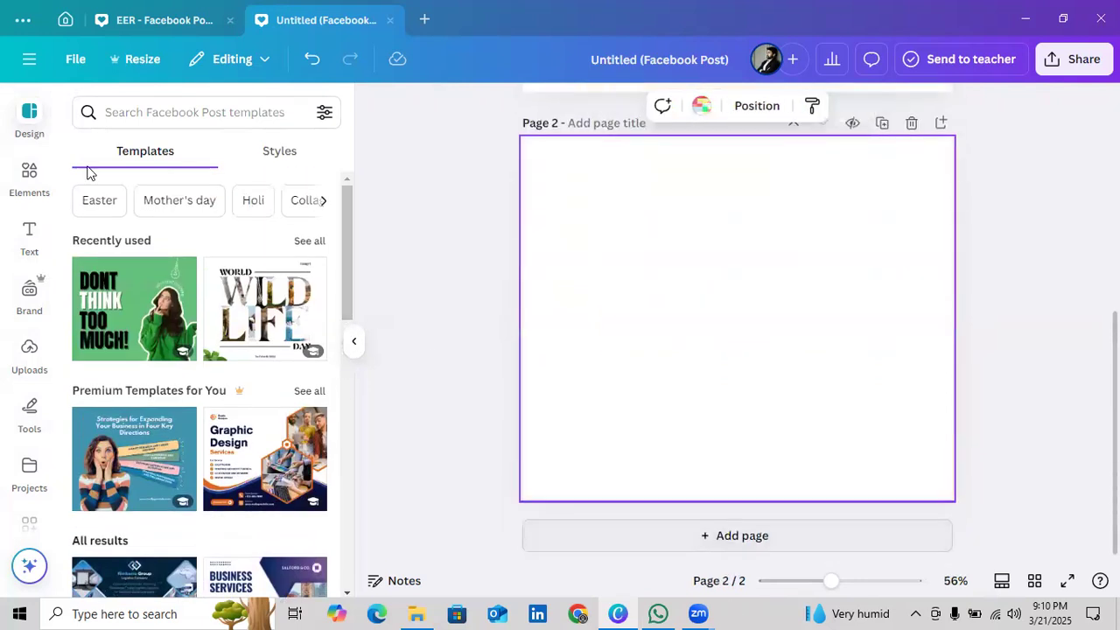
Search the Facebook Post templates for "sports"
left_click(151, 113)
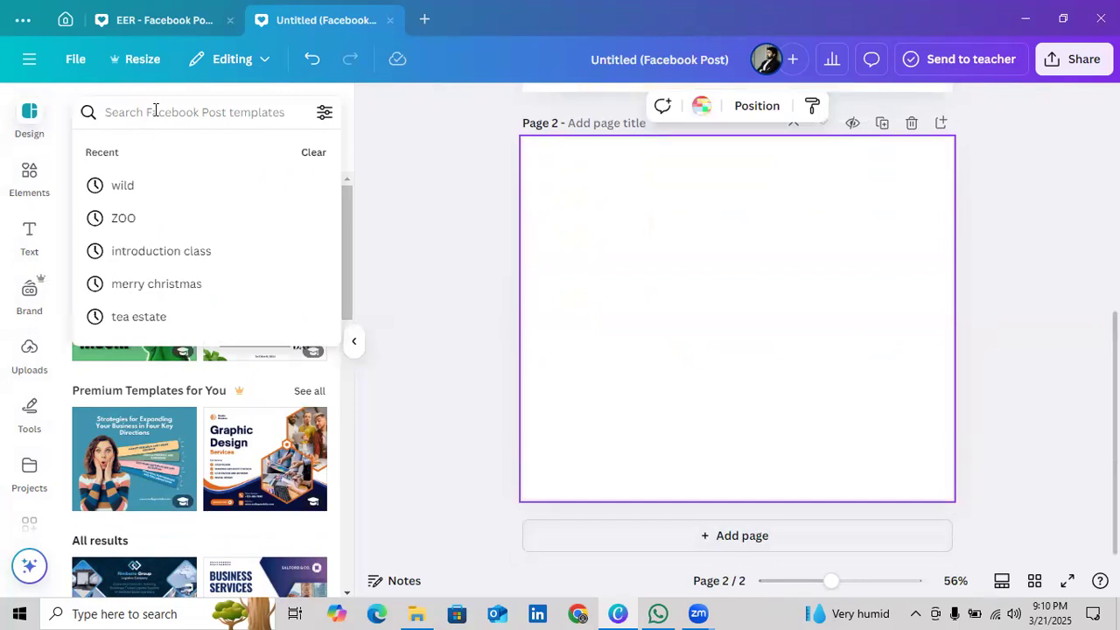
type("c")
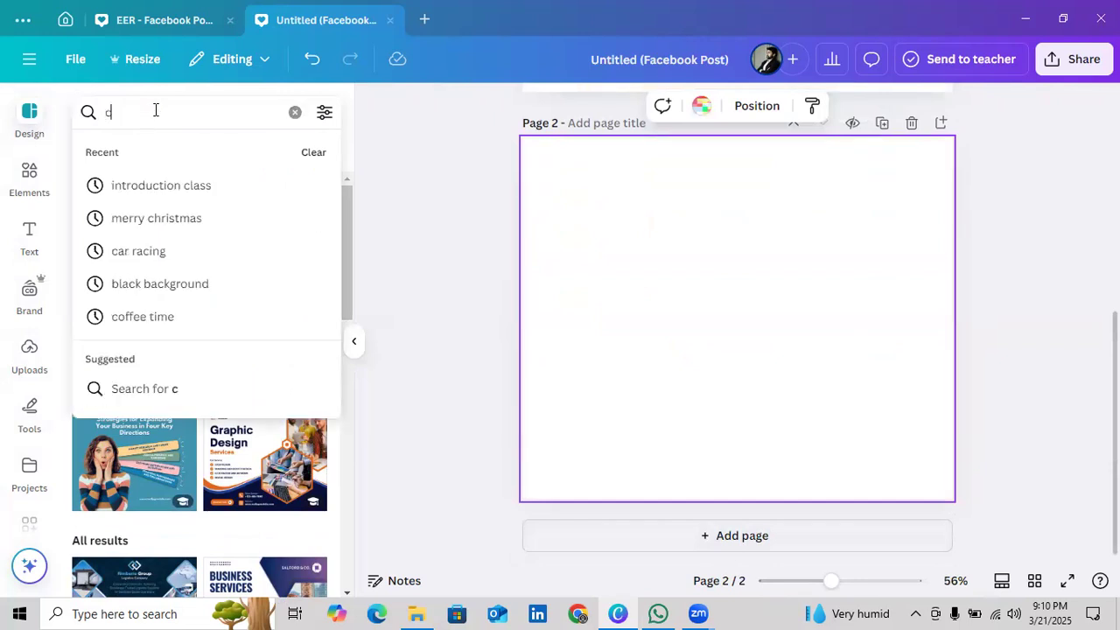
key("BackSpace")
type("sports")
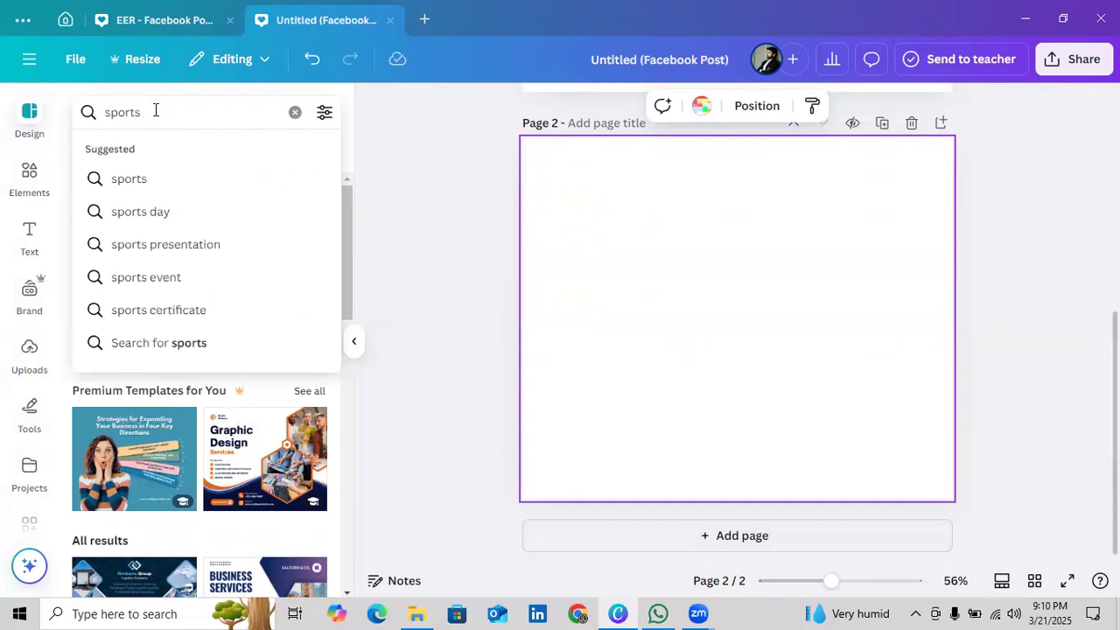
key("Return")
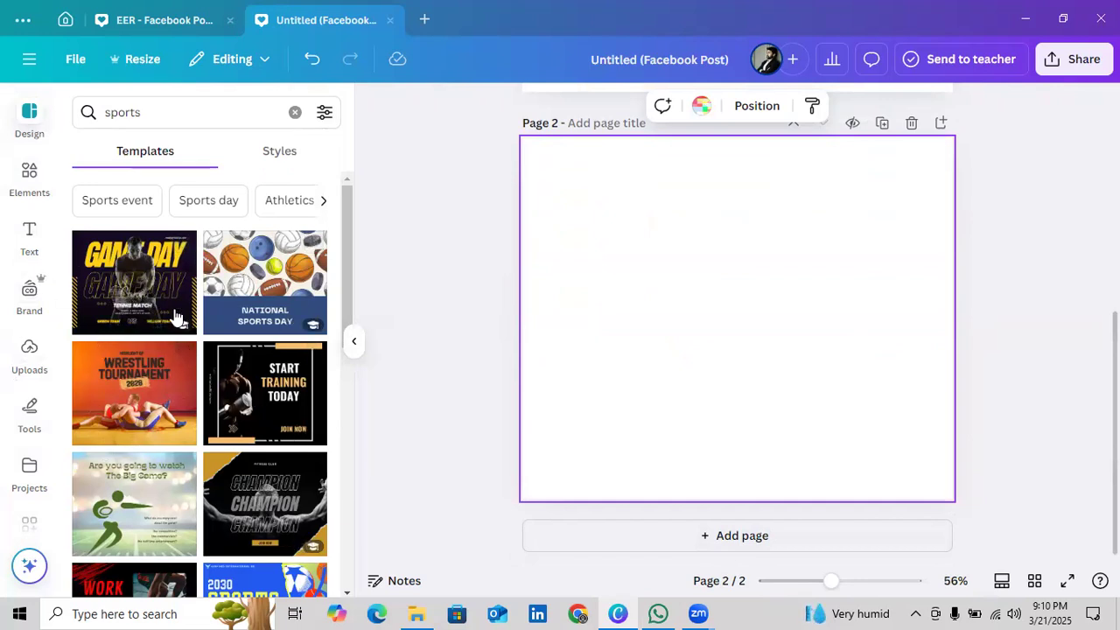
Find the Black Orange Modern Golf Course template in the sports results and apply it to the blank second page
left_click_drag(349, 266, 336, 425)
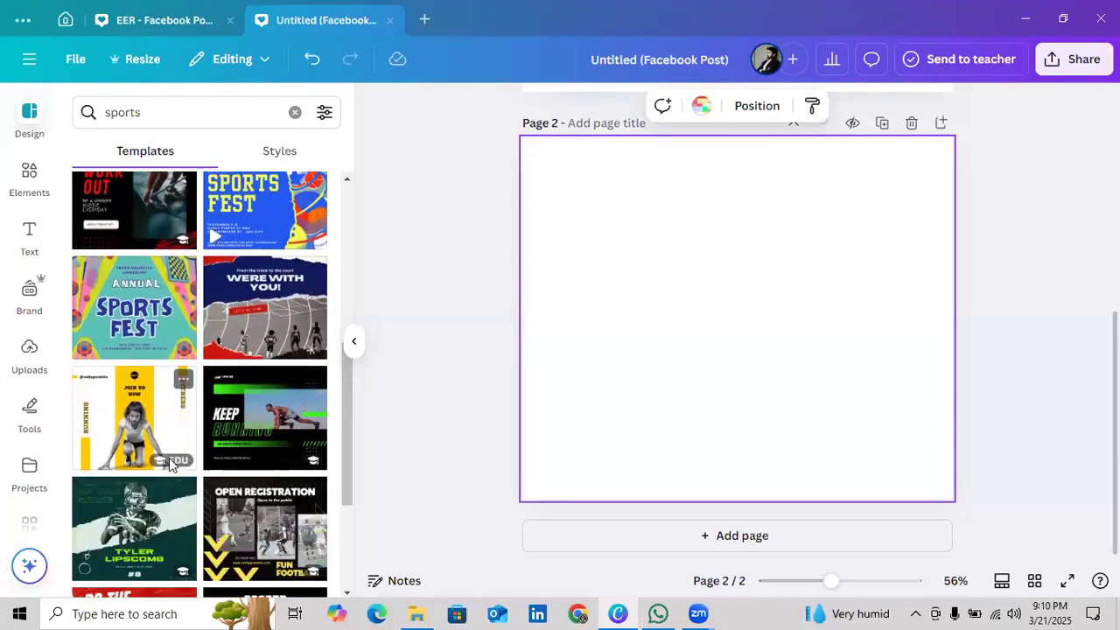
scroll(298, 499, "down", 3)
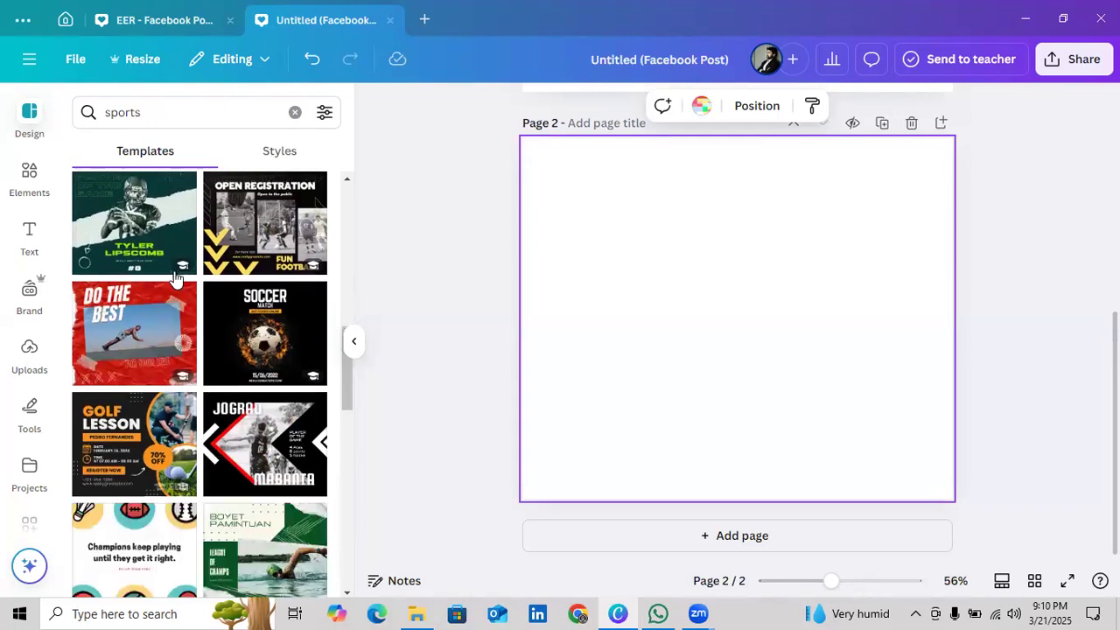
left_click_drag(343, 401, 344, 429)
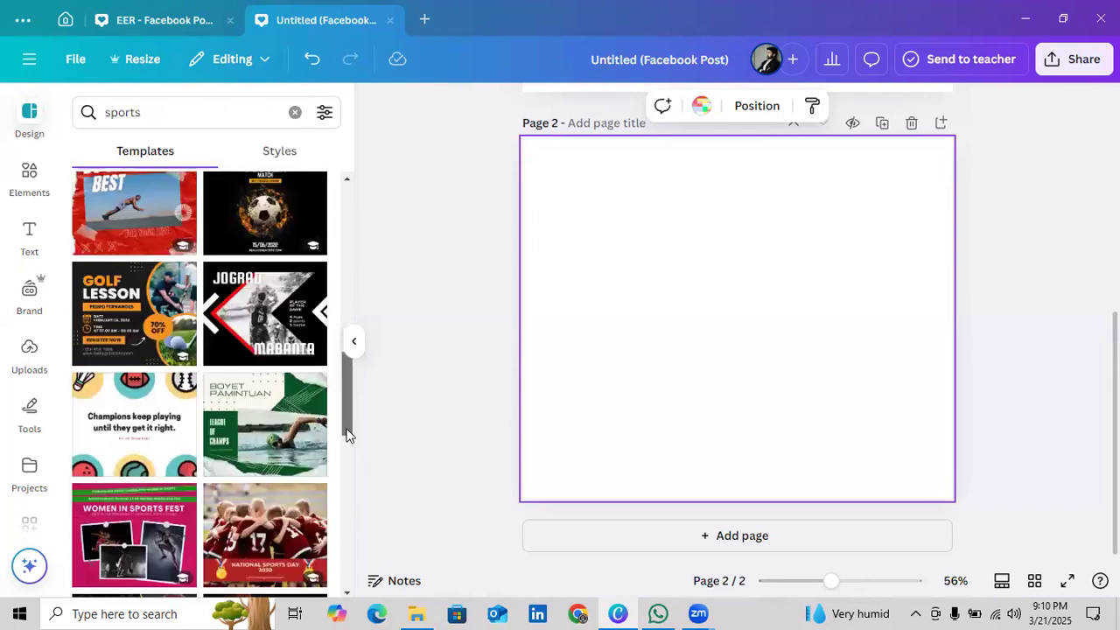
left_click(87, 299)
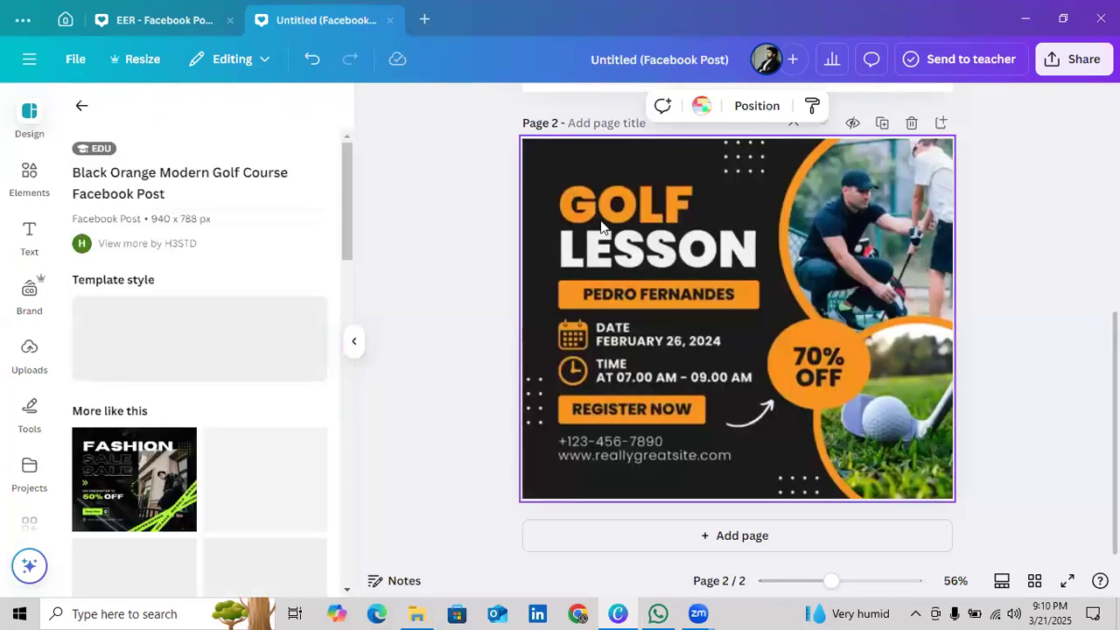
Examine the golf template's LESSON heading, time line, contact text and REGISTER NOW box to see how the layout is built
left_click(651, 254)
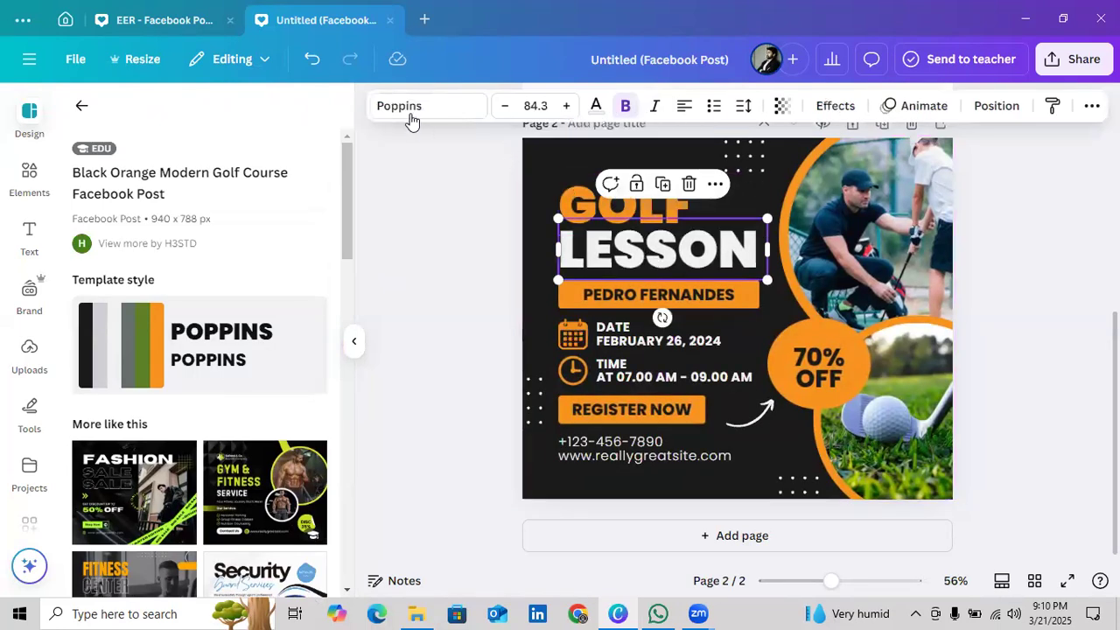
left_click(678, 376)
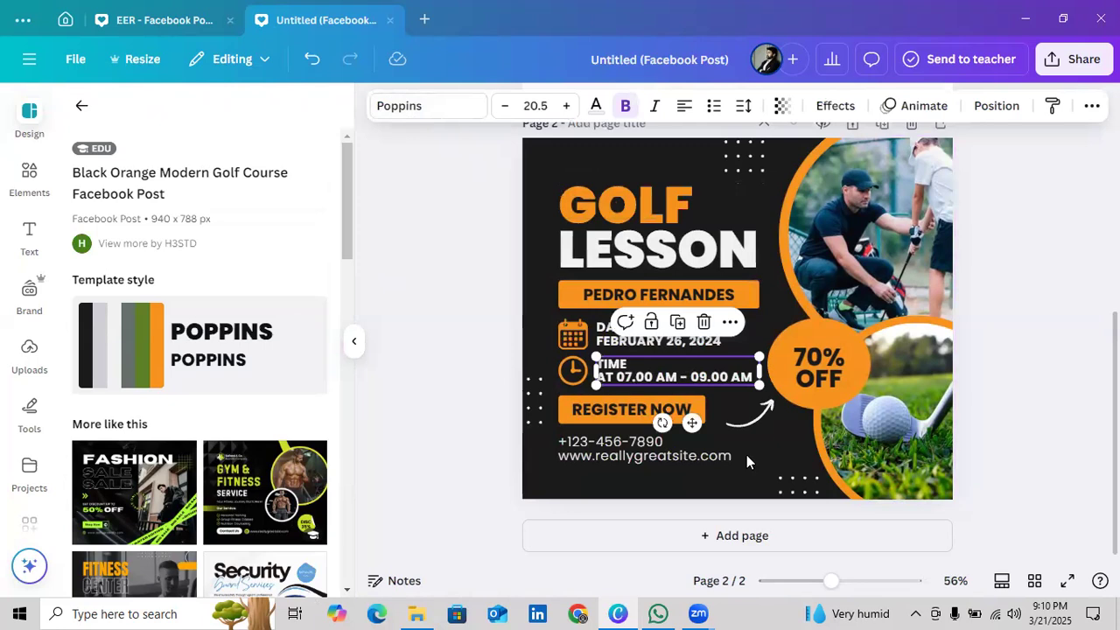
left_click(634, 451)
left_click(600, 403)
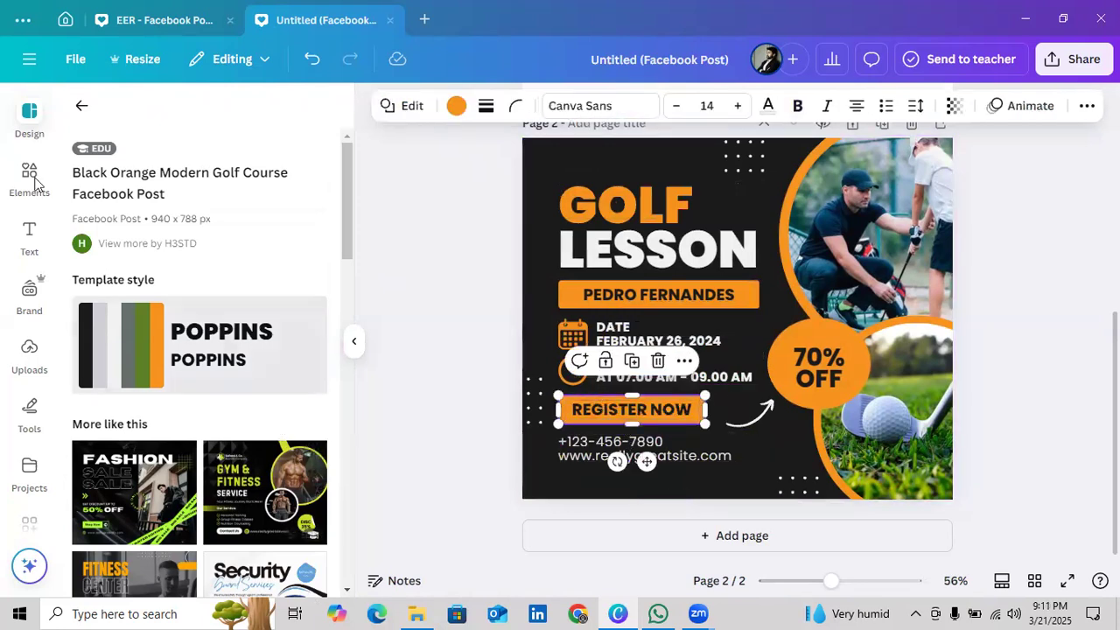
left_click(81, 104)
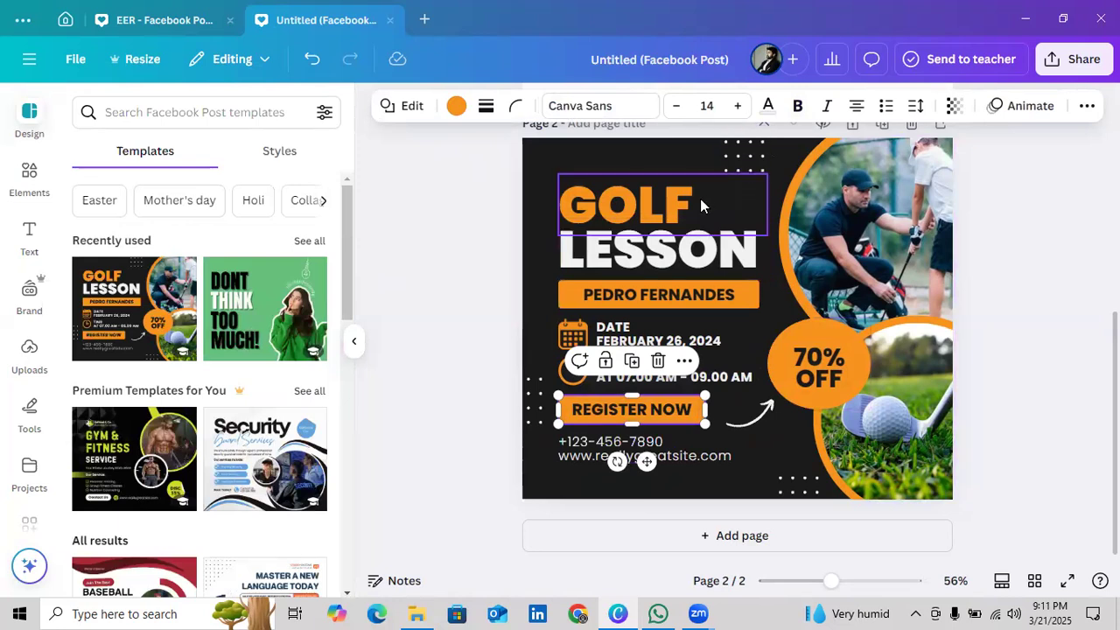
left_click(356, 343)
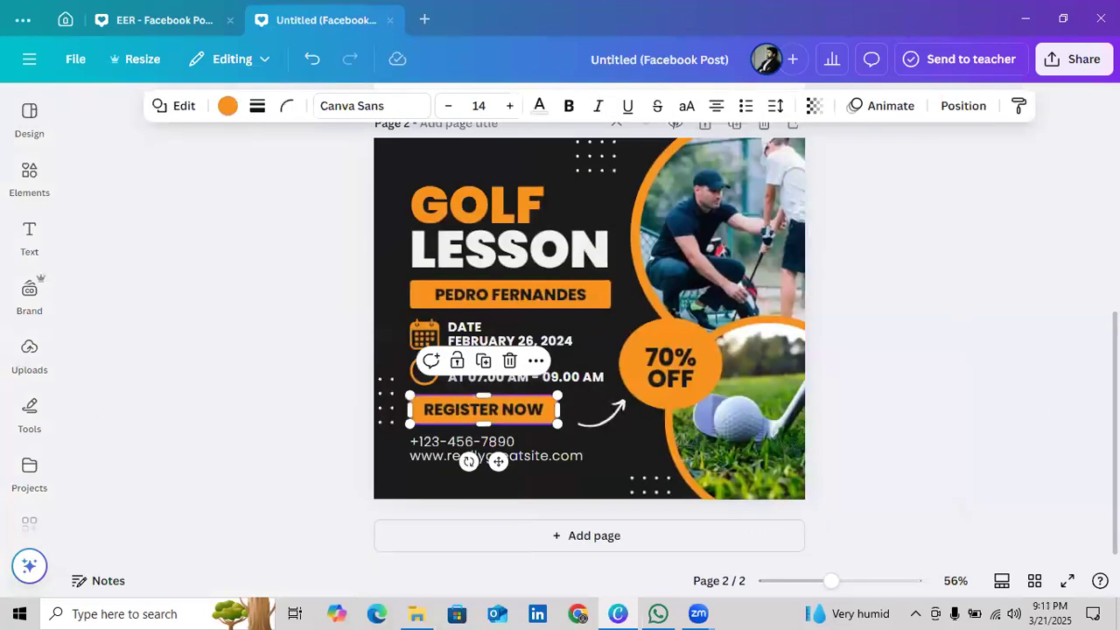
left_click(900, 336)
scroll(904, 342, "up", 5)
scroll(906, 343, "down", 5)
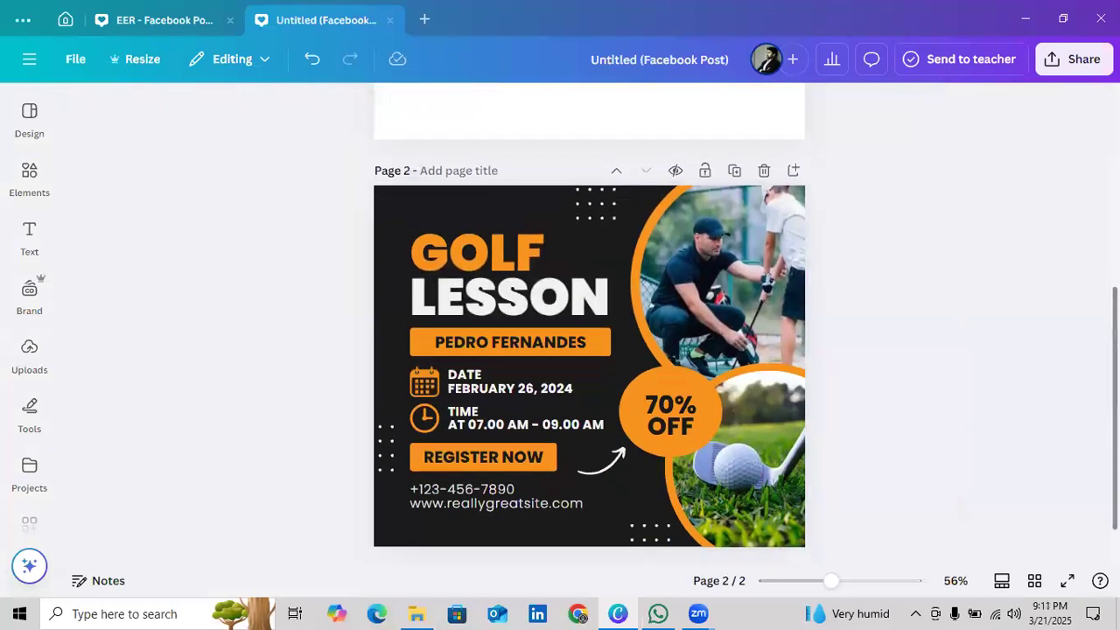
Open the information for the dotted pattern above the GOLF heading and select the element's full name
left_click(600, 199)
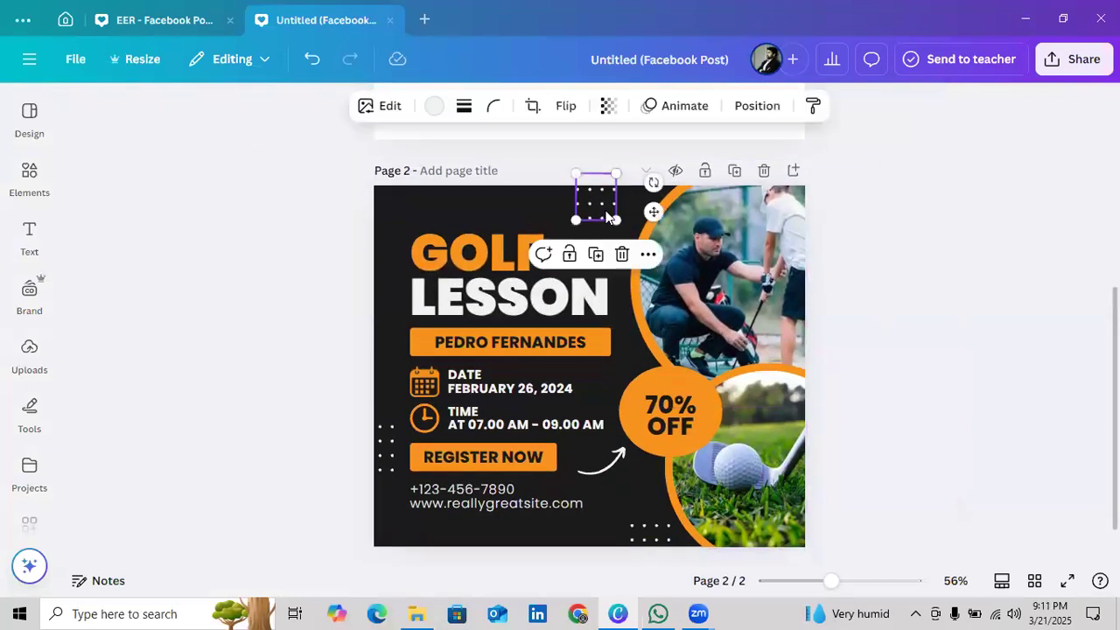
left_click(648, 254)
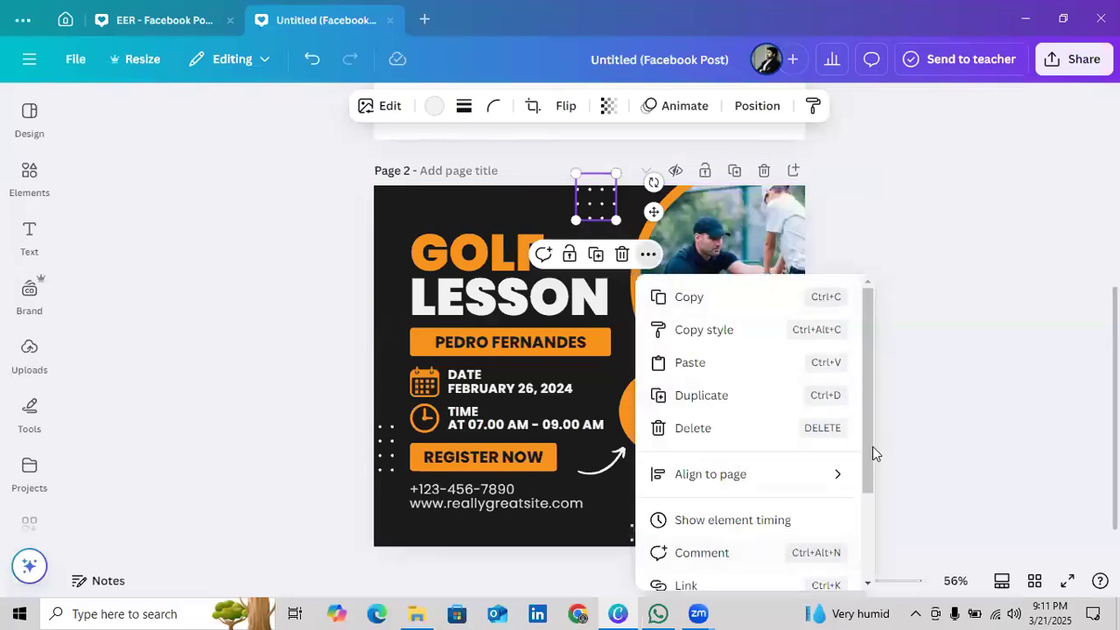
scroll(873, 503, "down", 3)
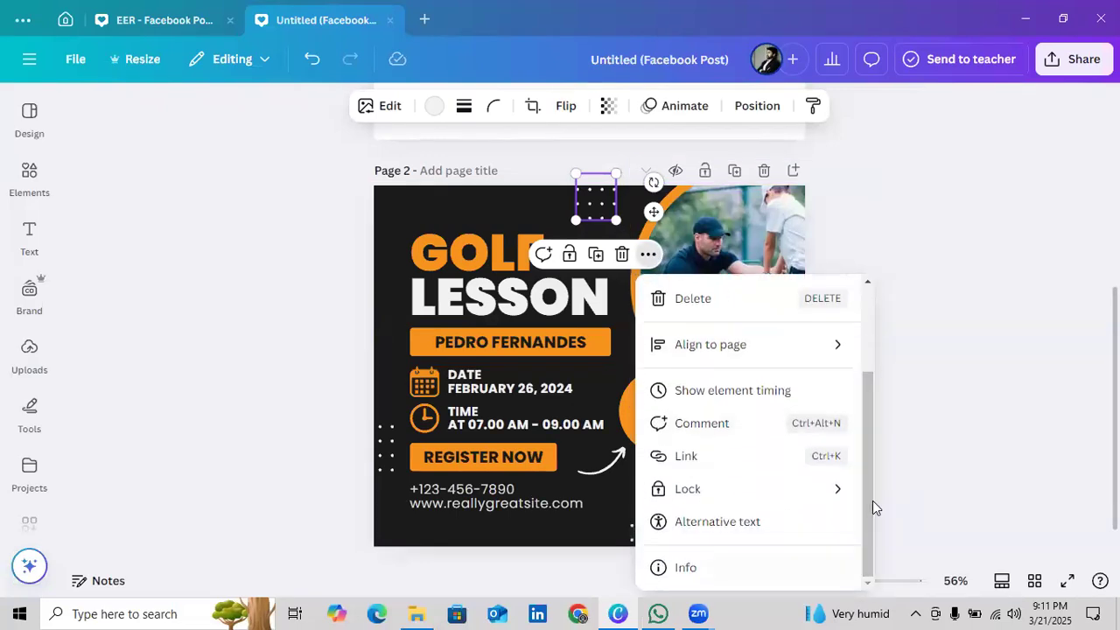
left_click(707, 570)
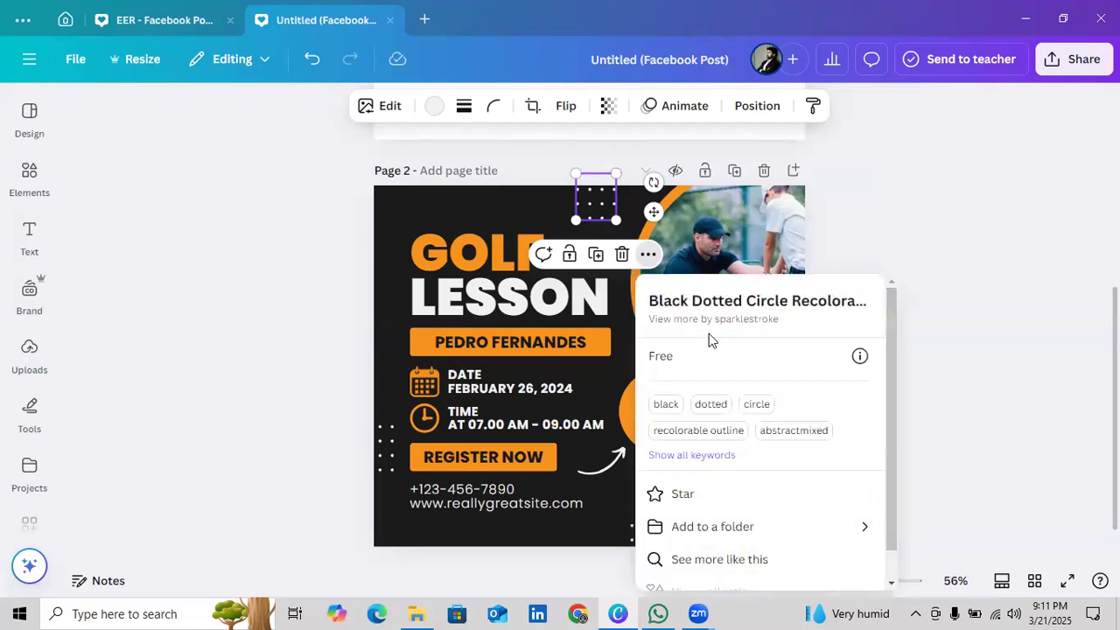
left_click_drag(657, 302, 819, 302)
double_click(764, 302)
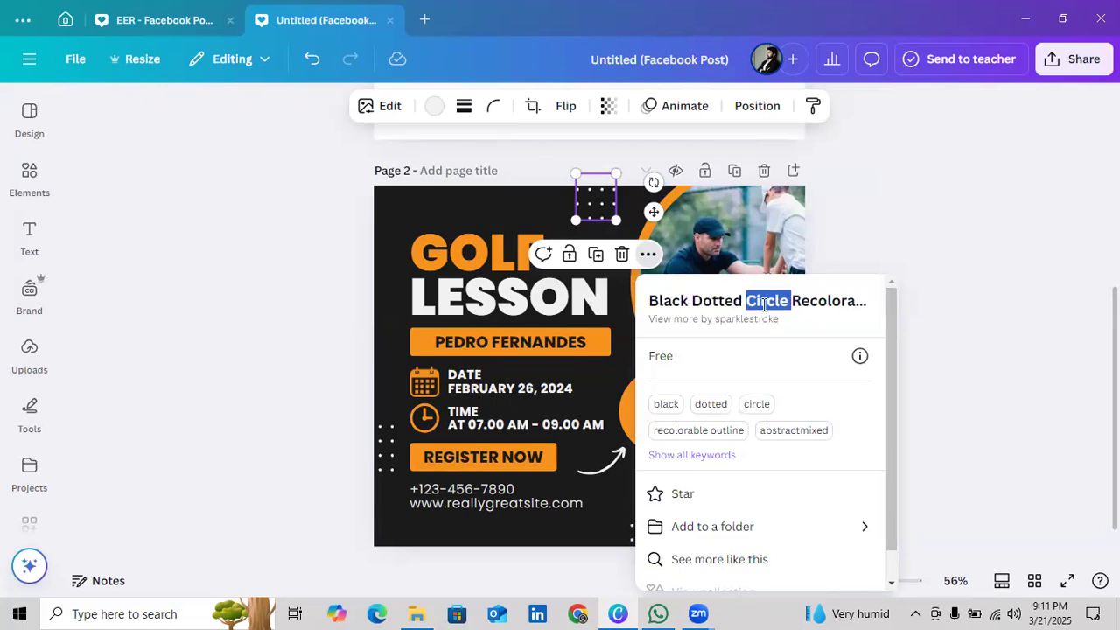
triple_click(764, 302)
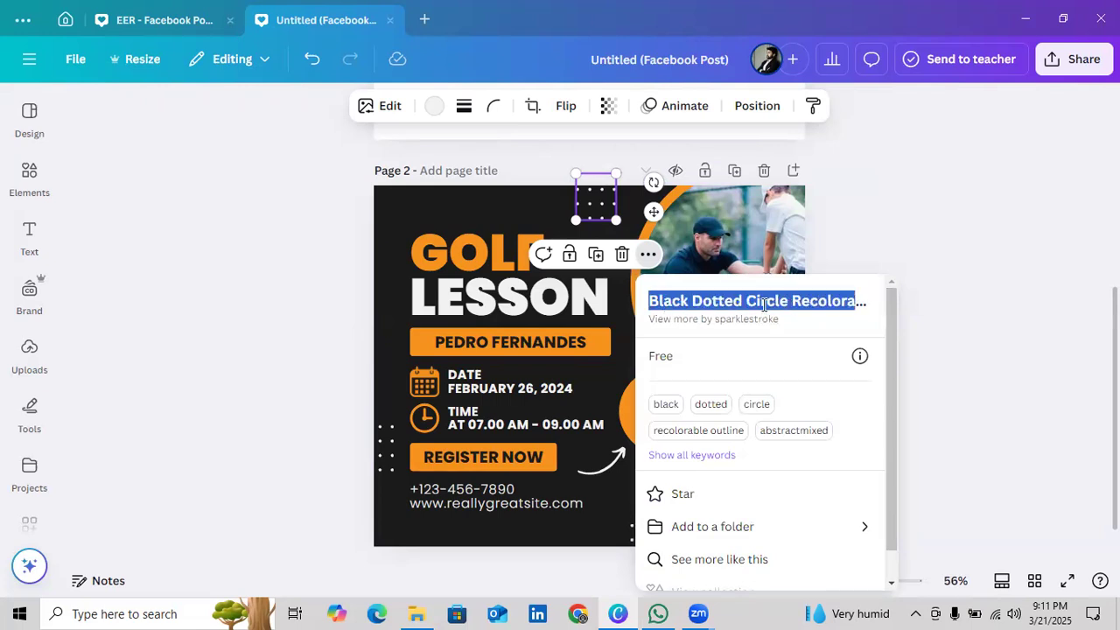
Search the elements library for "Black Dotted Circle Recolorable Outline" using the name copied from the golf template's dotted pattern
left_click(29, 166)
left_click(29, 118)
left_click(28, 175)
left_click(163, 112)
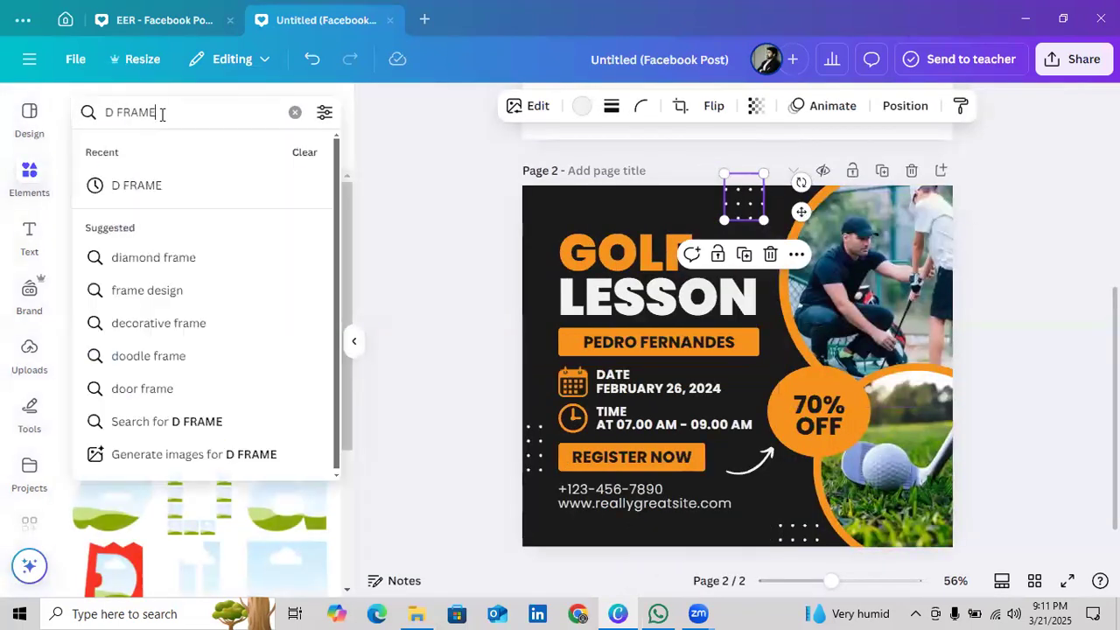
double_click(160, 113)
key("ctrl+a")
type("Black Dotted Circle Recolorable Outline")
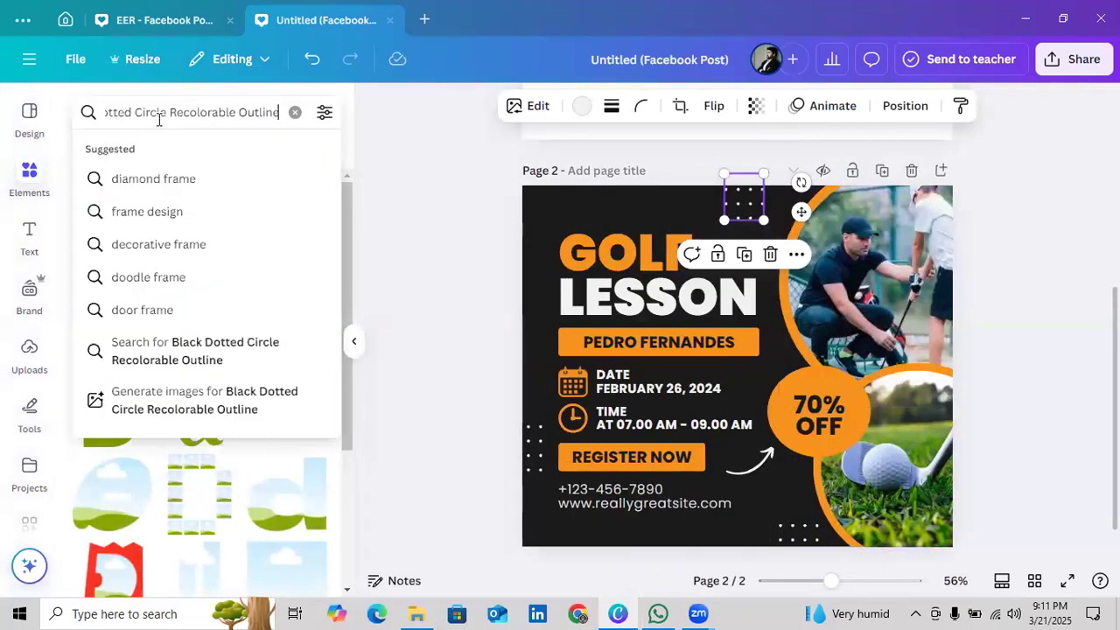
key("Return")
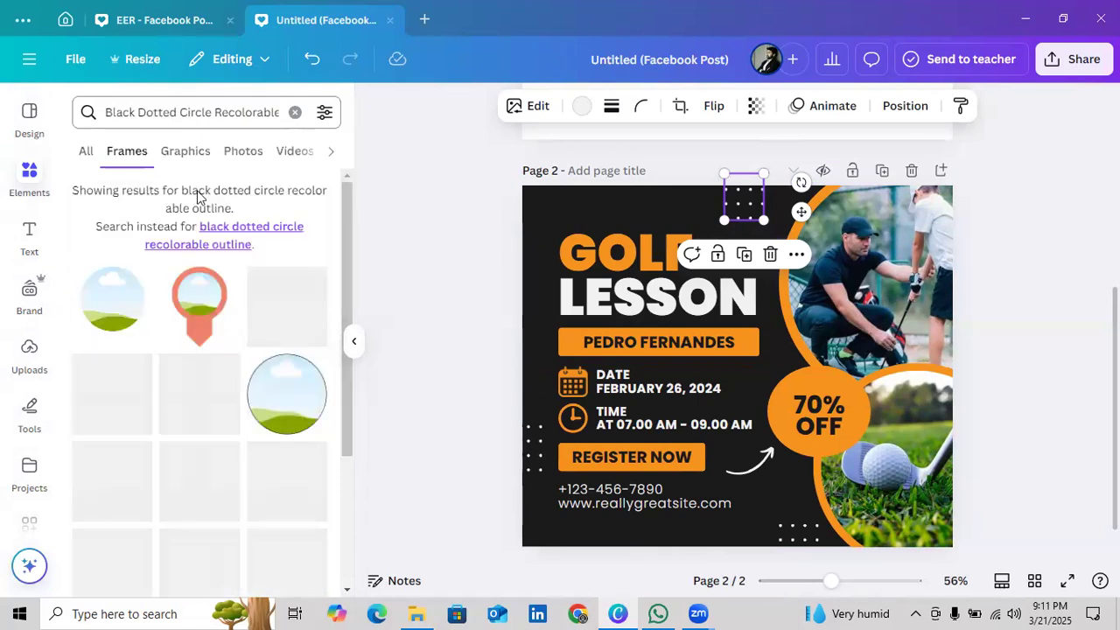
Look through all result types for the dotted circle element, including graphics, photos and frames, and close the search results
left_click(85, 152)
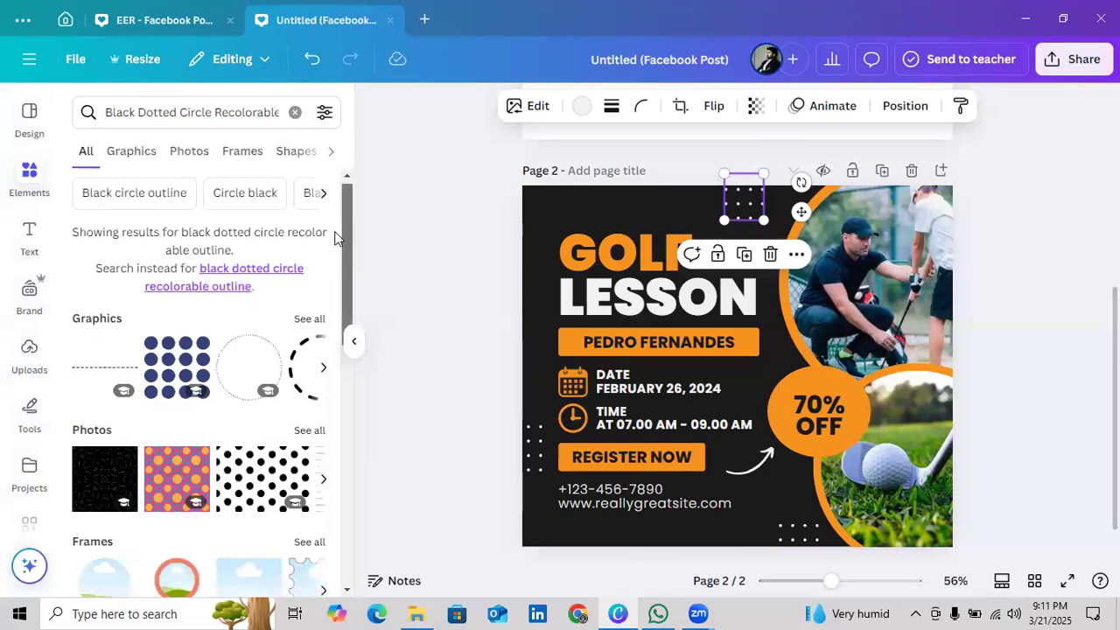
scroll(200, 302, "down", 1)
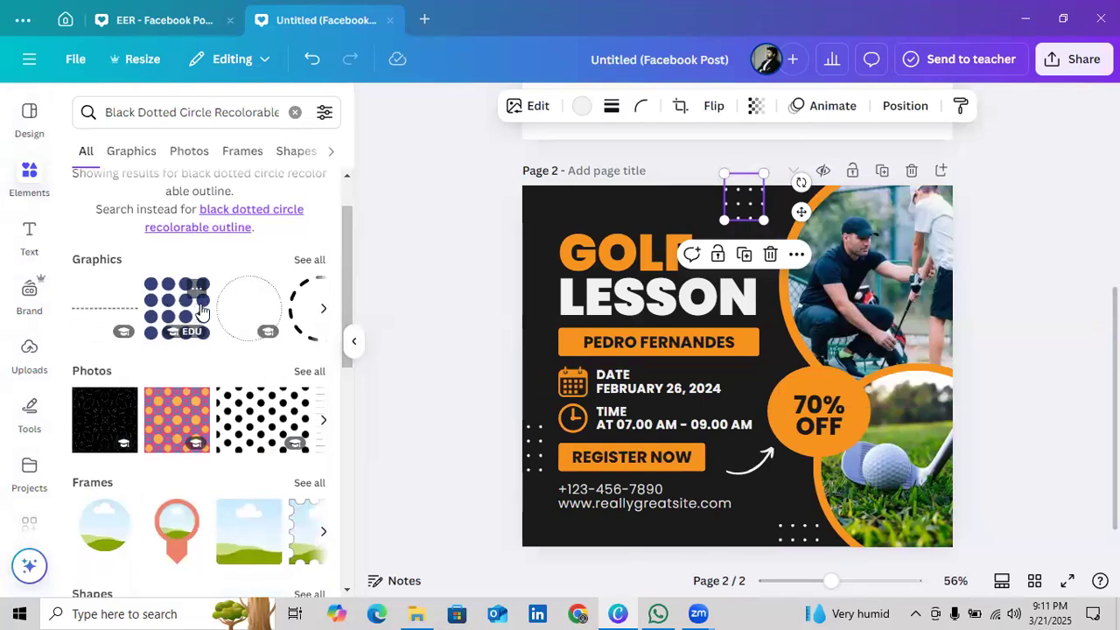
left_click(355, 342)
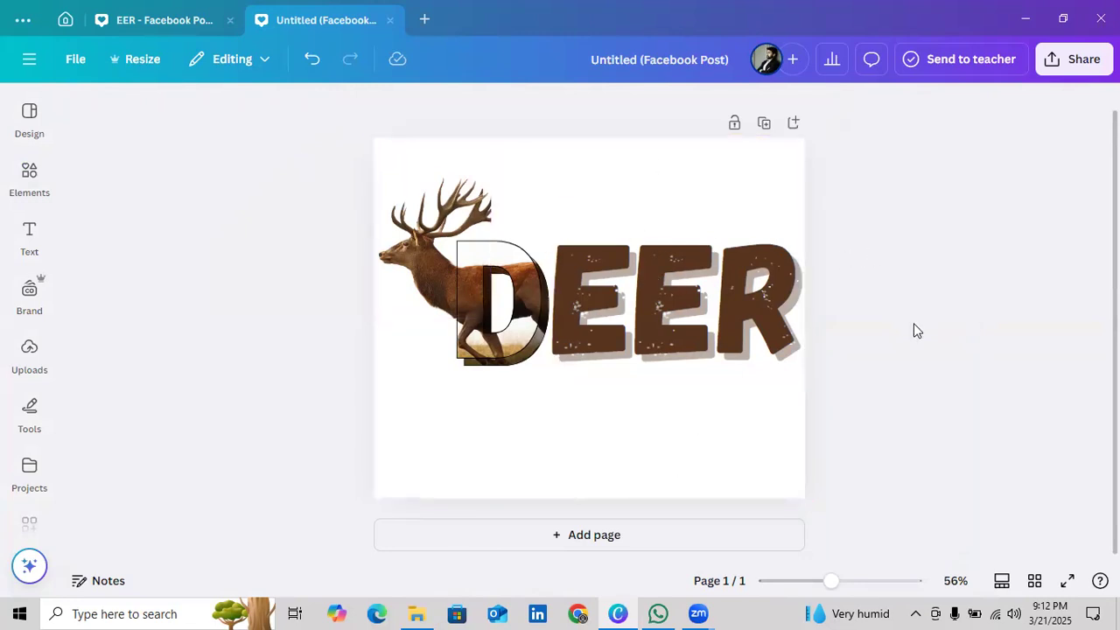
Add a blank second page below the DEER design and place a text box containing "5" on it
left_click(666, 173)
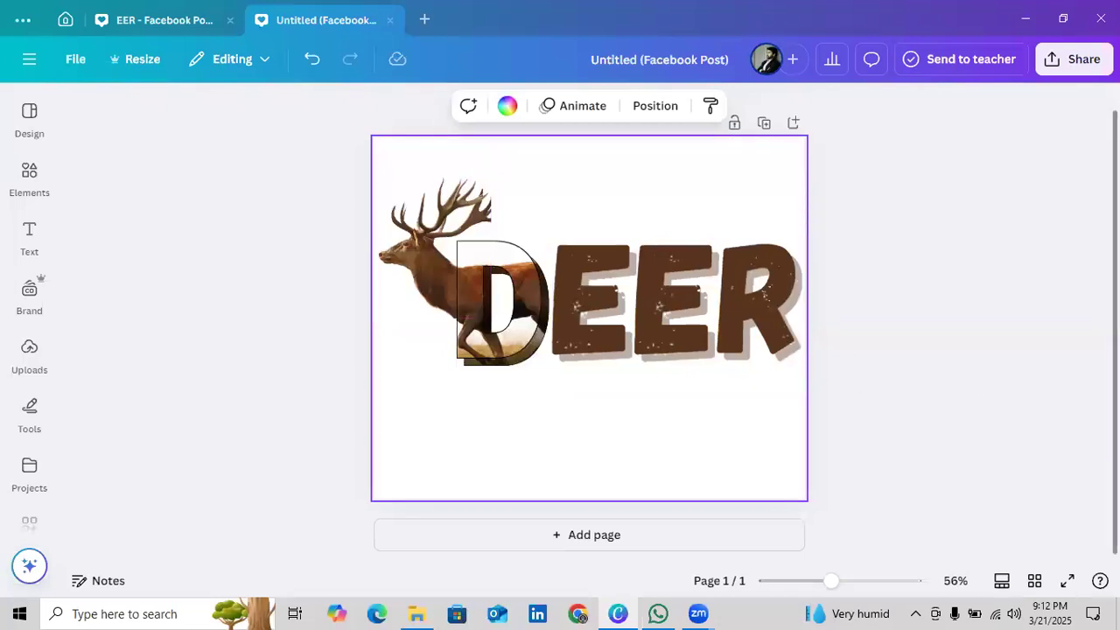
scroll(744, 328, "up", 1)
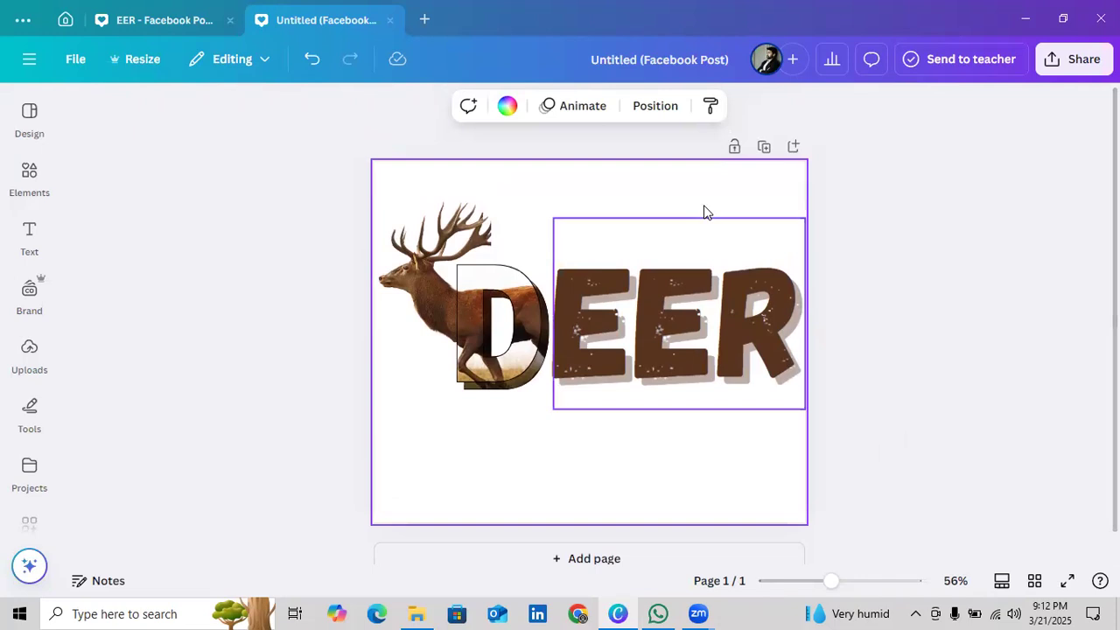
scroll(621, 511, "down", 1)
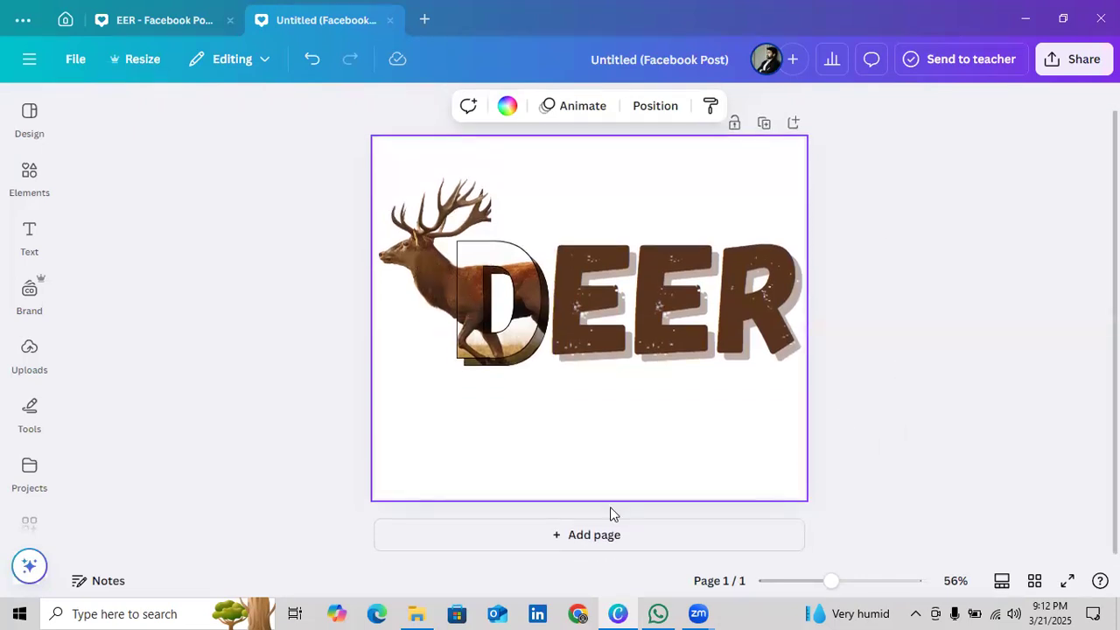
left_click(611, 522)
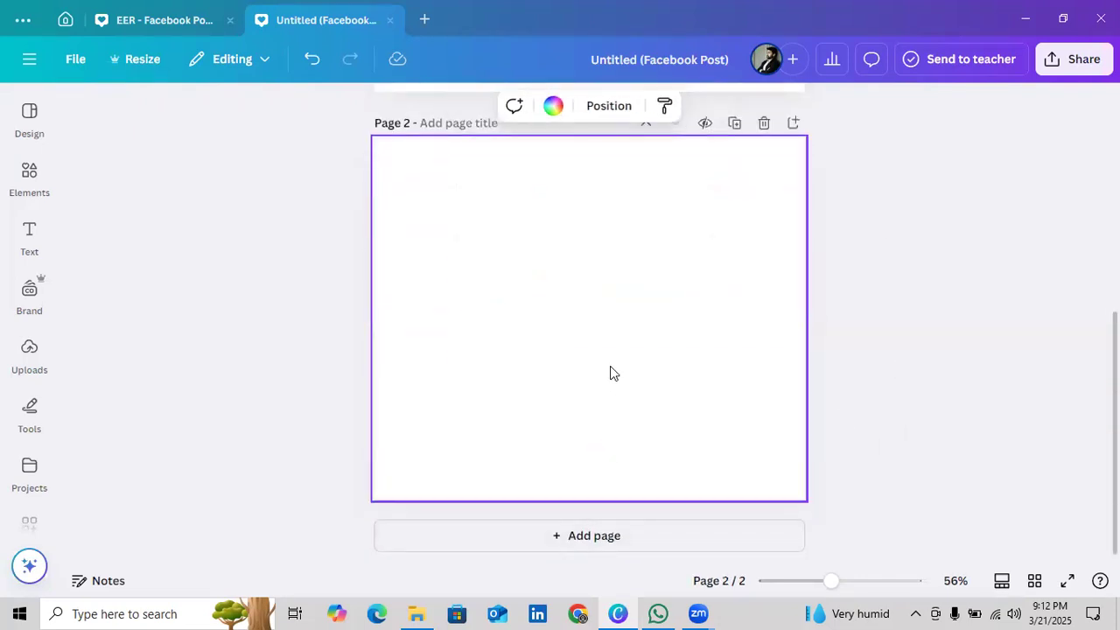
key("t")
key("BackSpace")
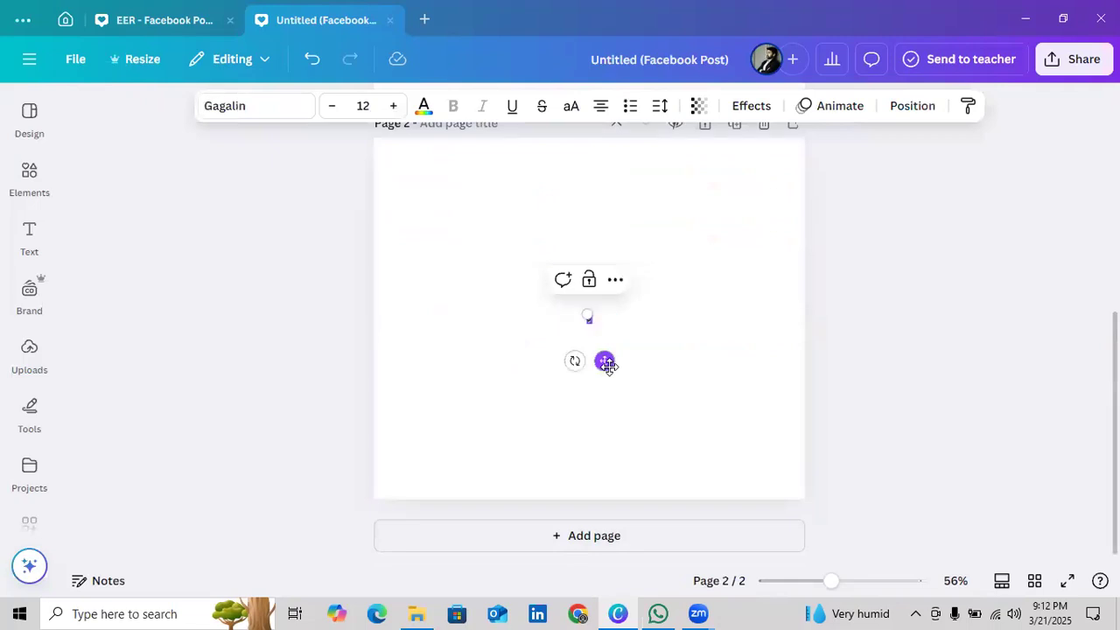
Set the font size of the "5" on the second page to 300
left_click(376, 105)
double_click(376, 106)
type("300")
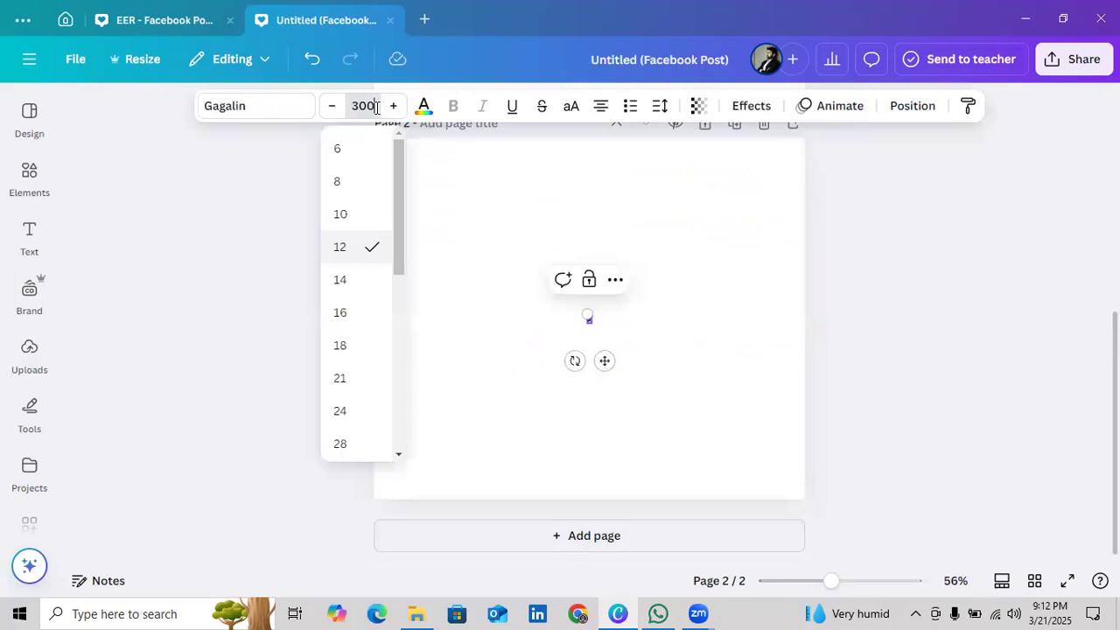
key("Return")
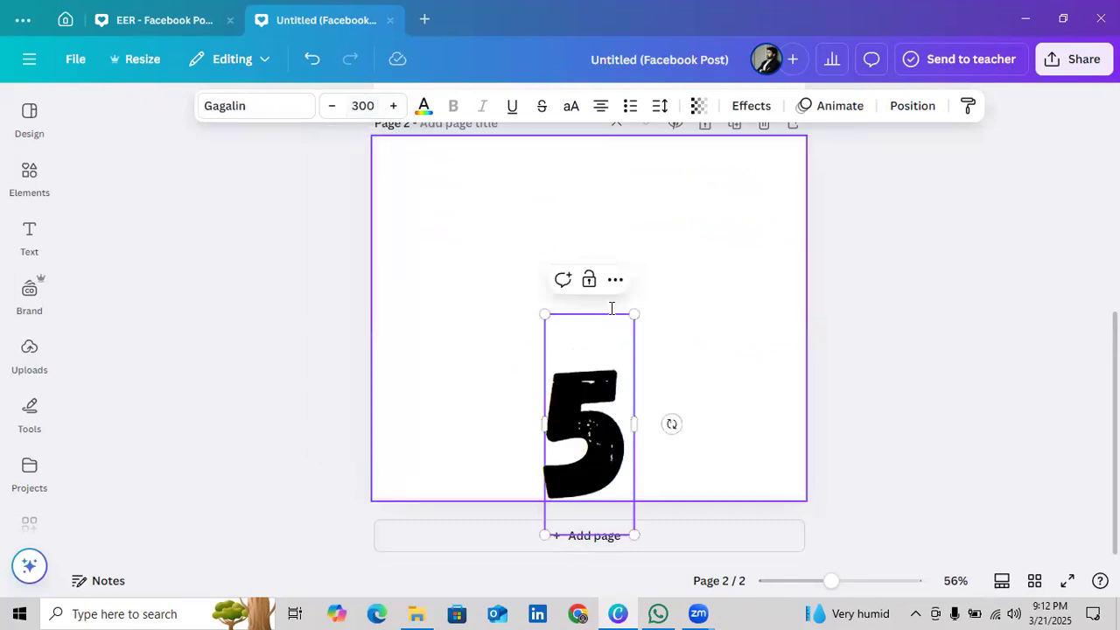
Enlarge the "5" to a font size of about 590 and move it to the middle of the second page
left_click_drag(634, 314, 868, 161)
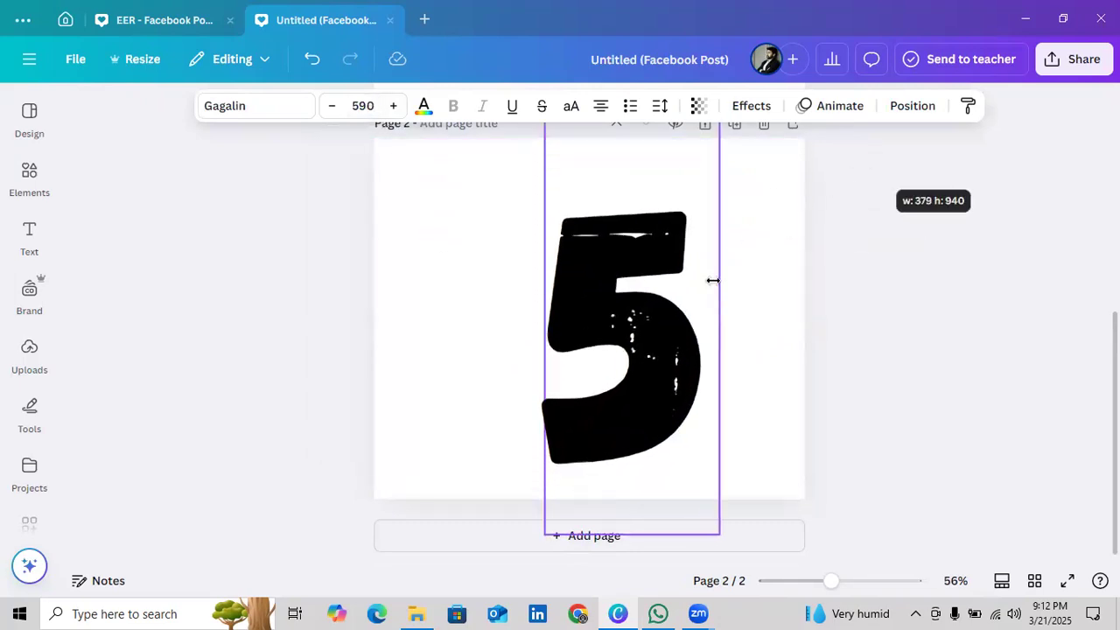
key("ctrl+a")
left_click(777, 370)
left_click_drag(665, 342, 637, 322)
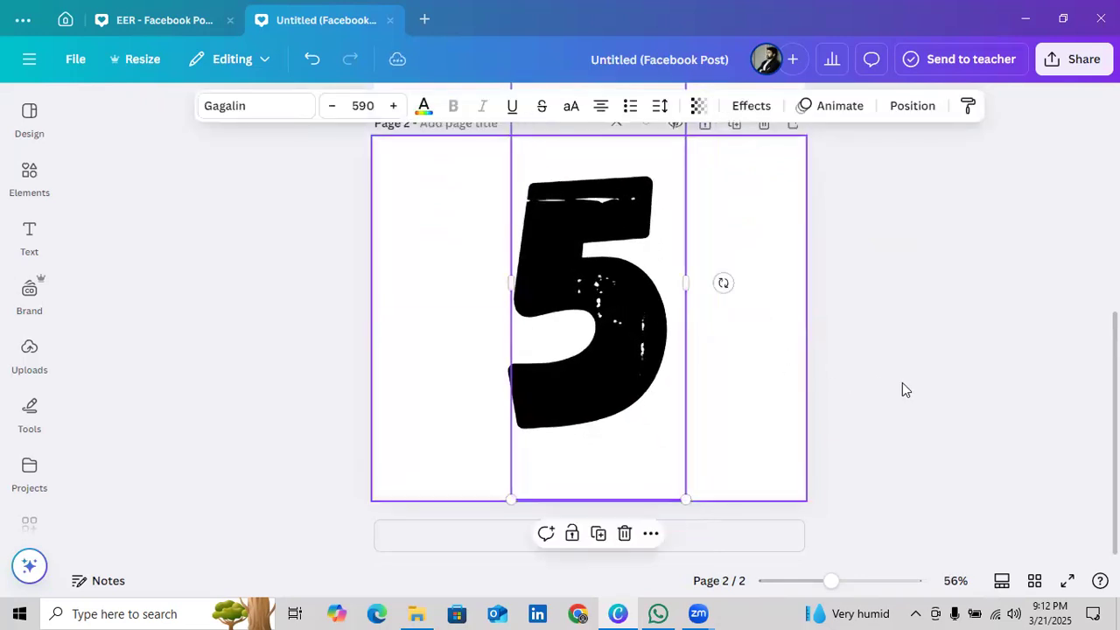
Compare the DEER picture lettering on the first page with the large "5" on the second page
left_click(900, 383)
scroll(485, 366, "up", 5)
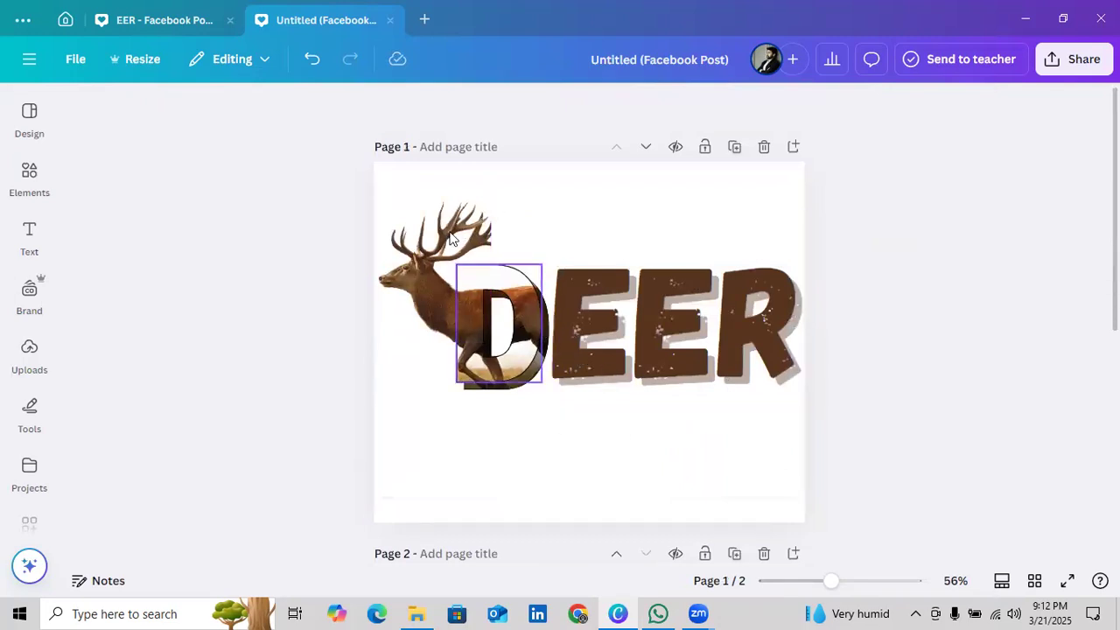
scroll(708, 396, "down", 5)
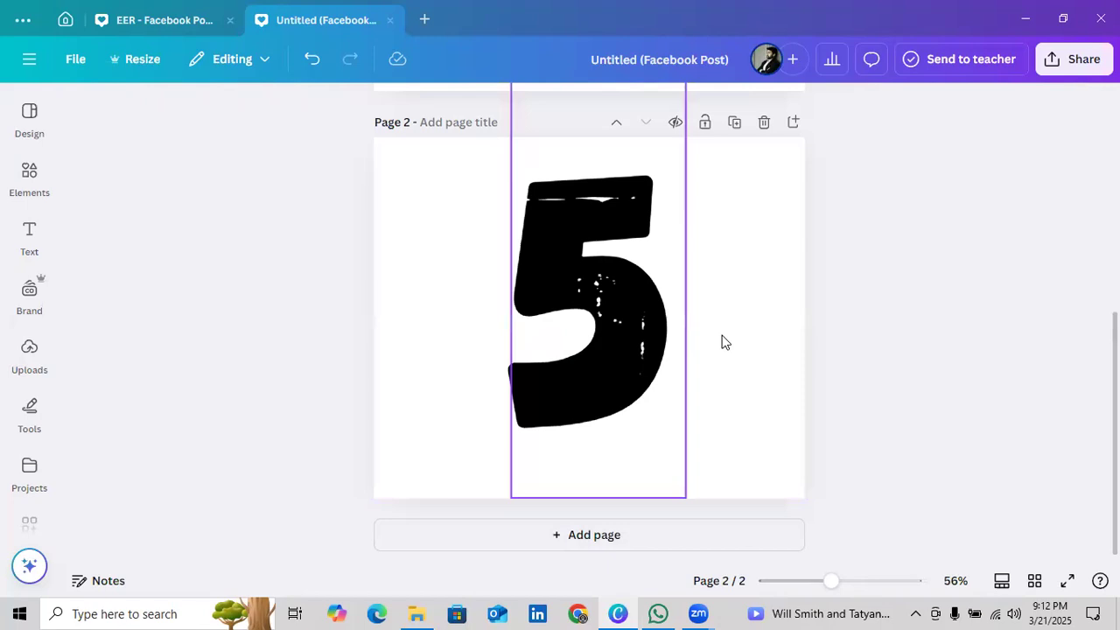
scroll(723, 341, "up", 5)
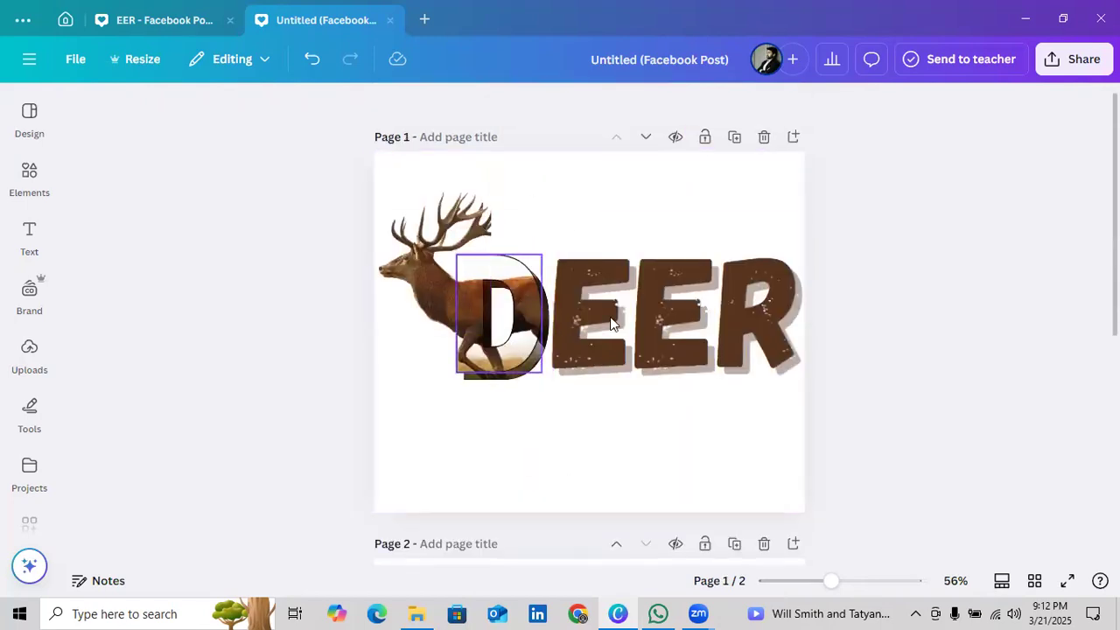
scroll(603, 312, "up", 1)
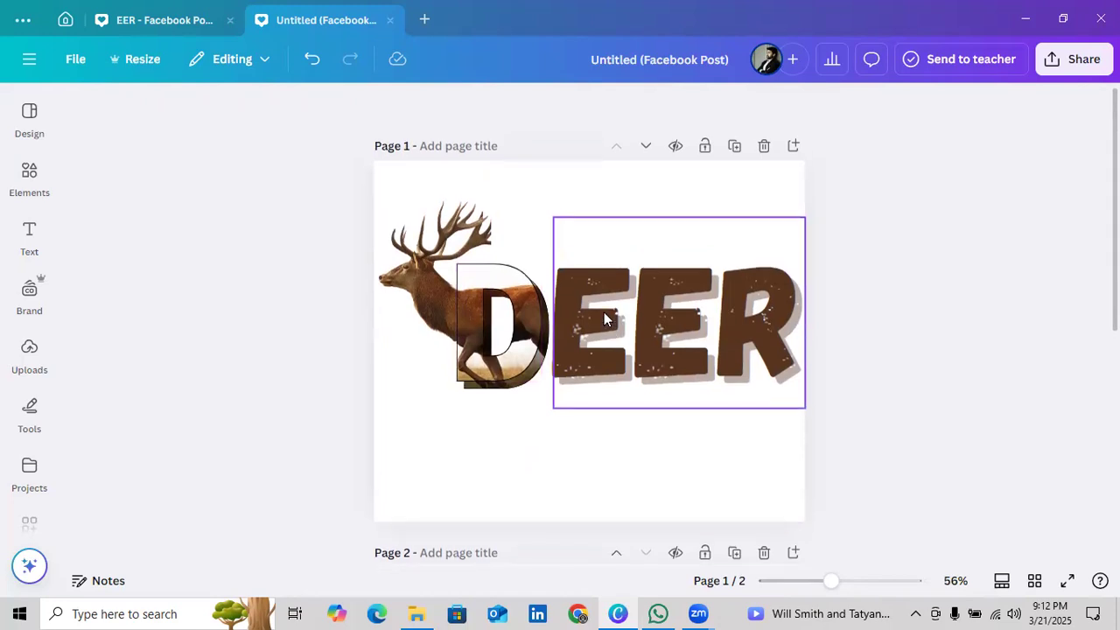
scroll(604, 317, "down", 5)
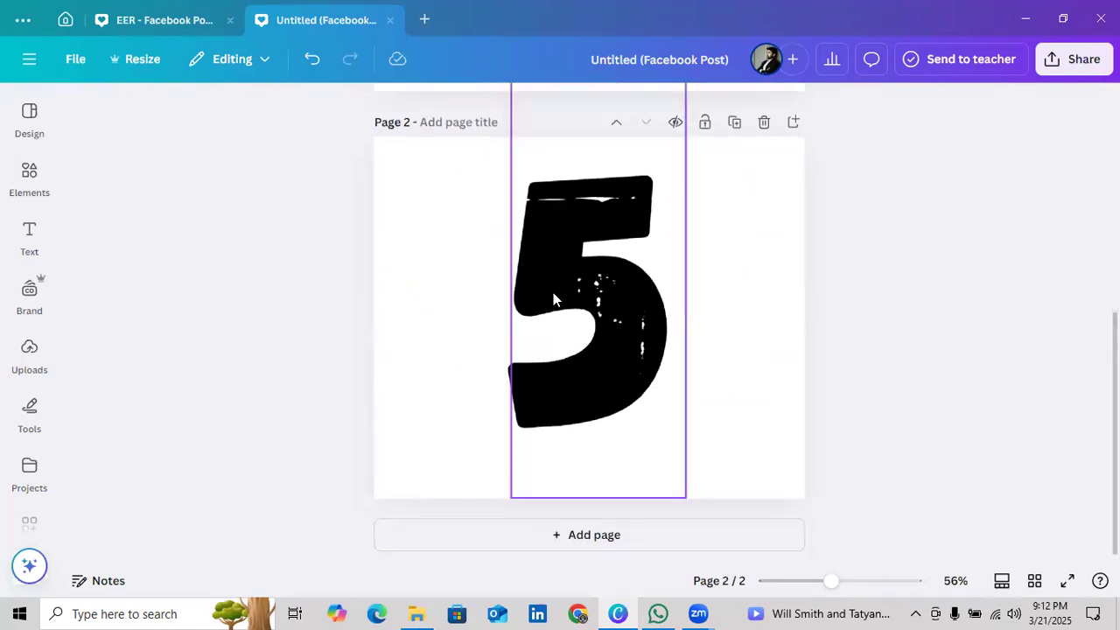